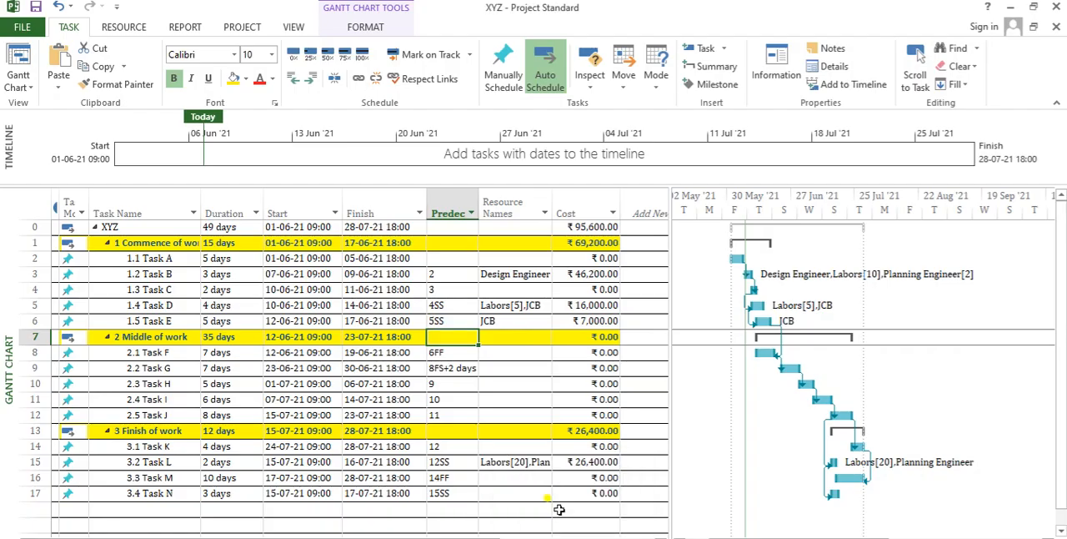
Step: Look over the names and durations of the tasks under the Commence of work phase
click(244, 325)
key(Up)
key(Up)
key(Up)
key(Up)
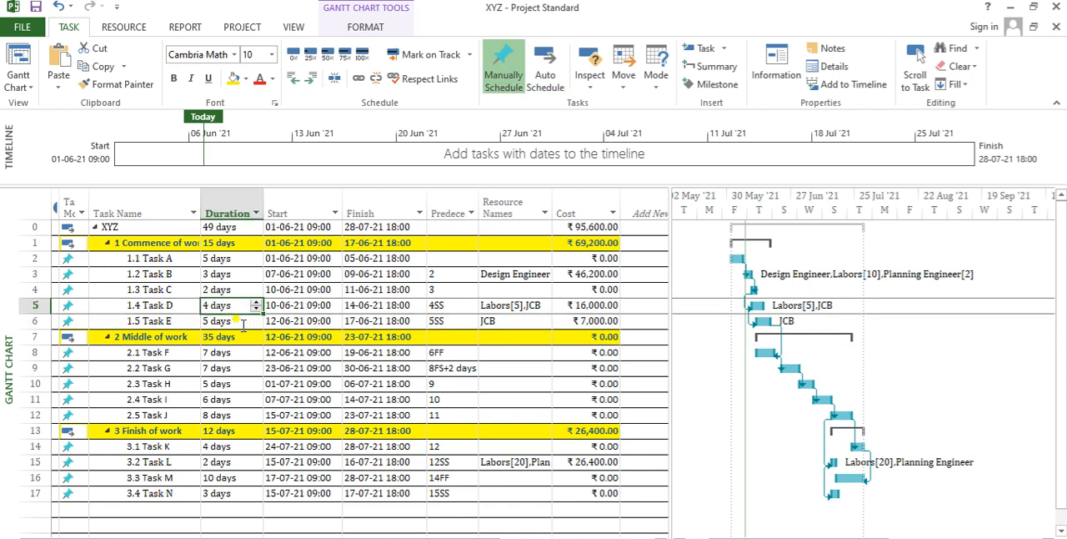
key(Left)
key(Left)
key(Down)
key(Right)
key(Right)
key(Down)
key(Left)
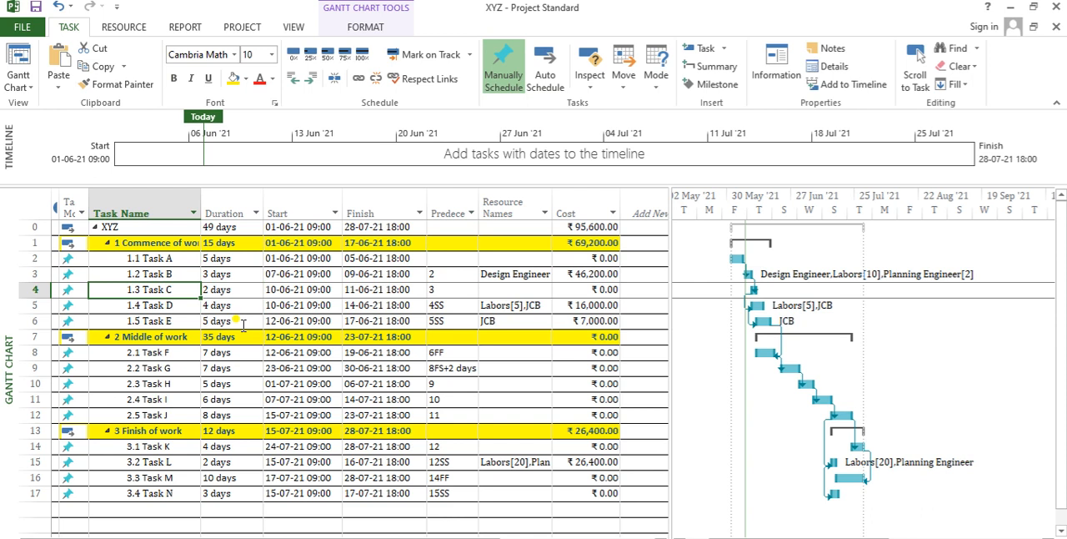
key(Up)
key(Up)
key(Down)
key(Down)
key(Down)
key(Up)
key(Up)
key(Up)
key(Up)
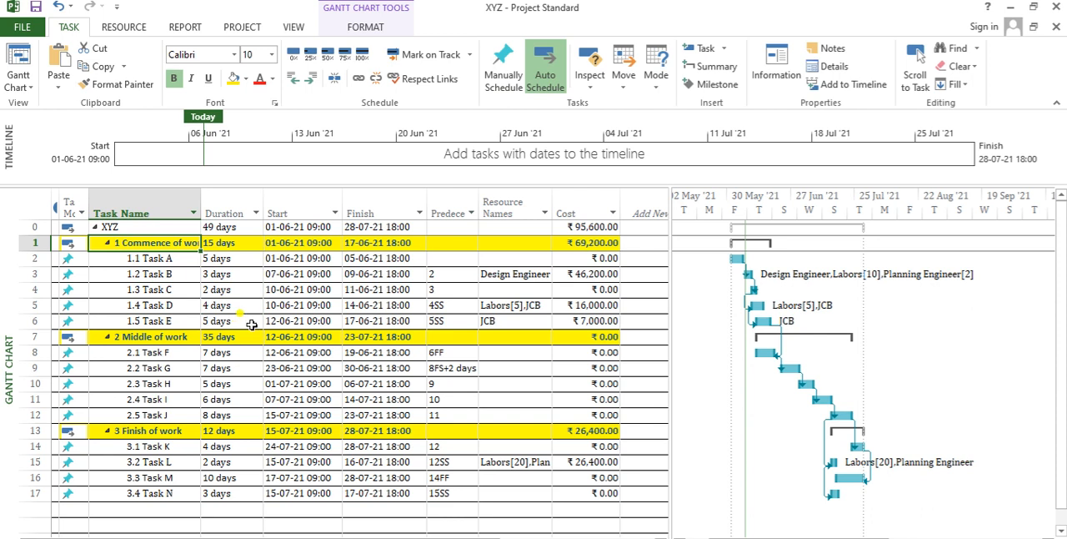
Step: Widen the Task Name column to fit the full summary task names
drag(201, 207, 217, 207)
click(175, 231)
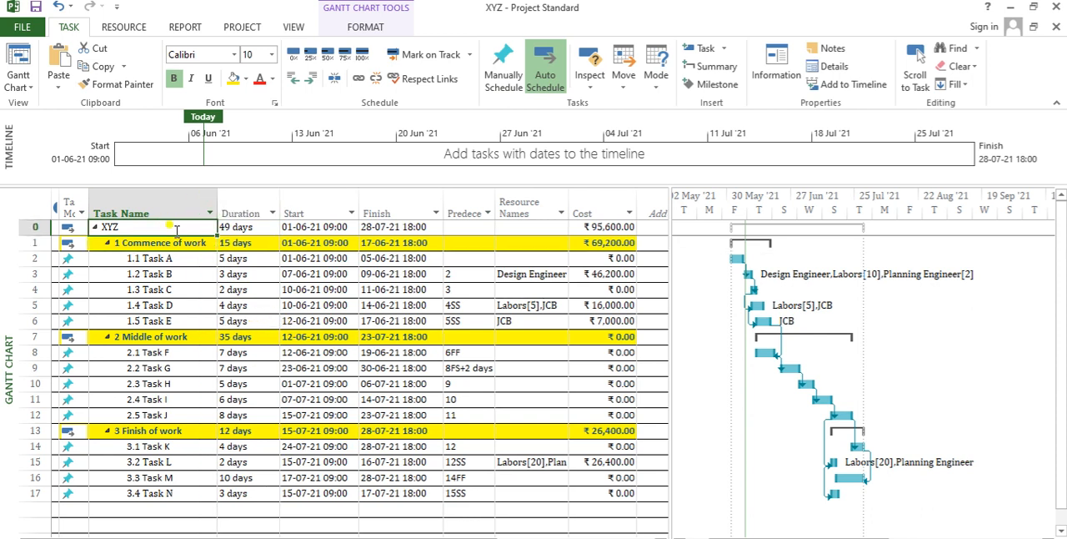
Step: Review the Commence of work phase's duration and tasks, including Task B's resources and Task D's predecessor and start date
key(Tab)
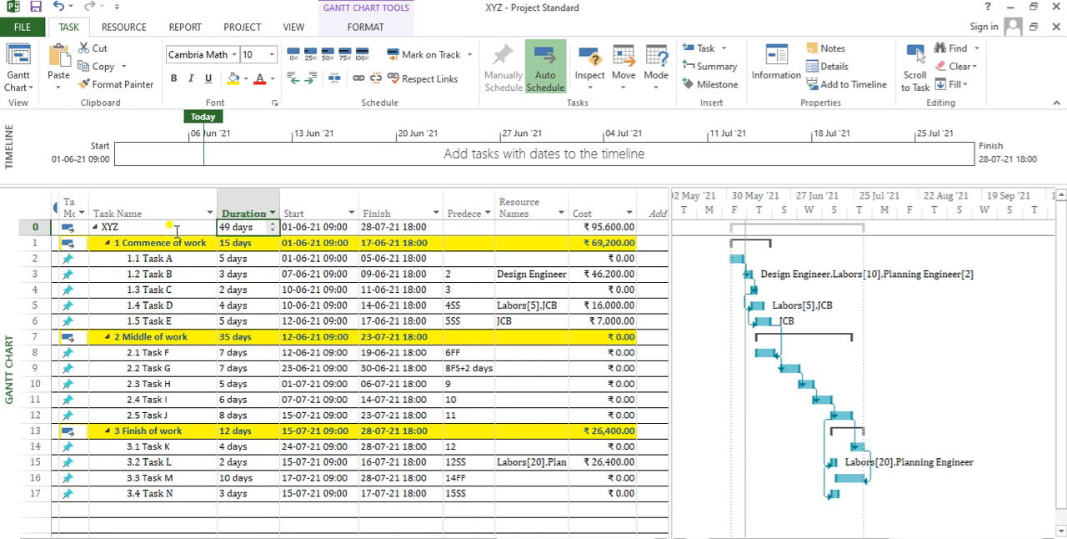
key(Down)
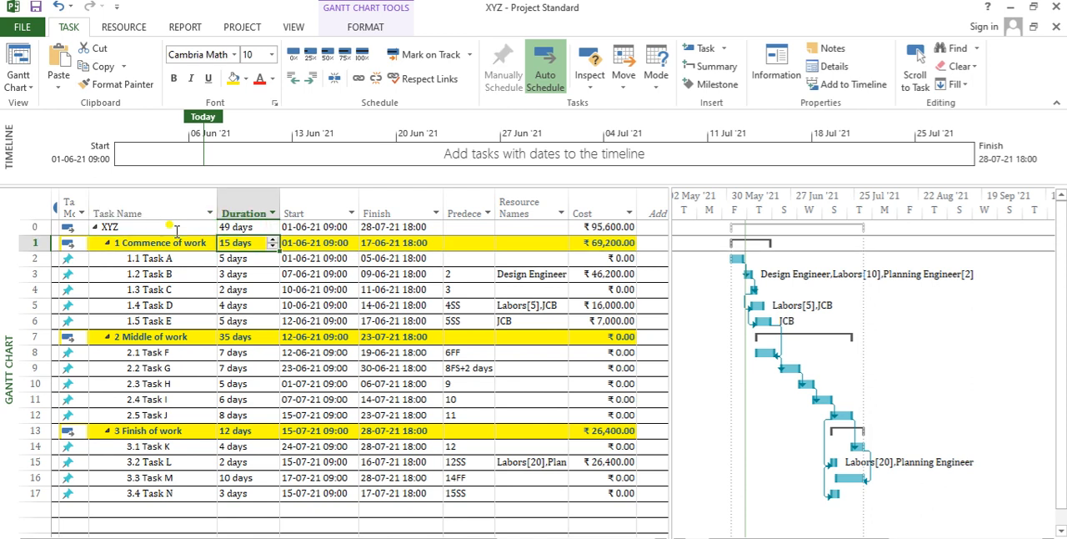
key(Left)
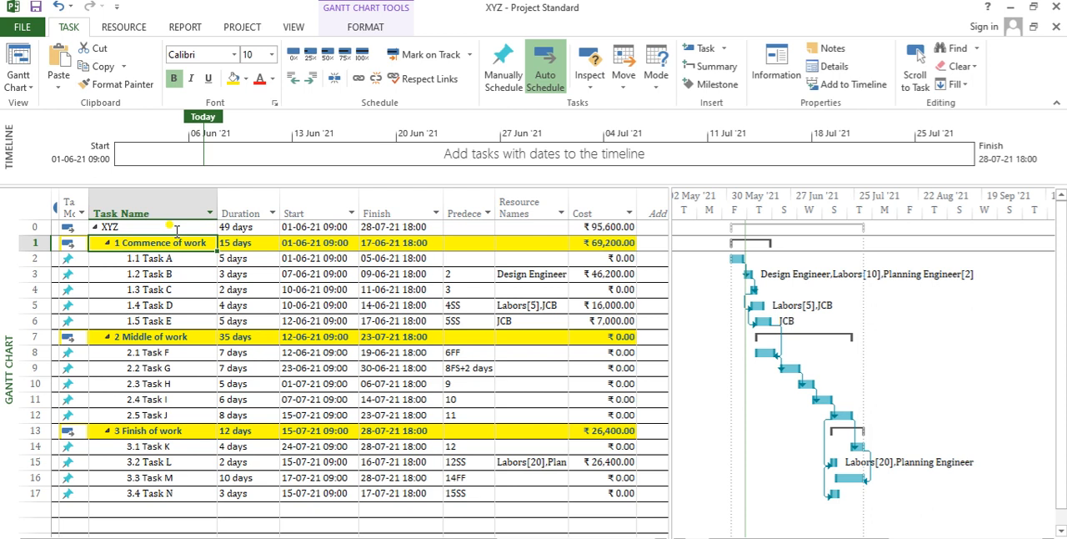
key(Down)
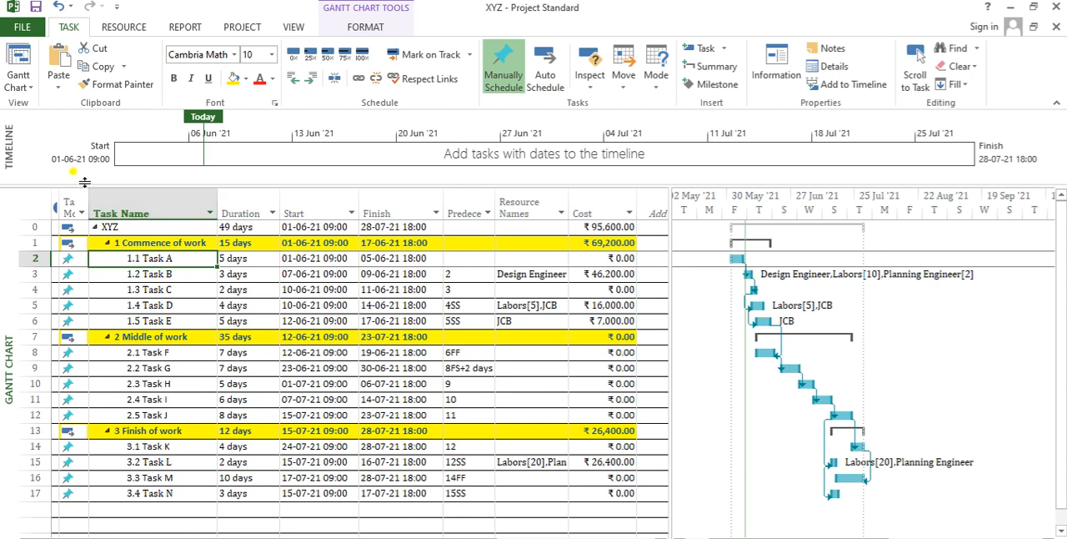
click(517, 275)
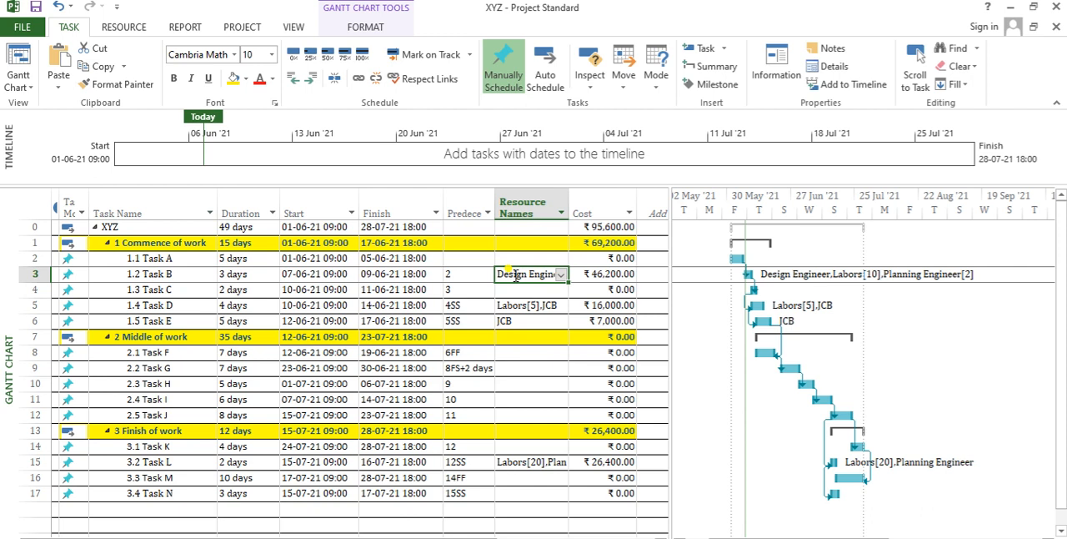
key(Down)
key(Down)
key(Left)
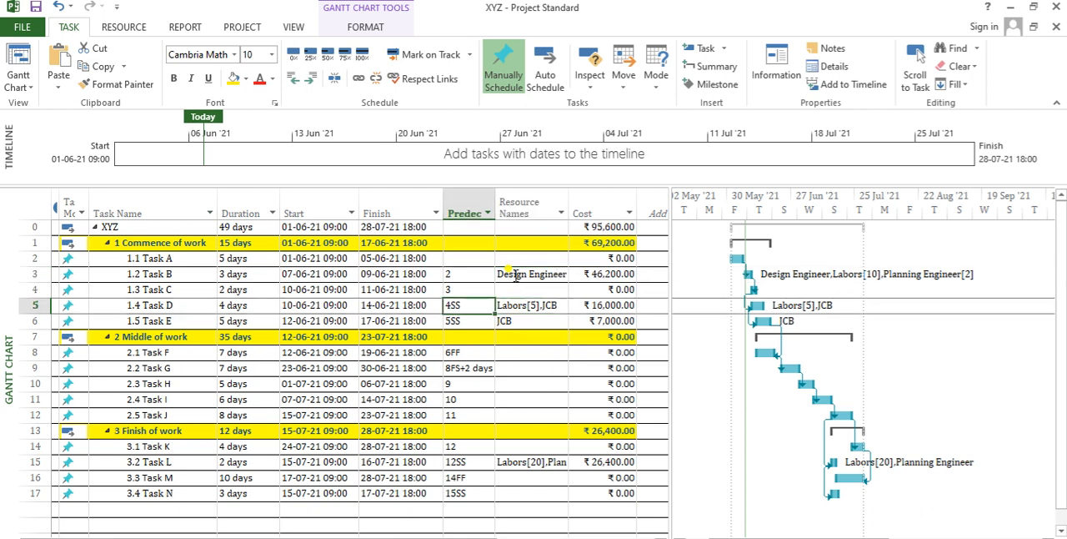
key(Left)
key(Left)
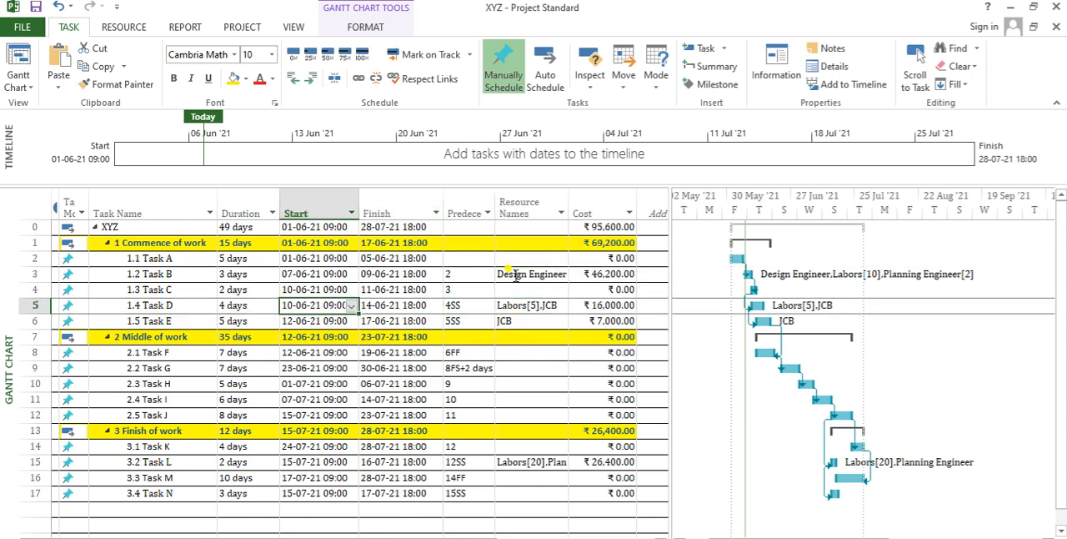
Step: Switch to the Resource Sheet view and review each resource's type, group, maximum units and standard rate
click(20, 84)
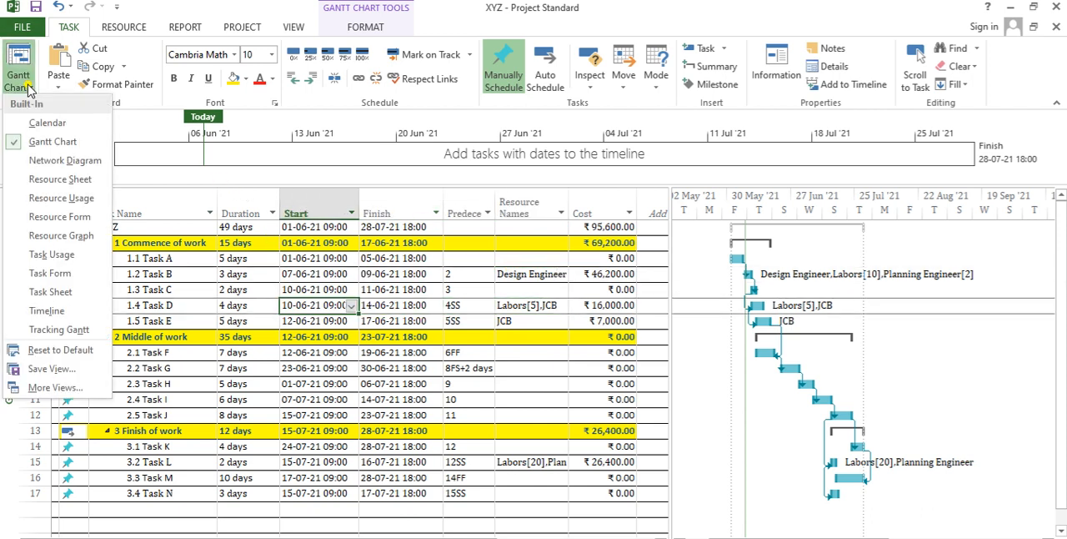
click(67, 181)
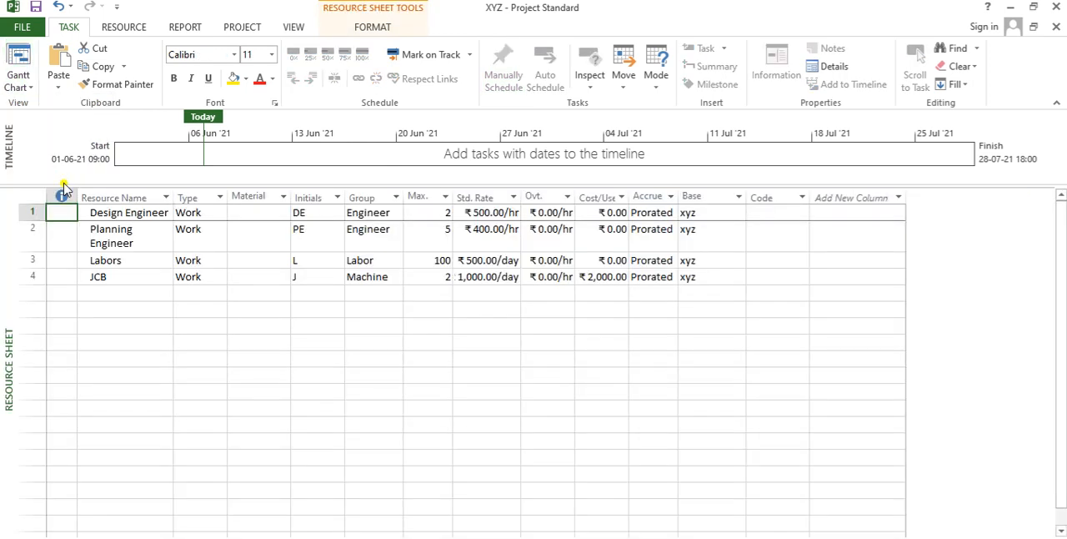
key(Right)
key(Right)
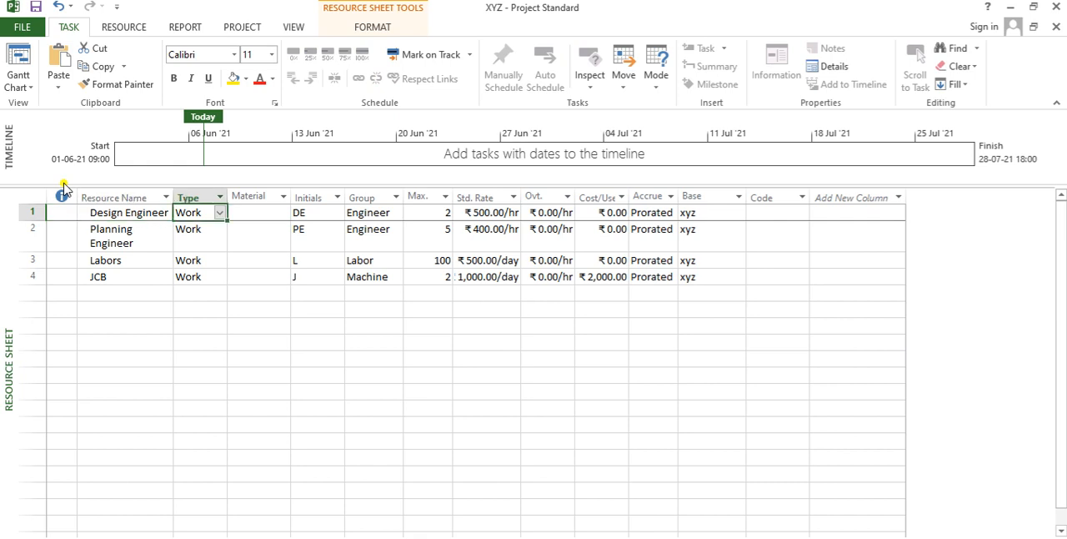
key(Right)
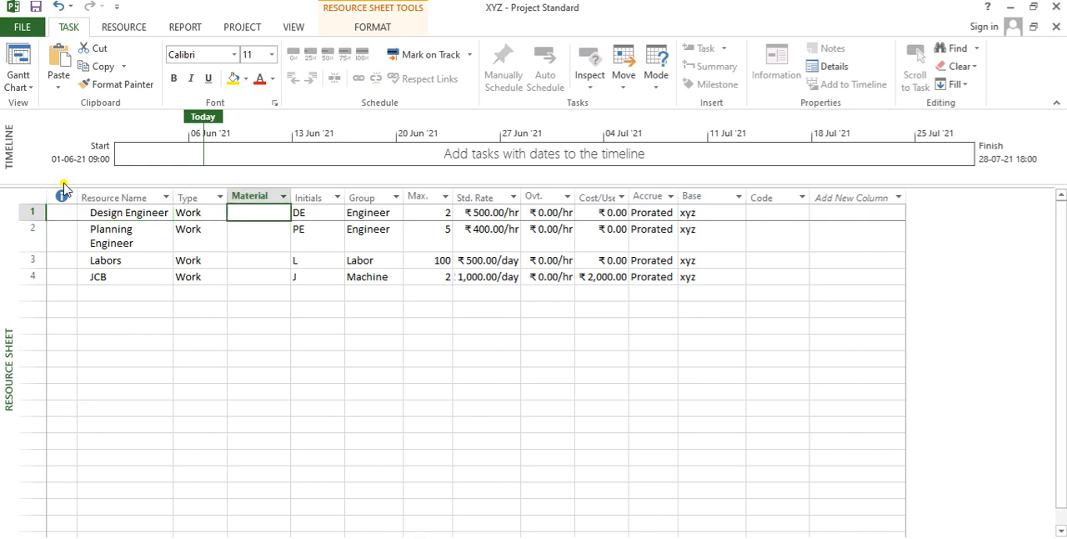
key(Right)
key(Right)
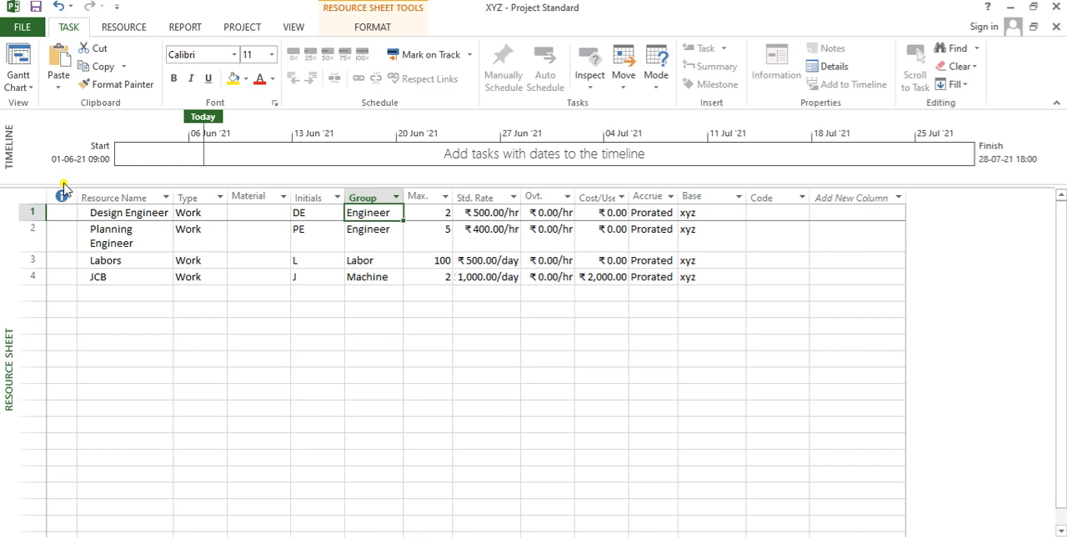
key(Down)
key(Right)
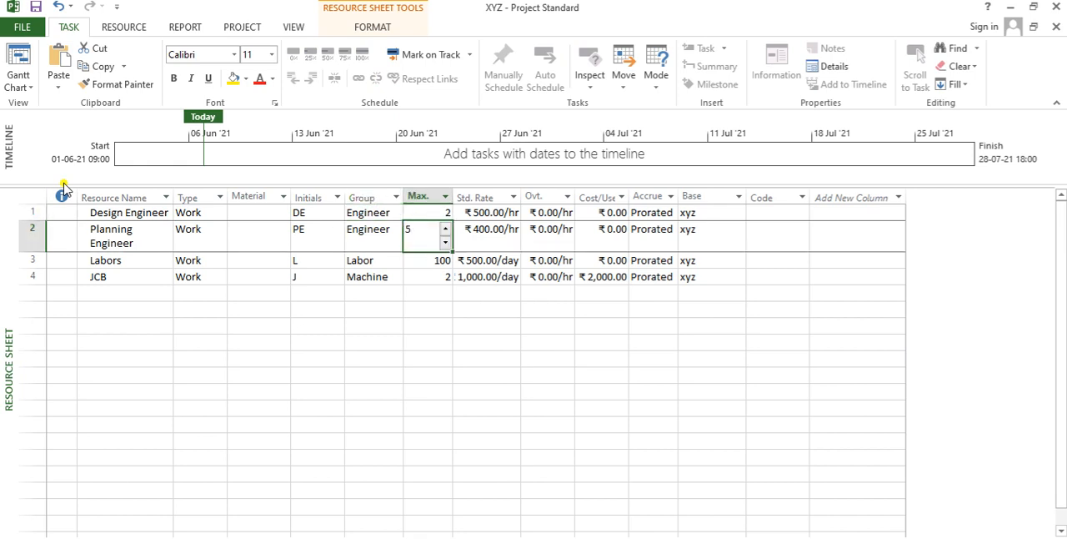
key(Down)
key(Right)
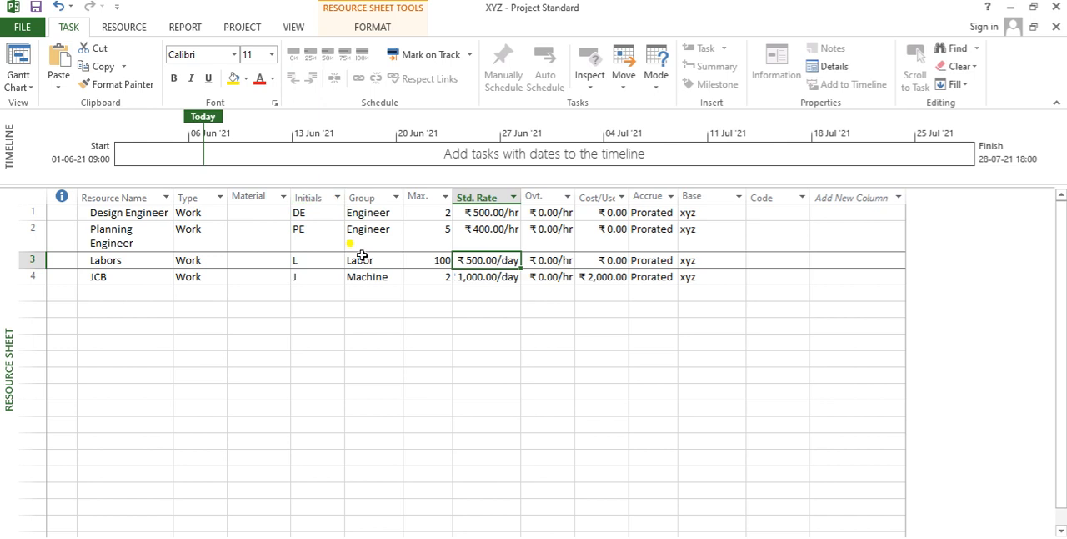
mouse_move(424, 212)
mouse_down()
mouse_move(419, 281)
mouse_move(424, 213)
mouse_up()
click(415, 303)
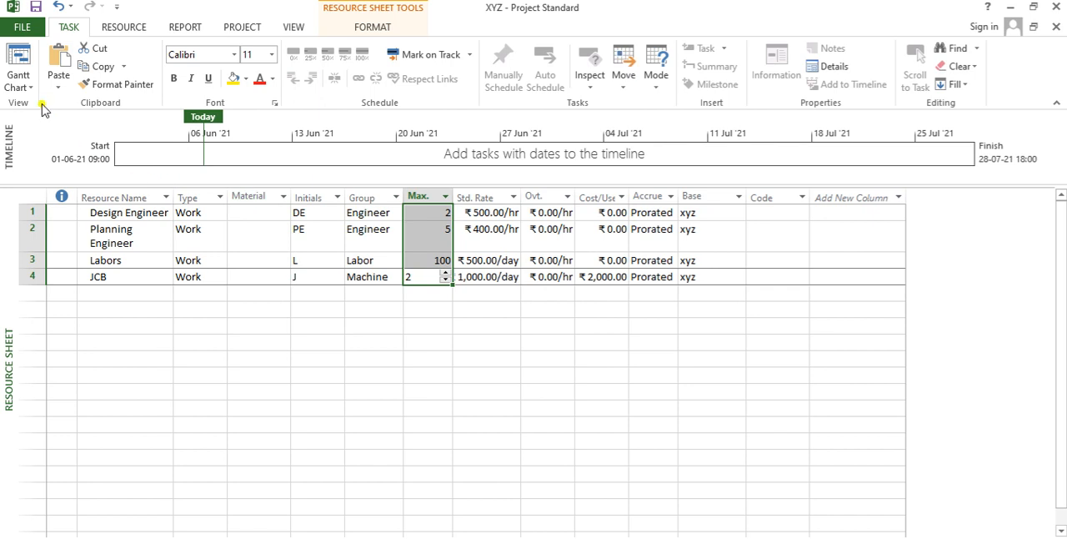
Step: Set assignment units to show as Percentage in the project's Schedule options and check the Max. values of all four resources
click(25, 28)
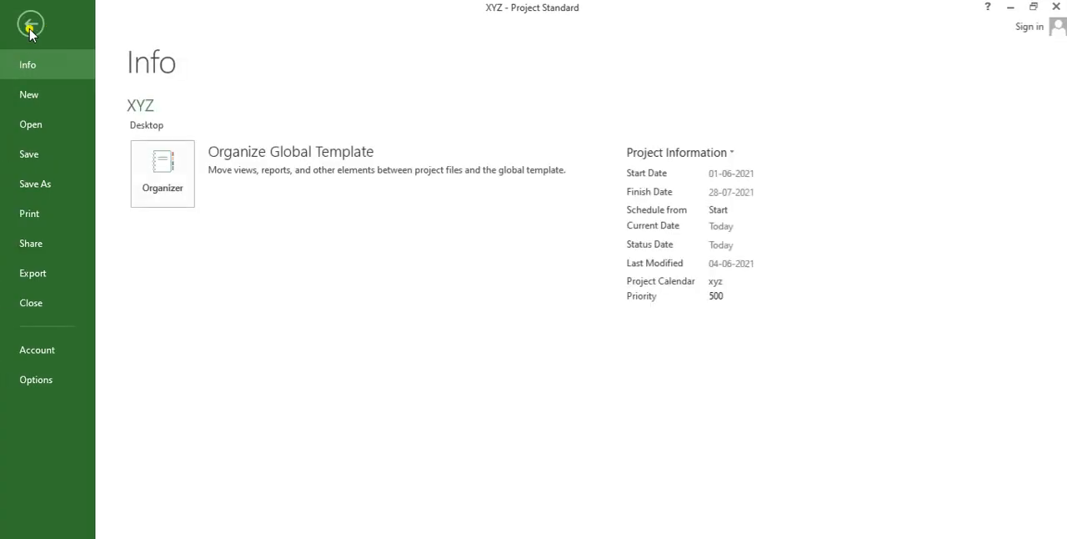
click(45, 382)
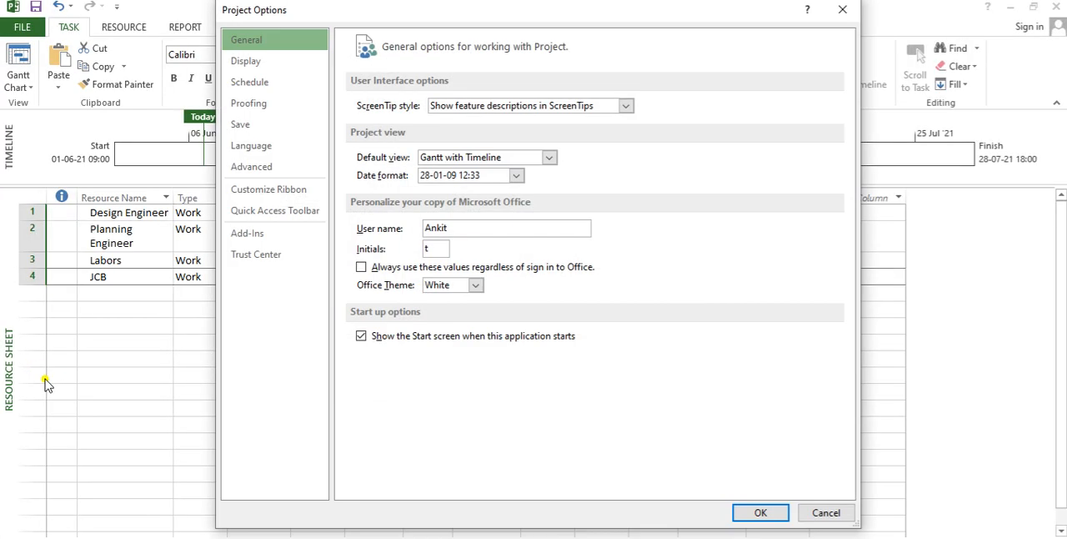
click(265, 84)
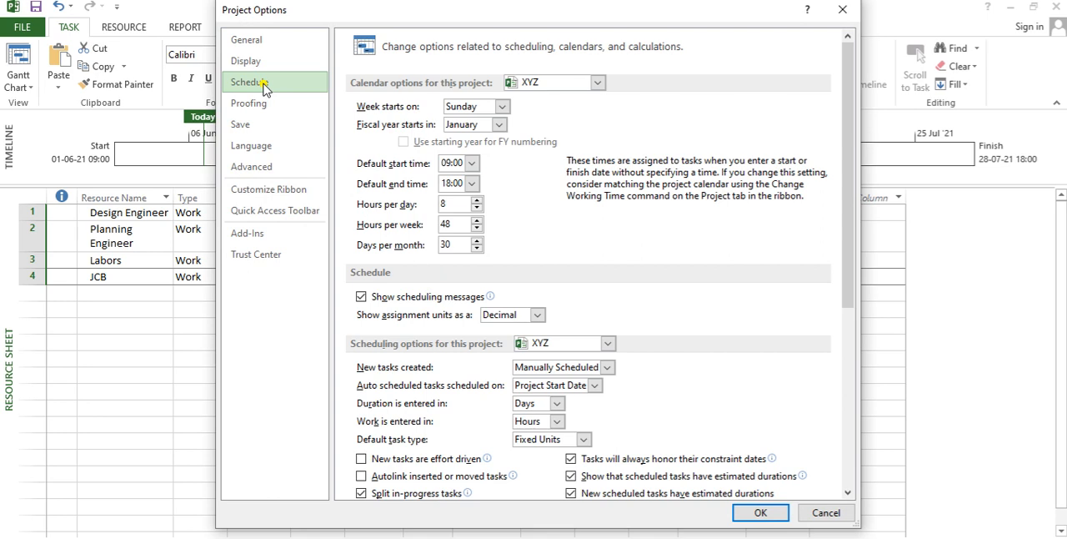
click(537, 315)
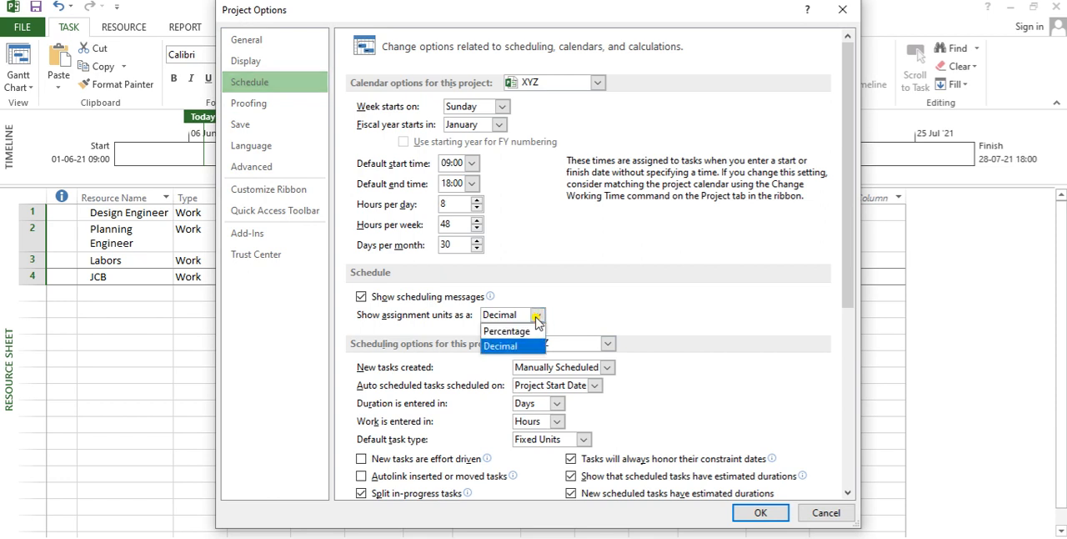
click(525, 331)
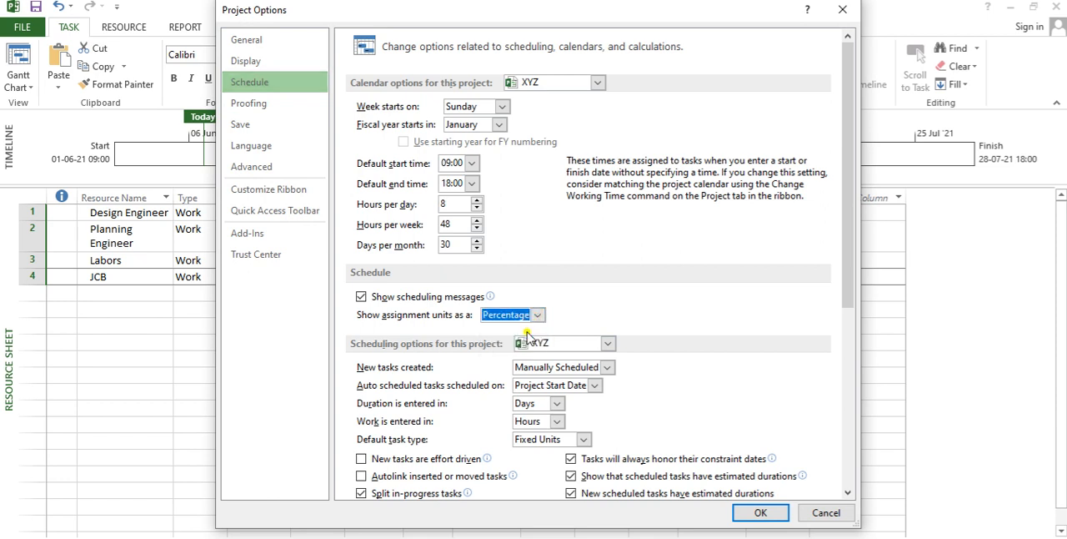
click(755, 512)
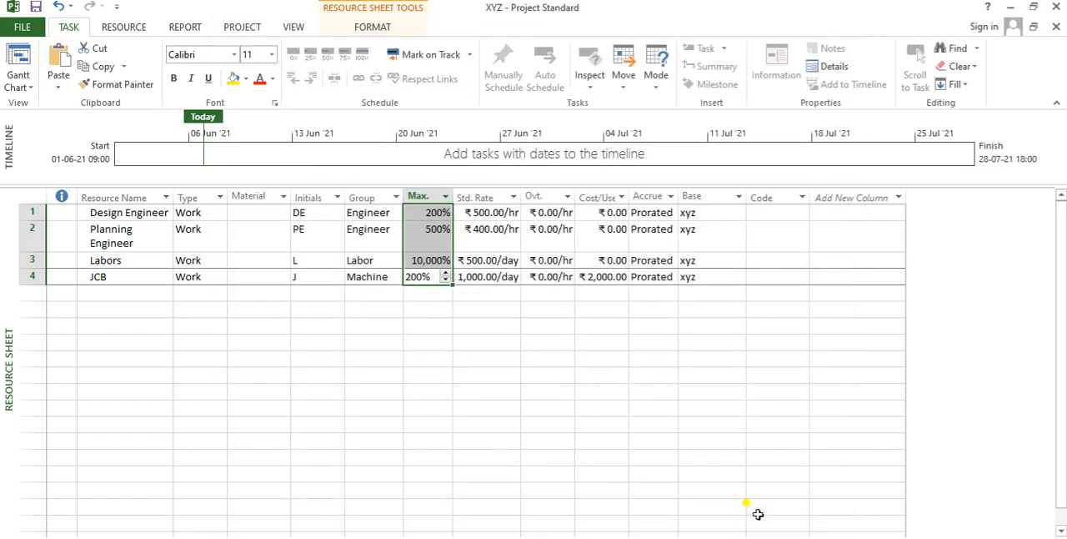
drag(438, 212, 451, 302)
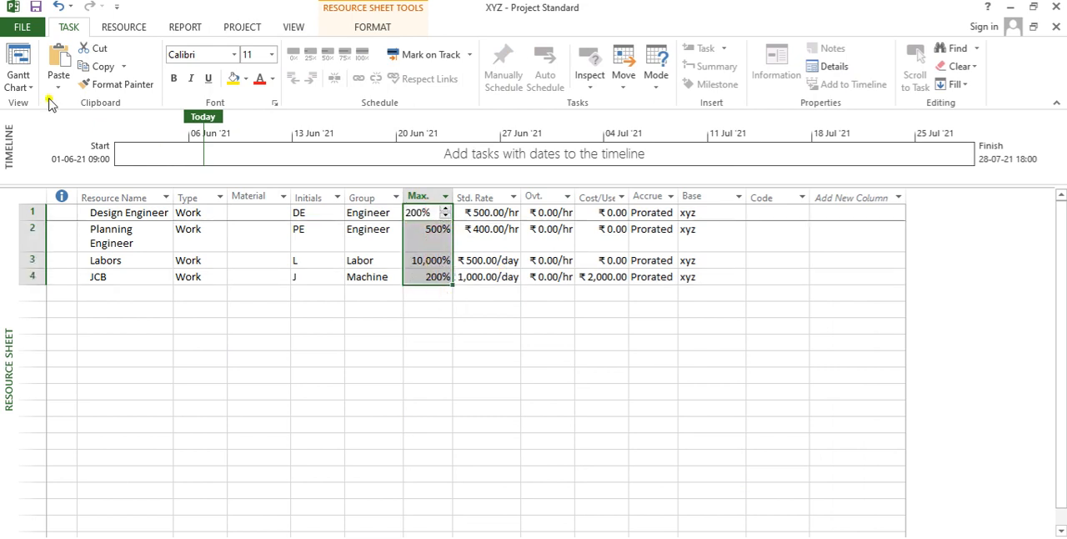
Step: Switch to the Calendar view and return to the Resource Sheet
click(26, 87)
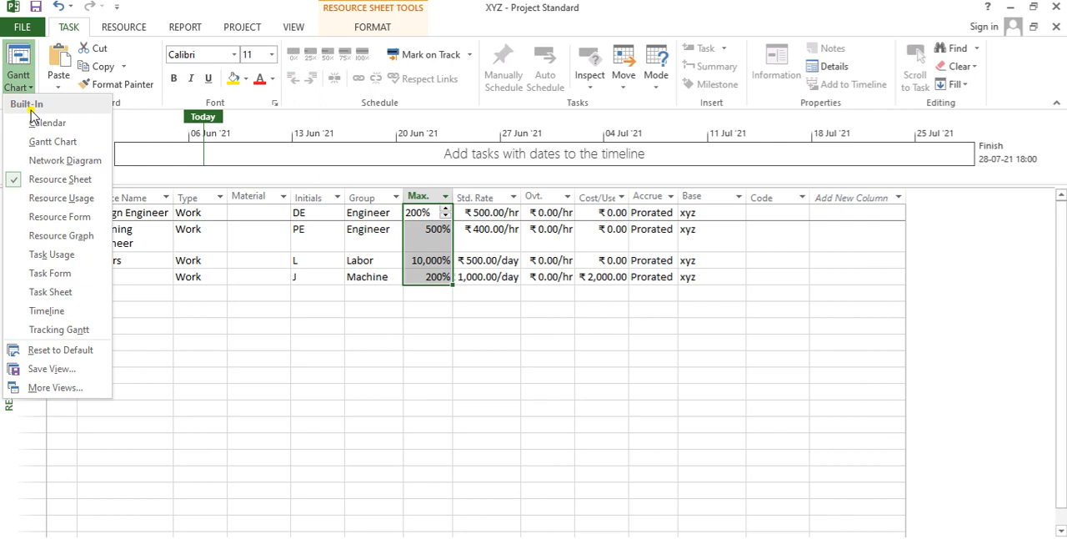
click(54, 125)
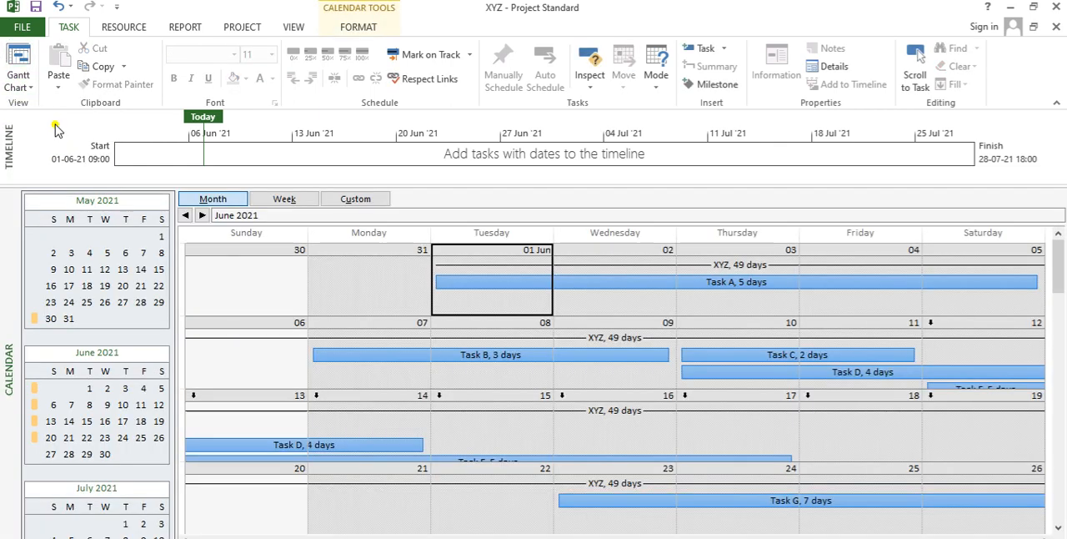
click(28, 89)
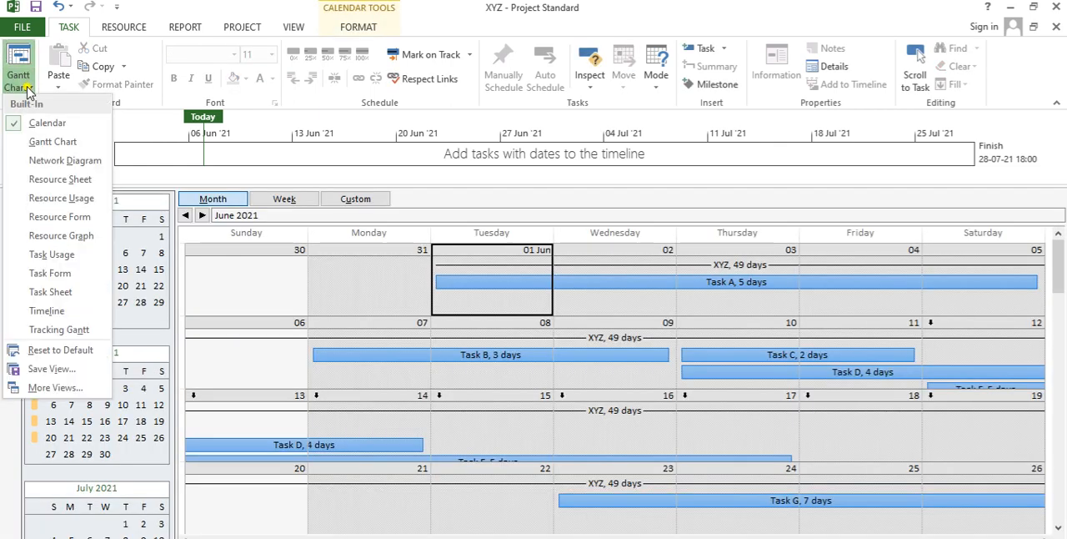
click(56, 179)
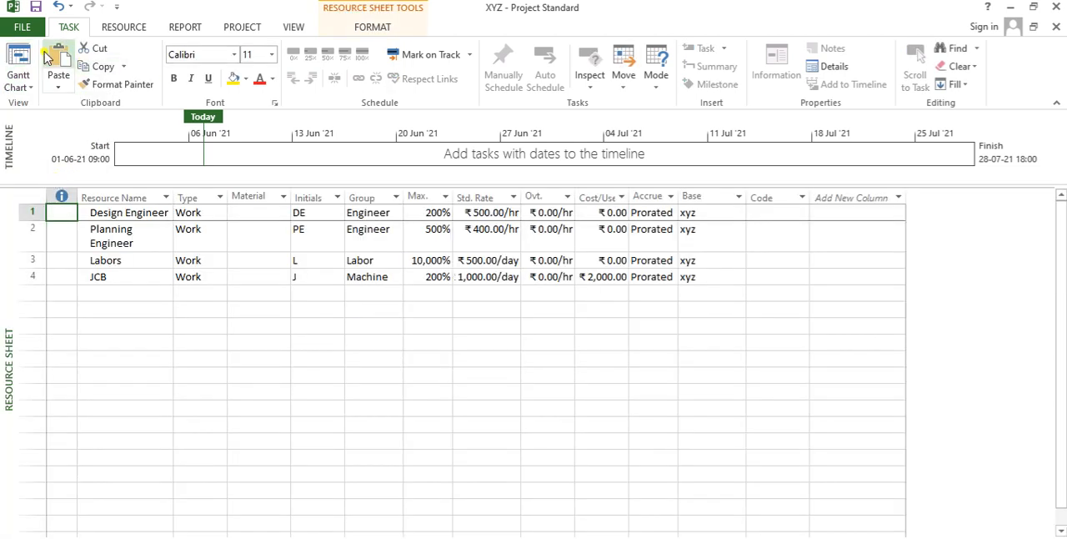
Step: Set assignment units to show as Decimal in the project's Schedule options
click(23, 27)
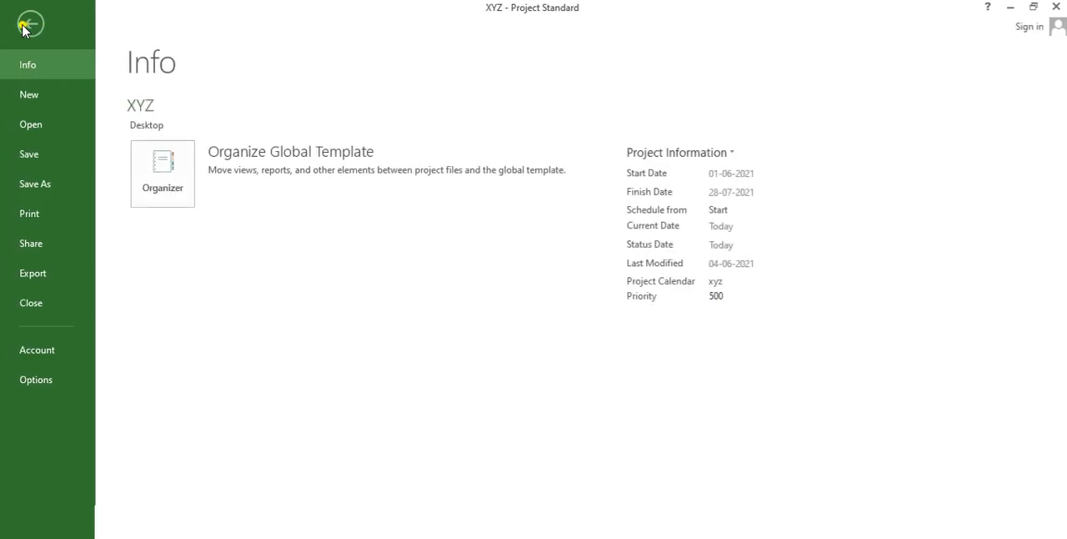
click(51, 379)
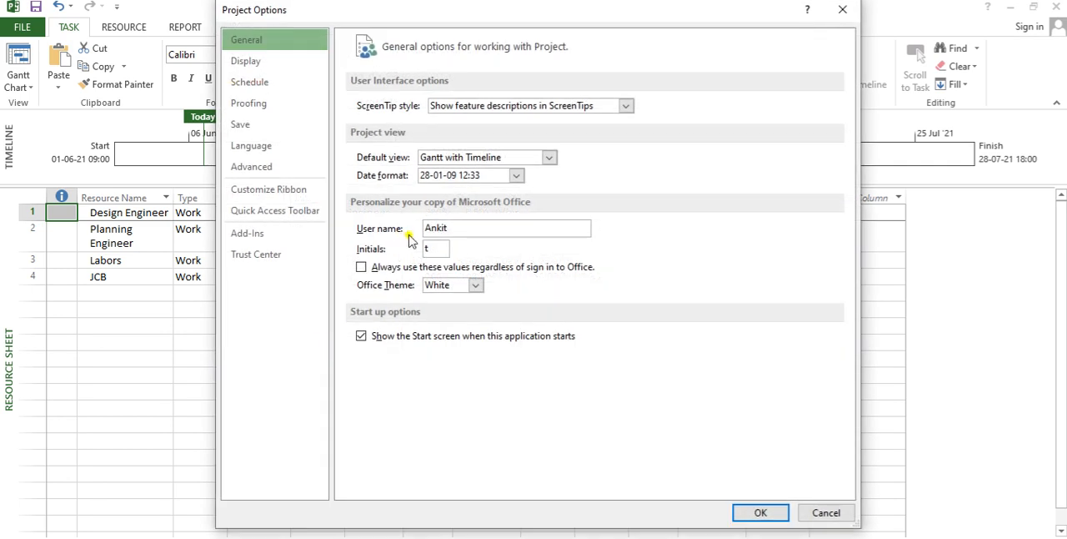
click(251, 84)
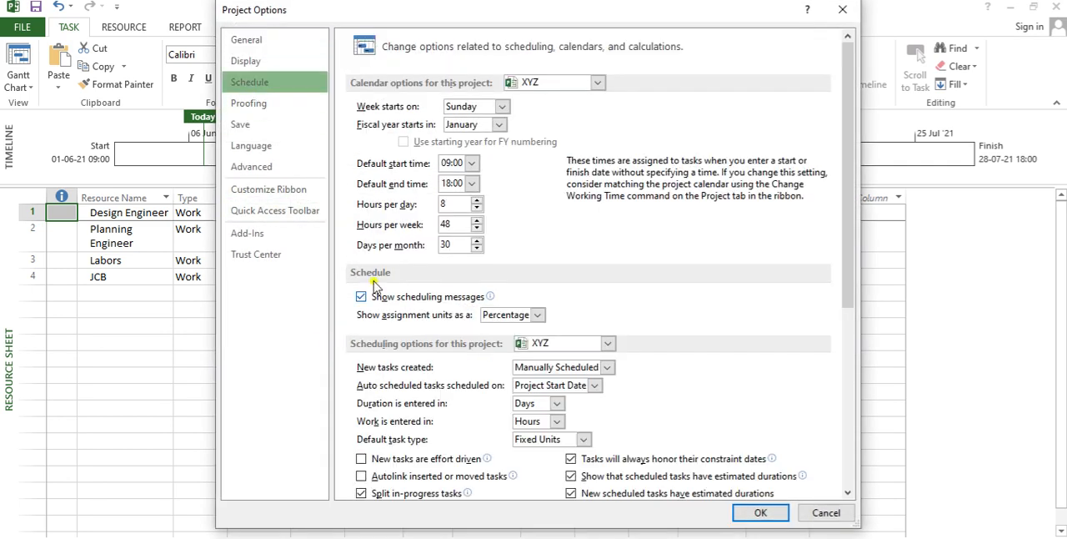
click(537, 316)
click(534, 347)
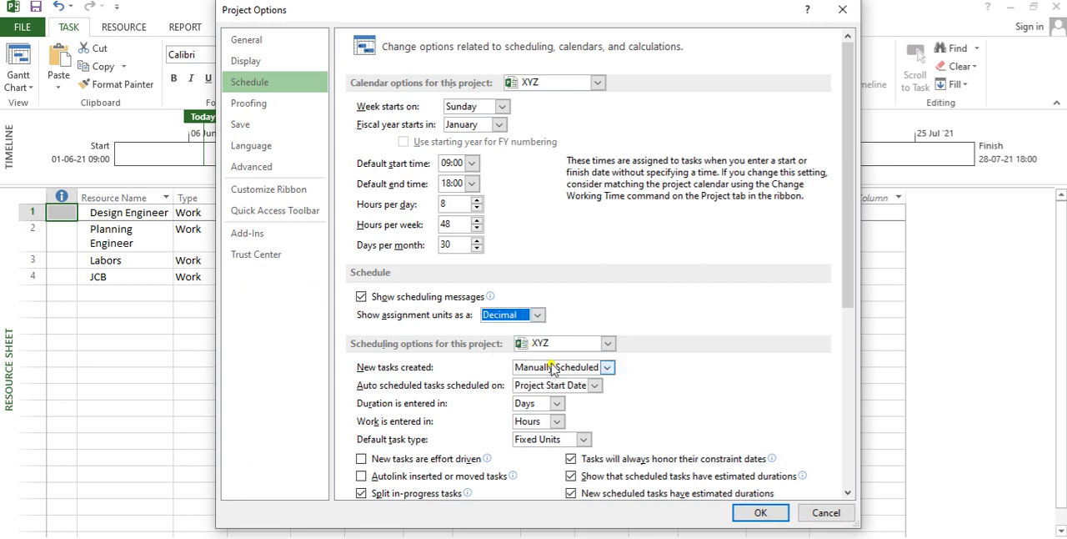
click(756, 516)
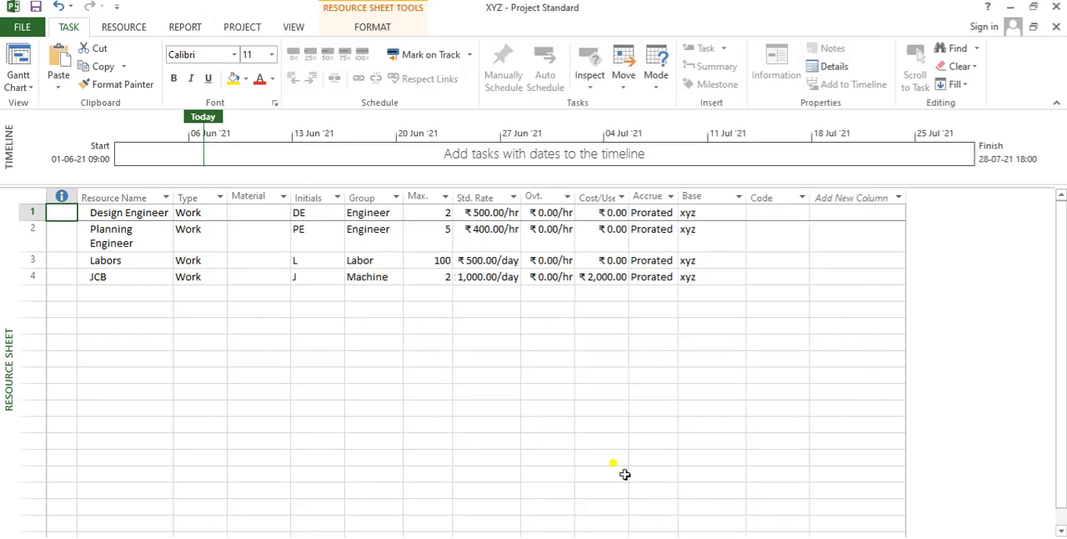
Step: Add a resource named Concrete in the first empty row below JCB
drag(426, 214, 433, 275)
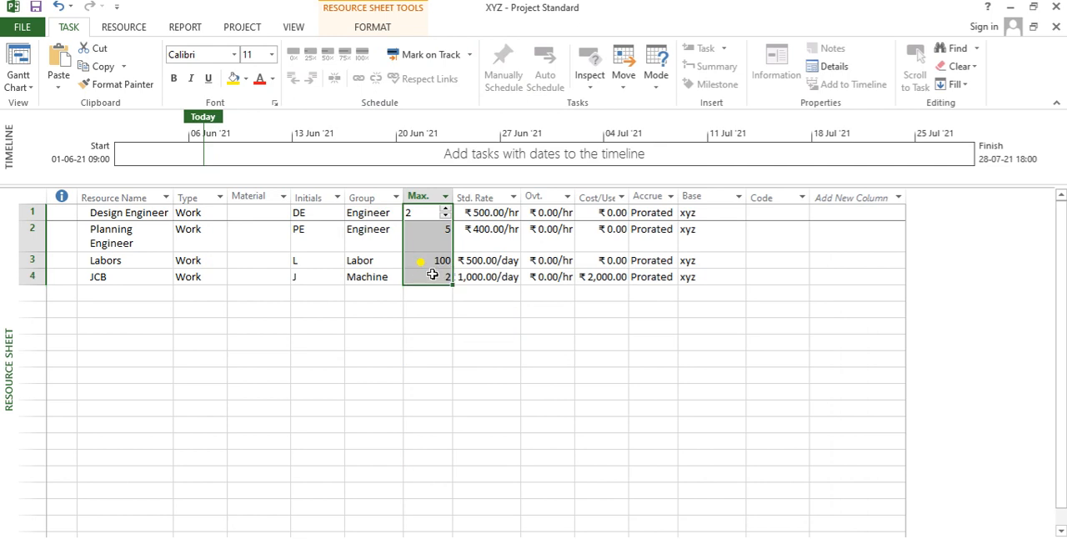
click(376, 327)
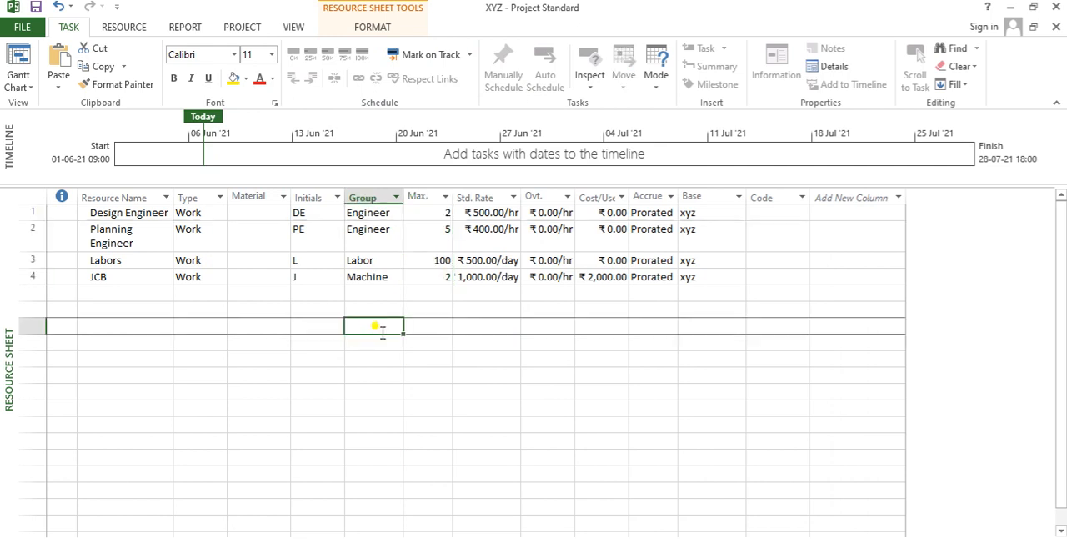
key(Up)
key(Up)
key(Left)
key(Left)
key(Left)
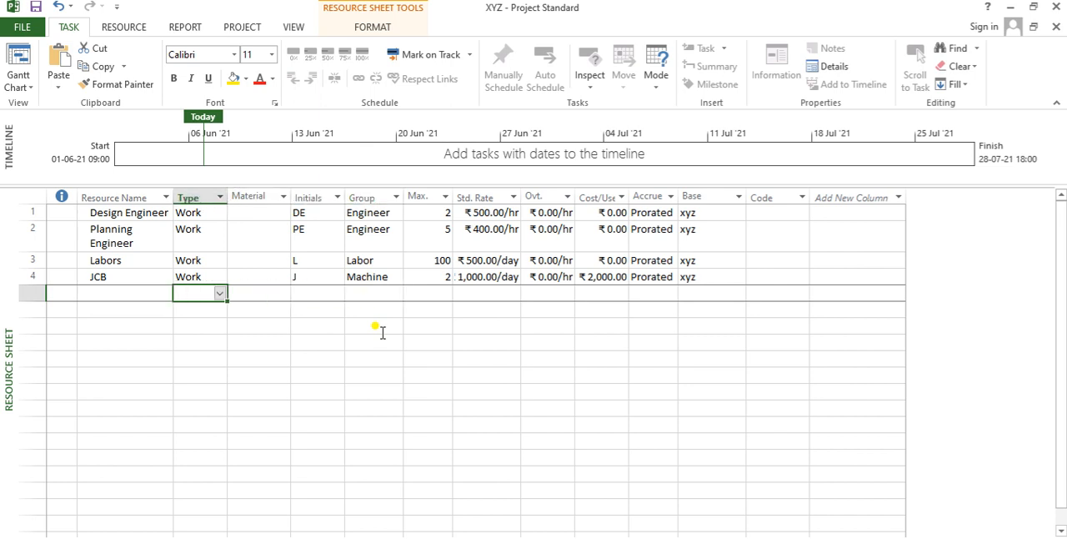
key(Up)
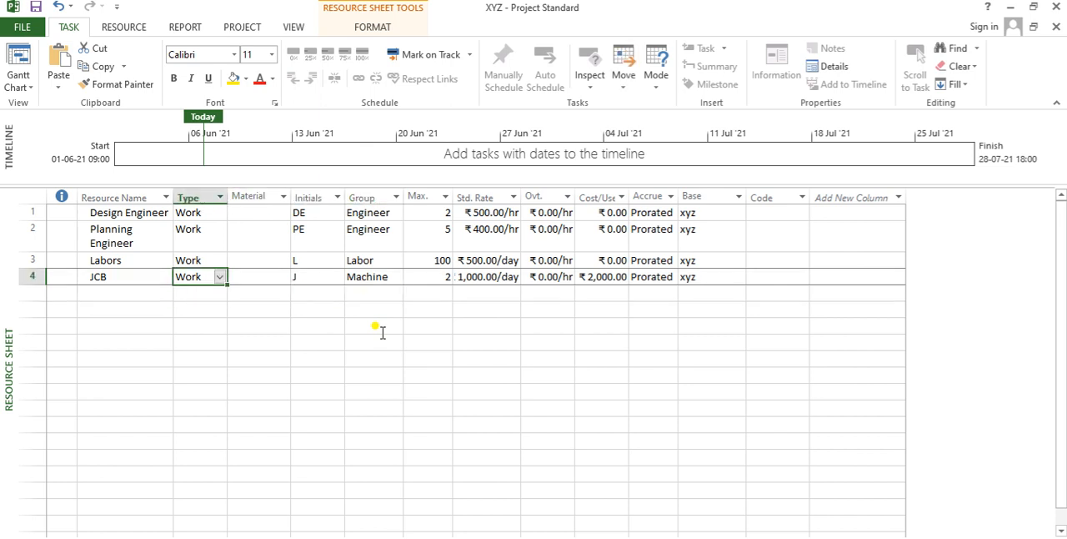
key(Down)
key(Left)
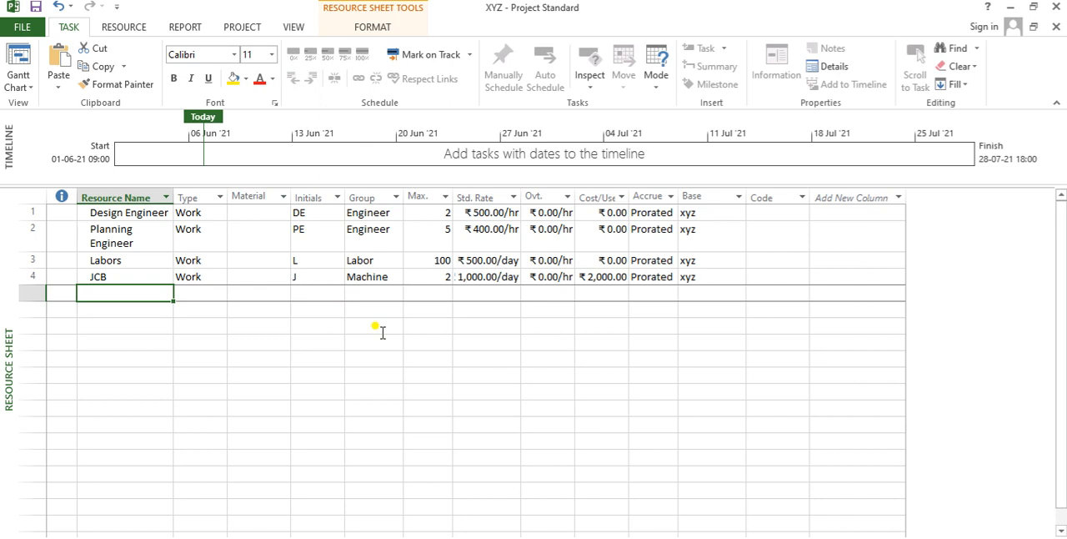
text(Concrete)
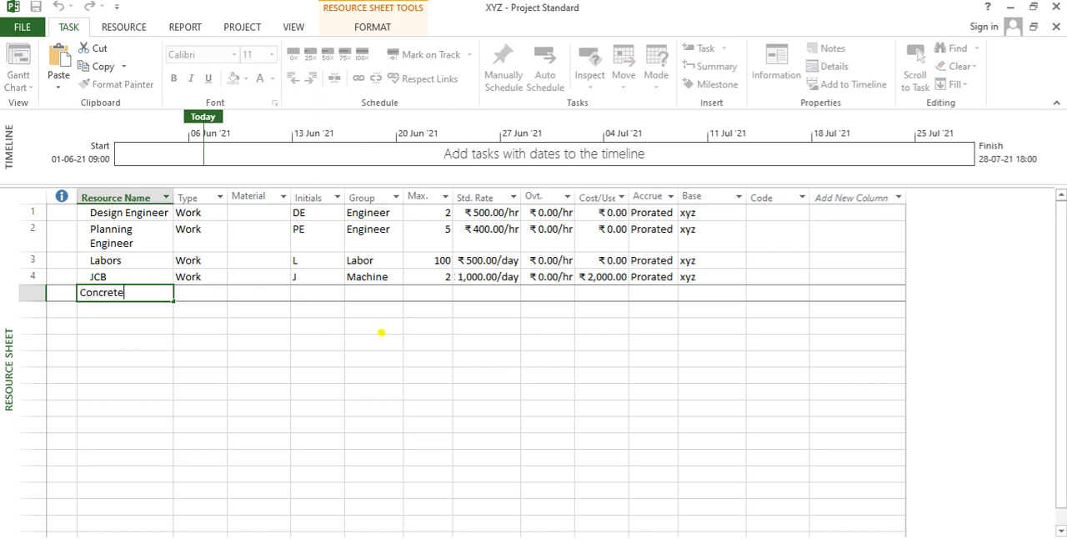
key(Return)
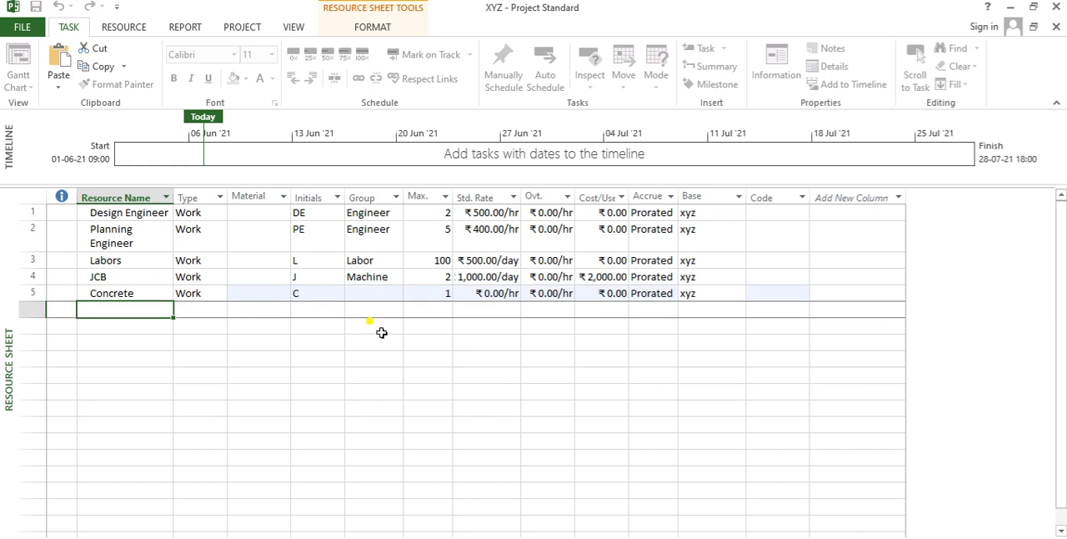
Step: Set the Concrete resource's type to Material
key(Up)
key(Right)
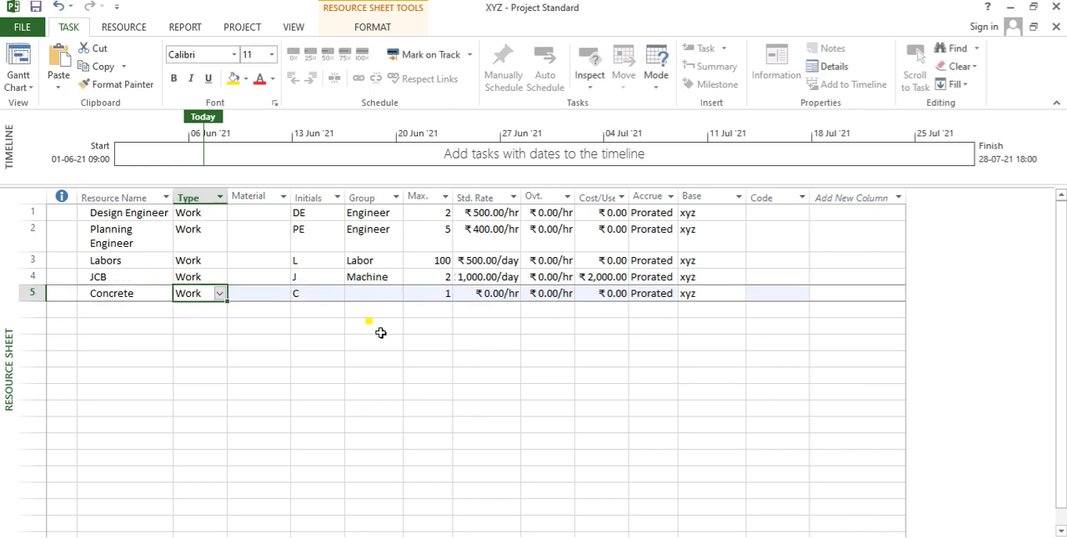
click(220, 293)
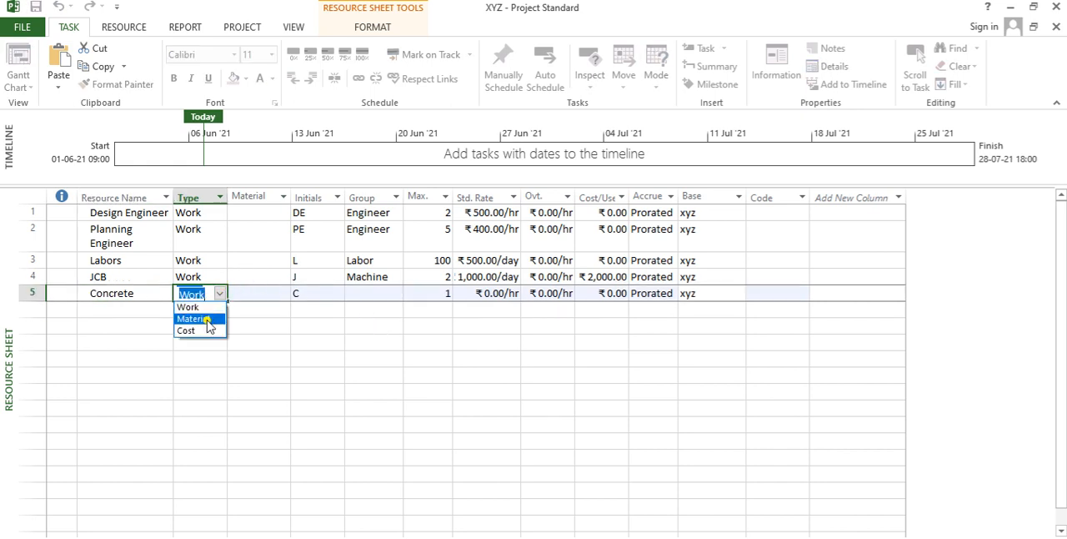
click(208, 319)
key(Return)
Step: Set the Concrete resource's group to Concrete
key(Up)
key(Right)
key(Right)
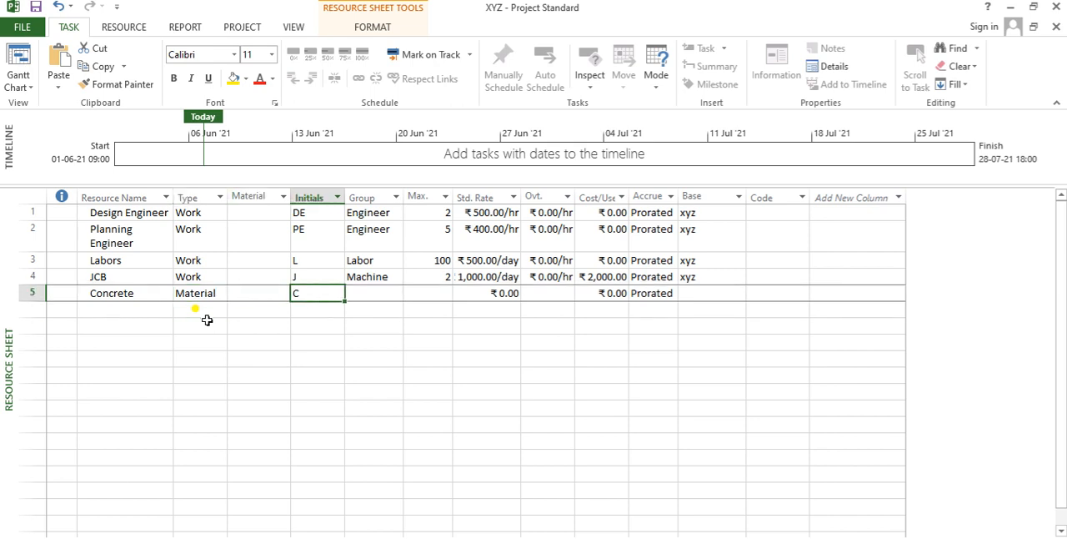
key(Right)
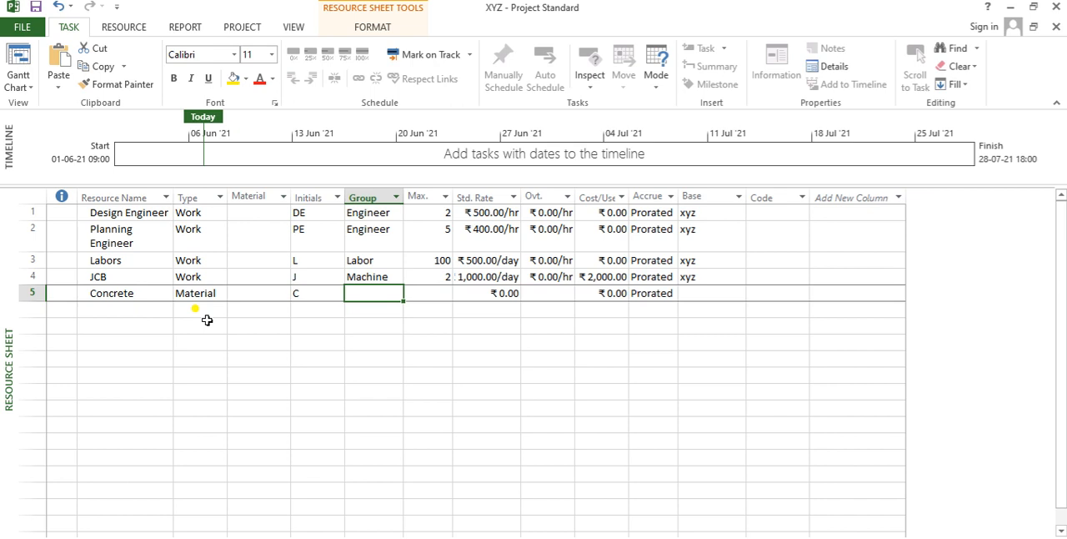
text(Concrete)
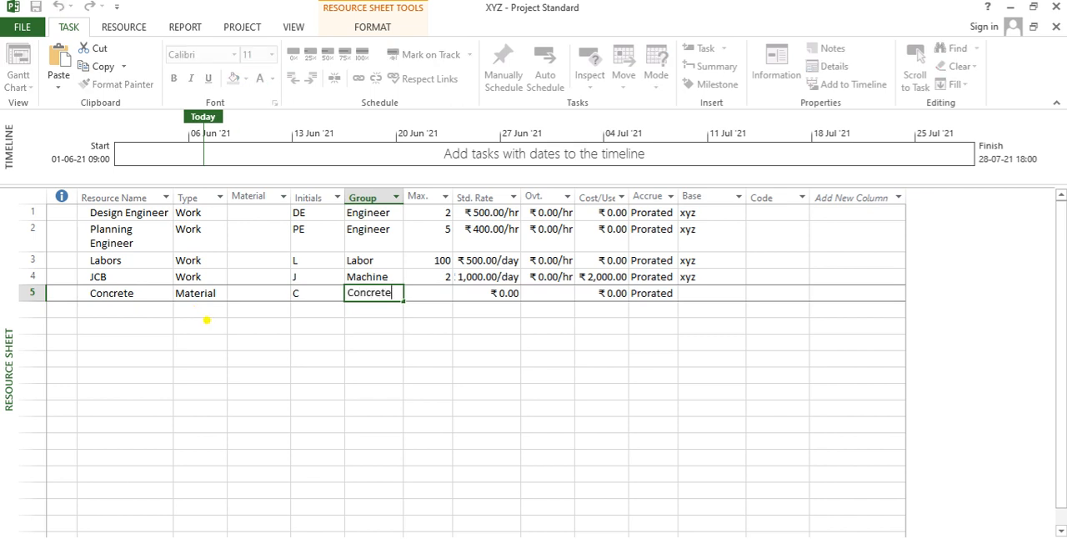
key(Return)
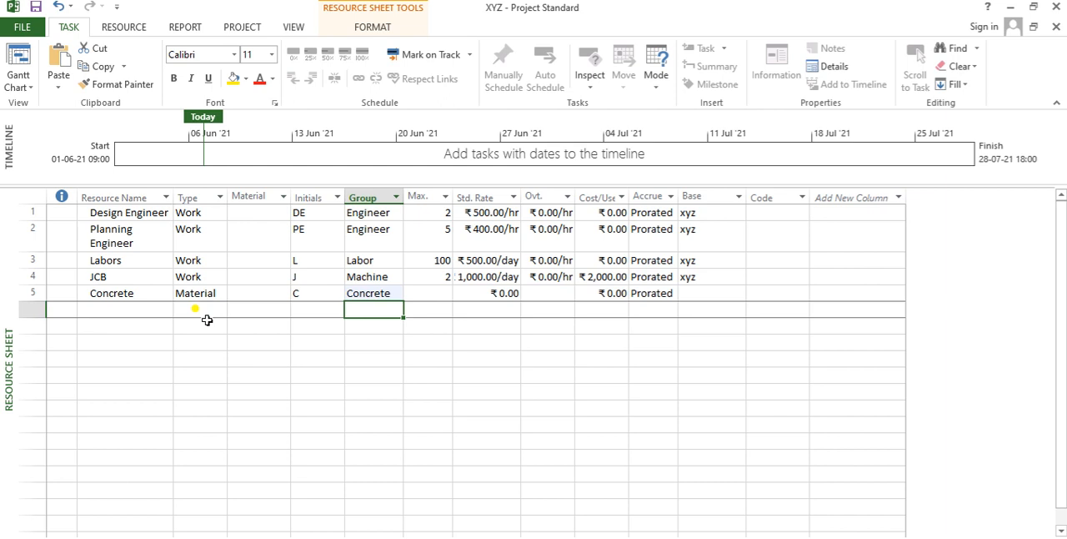
Step: Compare the Max. field of the Concrete resource with those of Planning Engineer, Labors and JCB
key(Up)
key(Right)
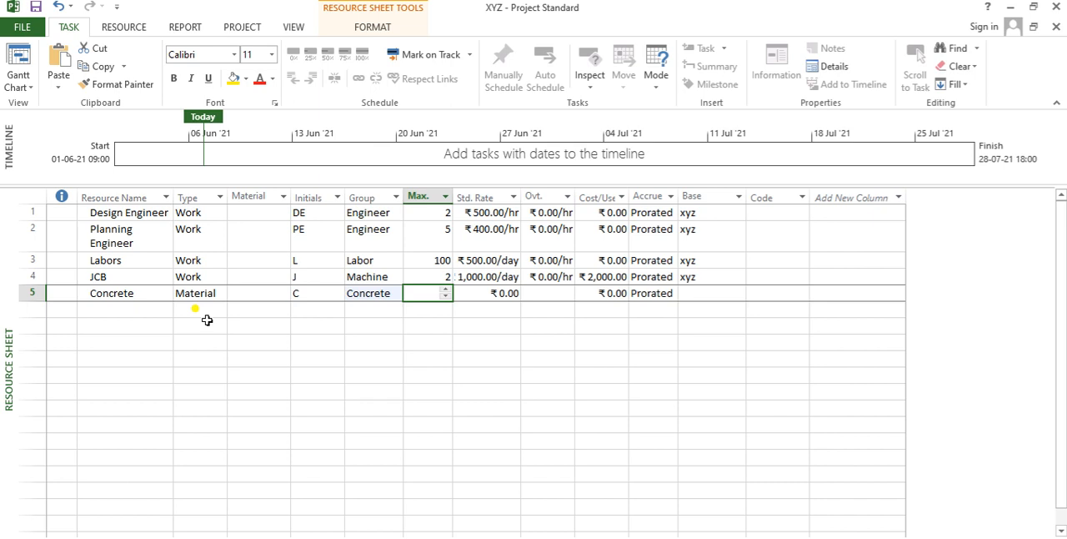
key(Up)
key(Up)
key(Up)
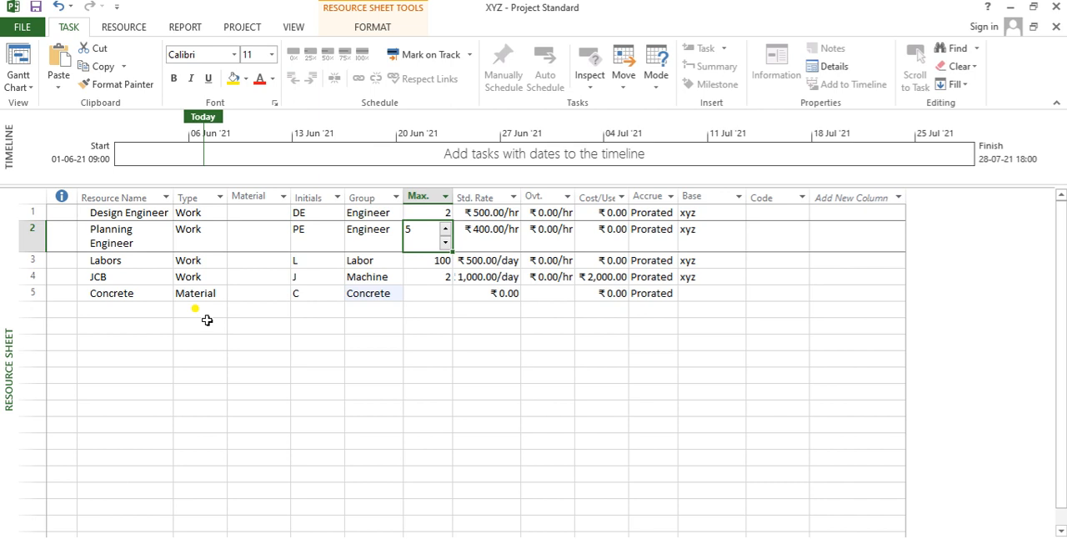
key(Down)
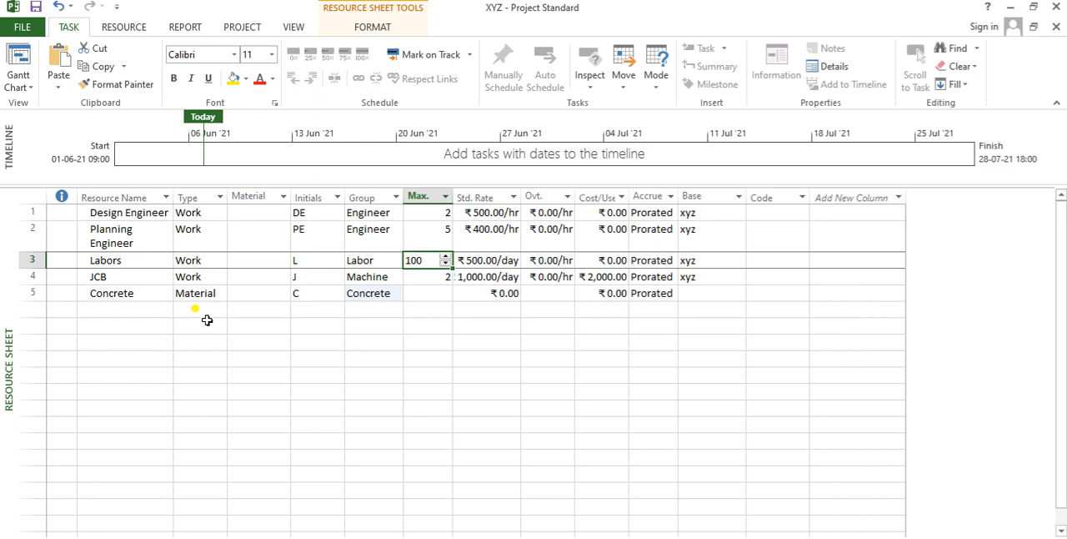
key(Down)
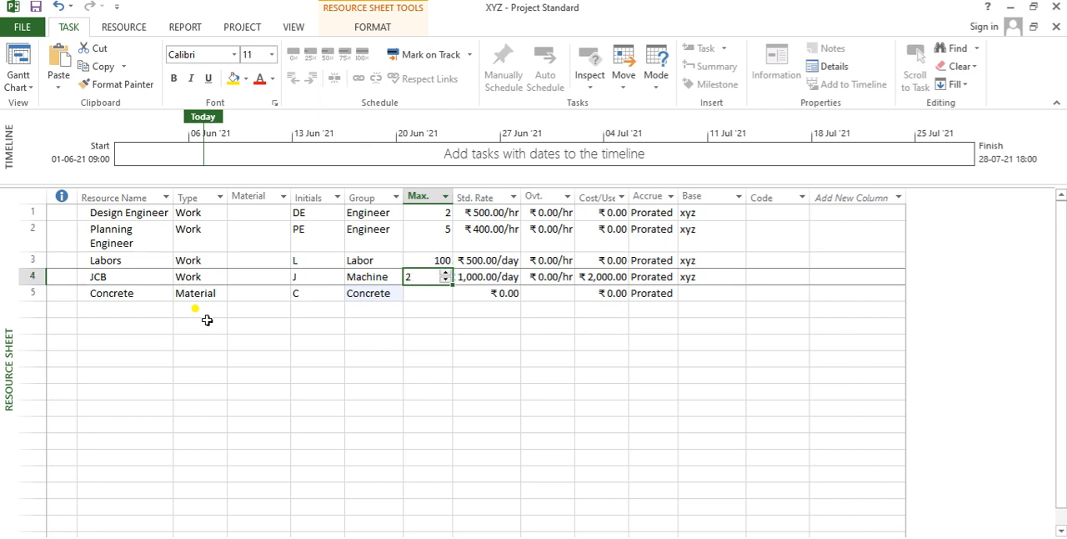
key(Return)
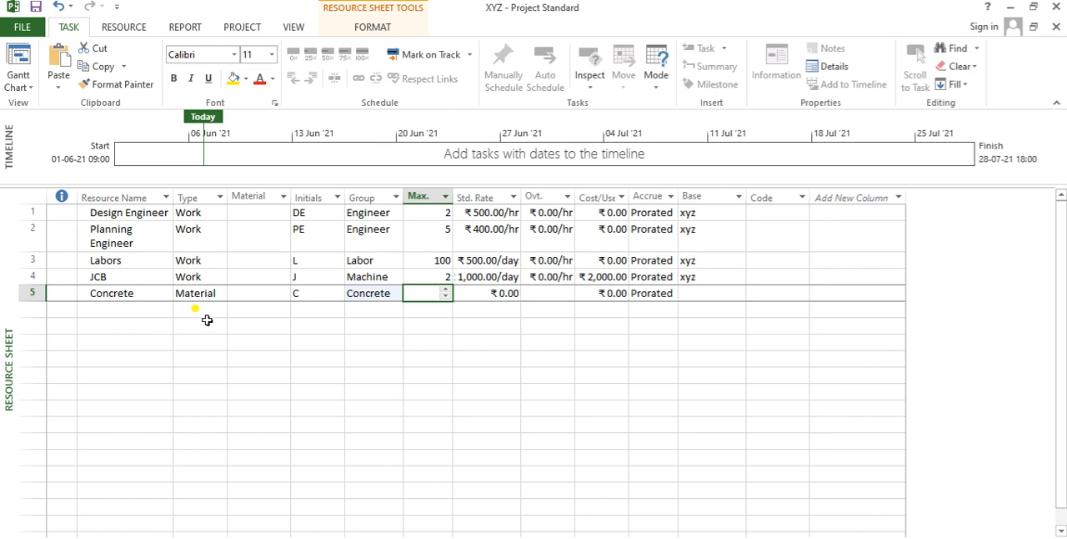
Step: Set the Concrete resource's standard rate to ₹ 3,000
key(Tab)
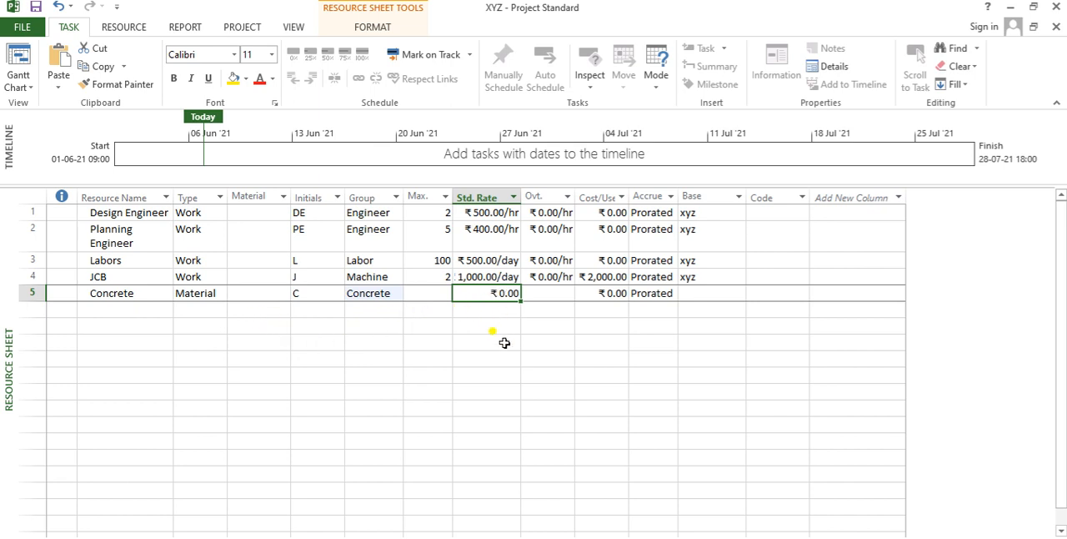
text(3000)
key(Return)
Step: Enter Cum as the material label of the Concrete resource
key(Up)
key(Left)
key(Left)
key(Left)
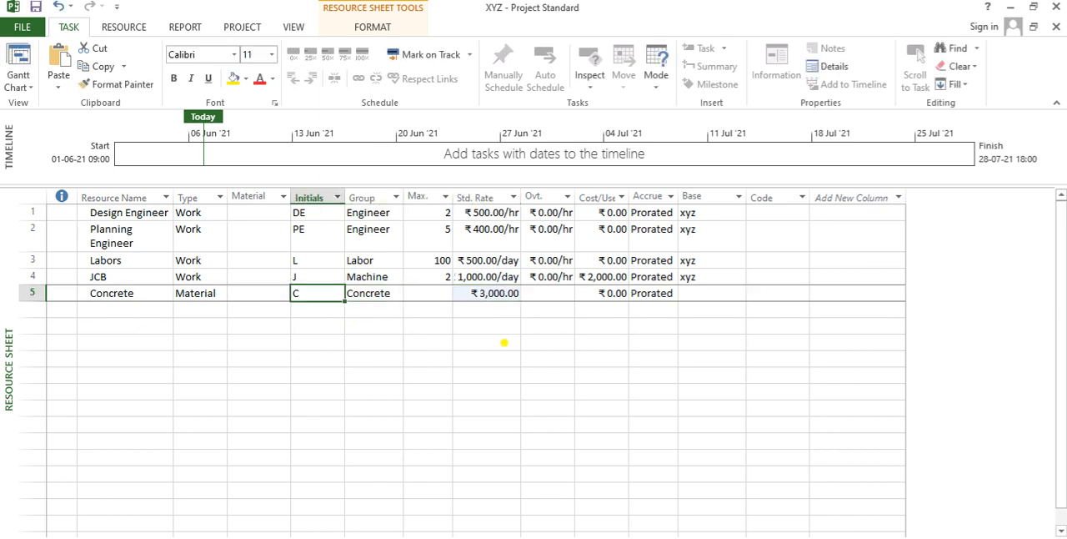
key(Left)
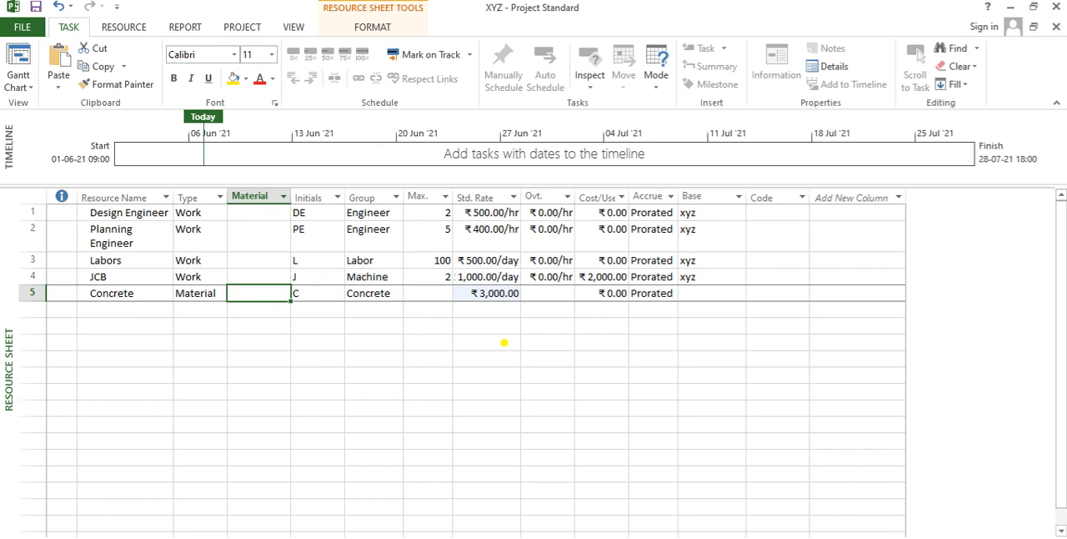
text(Cum)
key(Return)
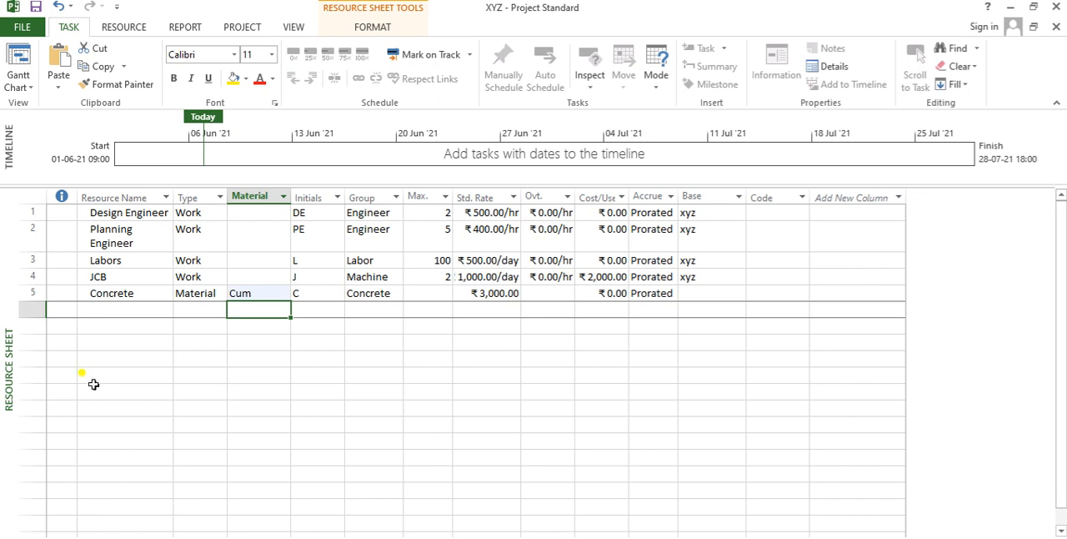
Step: Add a resource named Cement in the empty row below Concrete
click(108, 292)
key(Right)
key(Right)
key(Right)
key(Right)
key(Right)
key(Right)
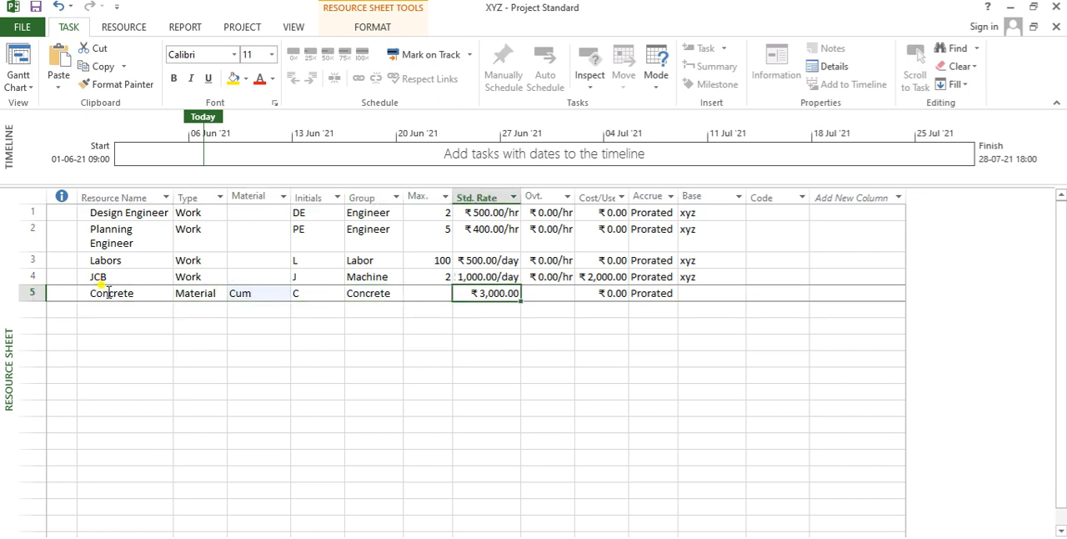
key(Down)
key(Left)
key(Left)
key(Left)
key(Left)
key(Left)
key(Left)
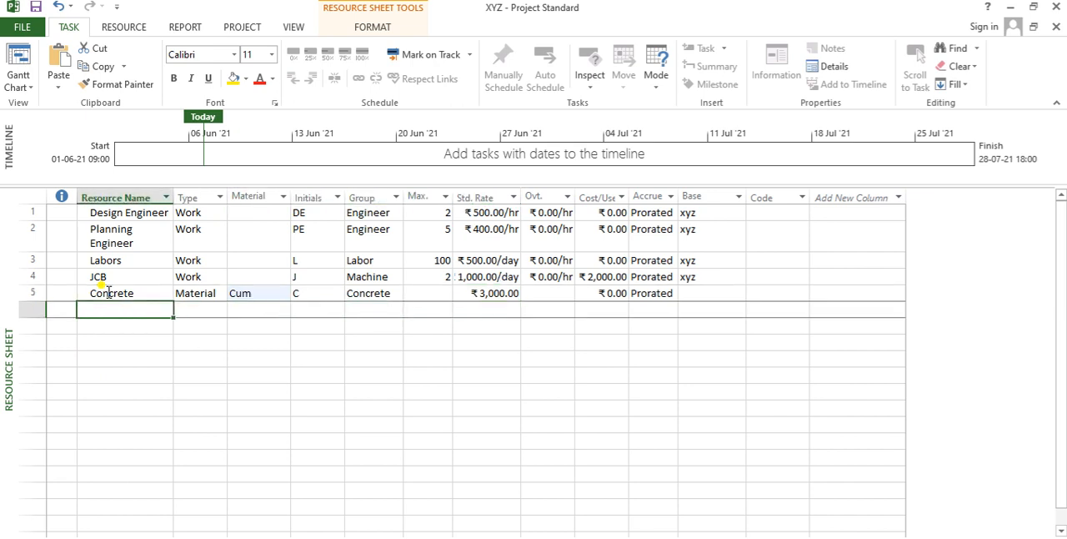
text(Cement)
key(Tab)
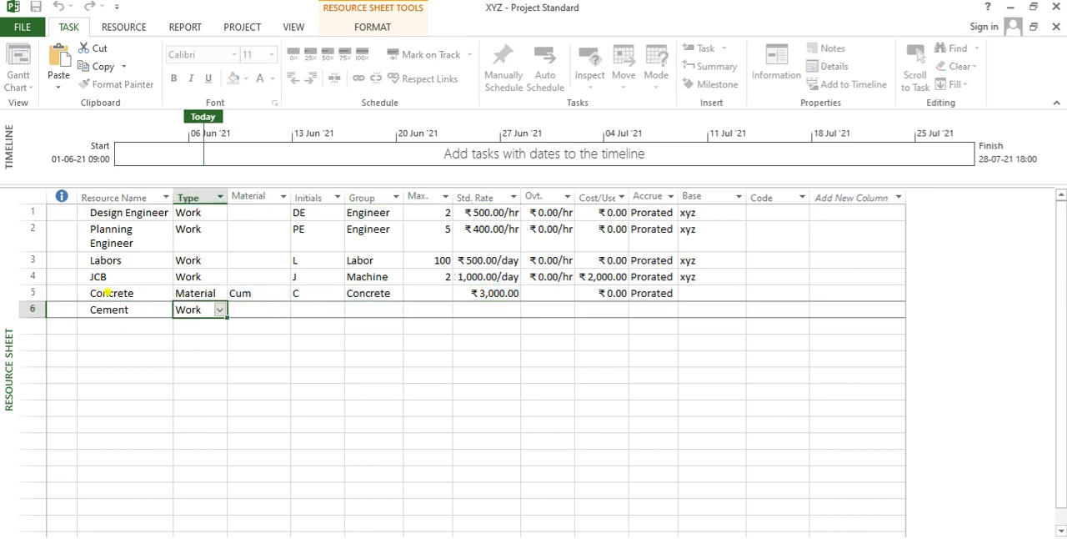
Step: Set the Cement resource's type to Material and its material label to Bags
click(219, 309)
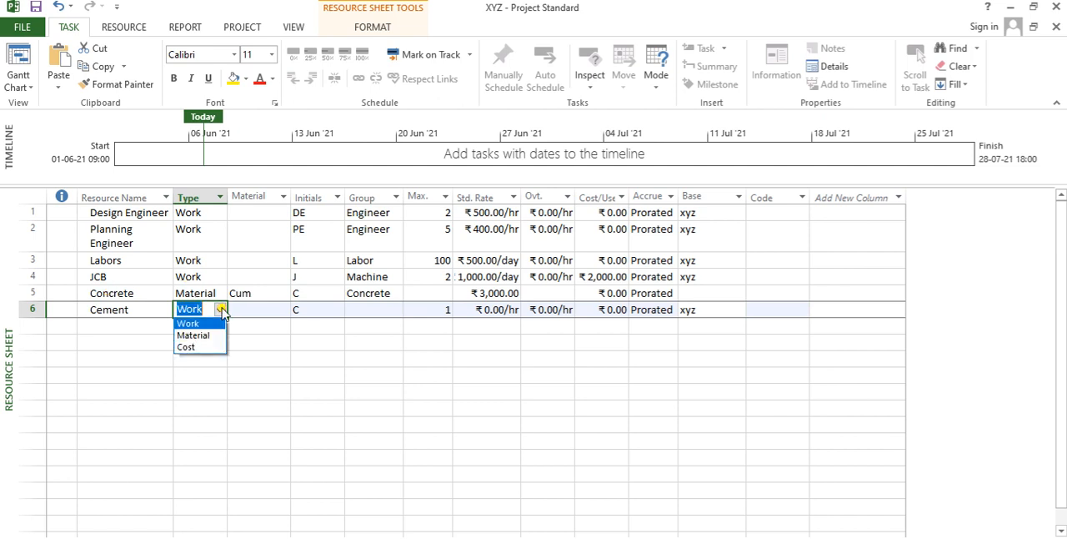
click(213, 336)
click(243, 309)
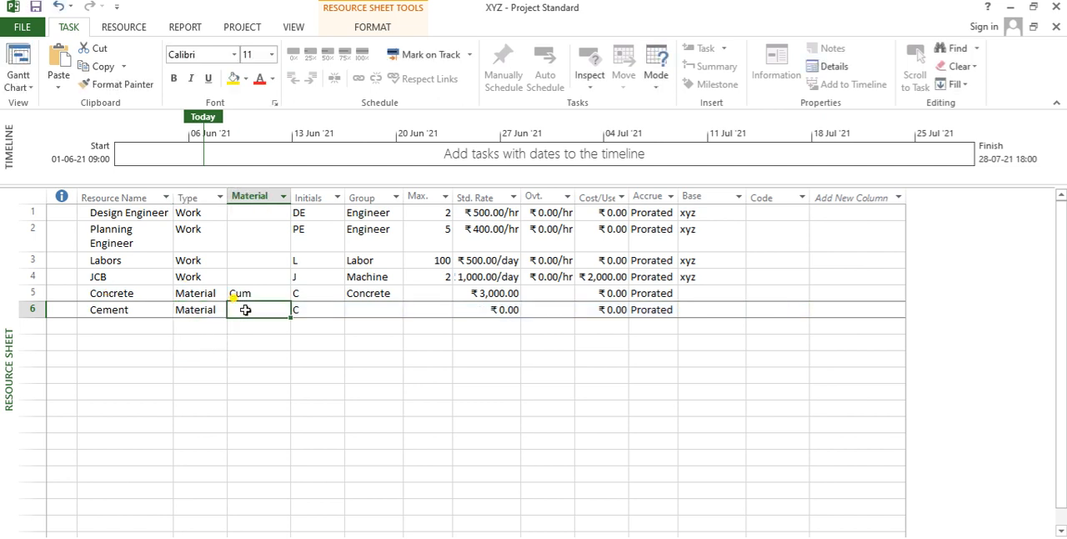
text(bAGS)
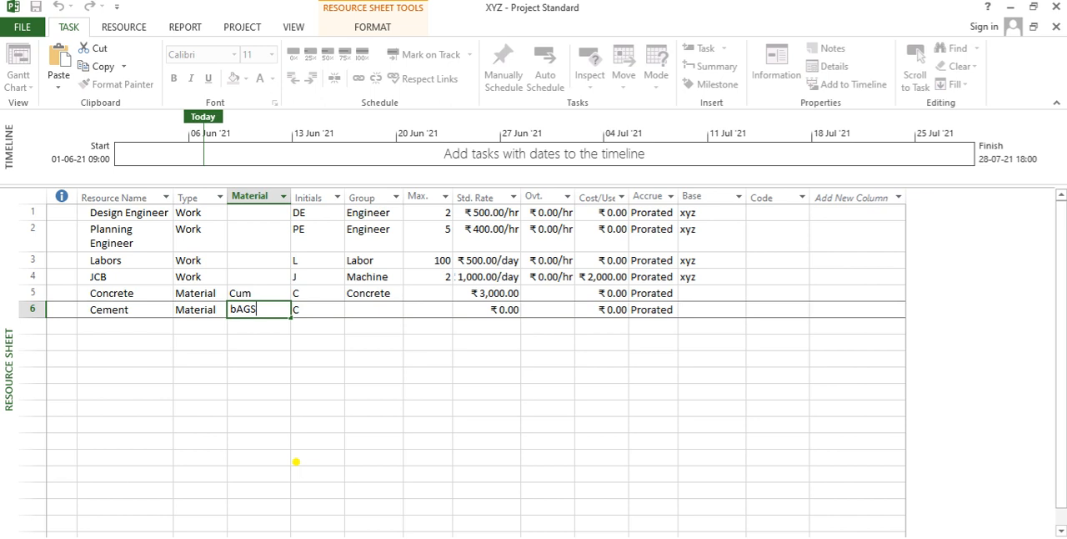
key(BackSpace)
key(BackSpace)
key(BackSpace)
text(Bags)
key(Tab)
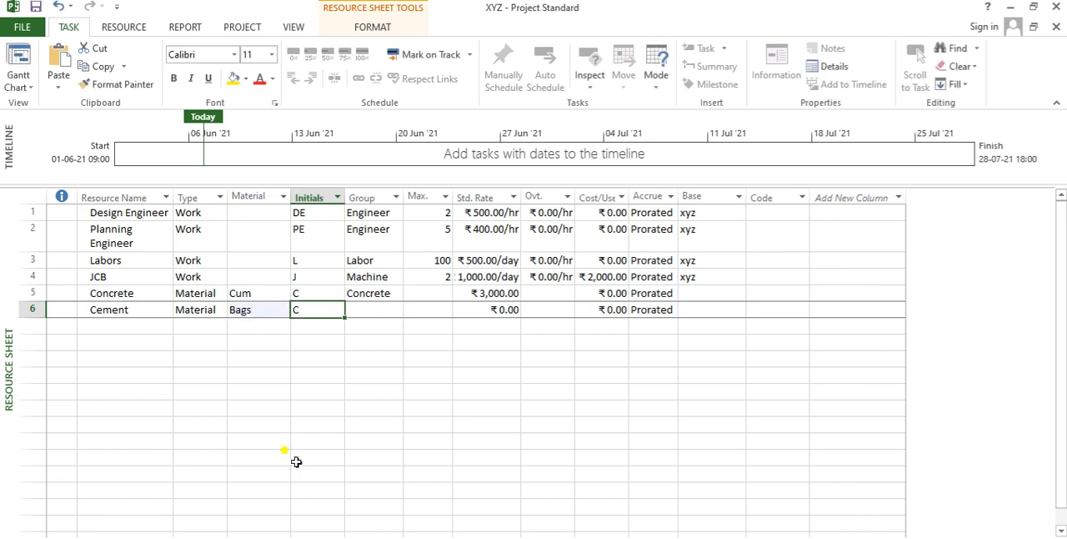
Step: Set the Cement resource's standard rate to ₹ 300
key(Tab)
key(Tab)
key(Tab)
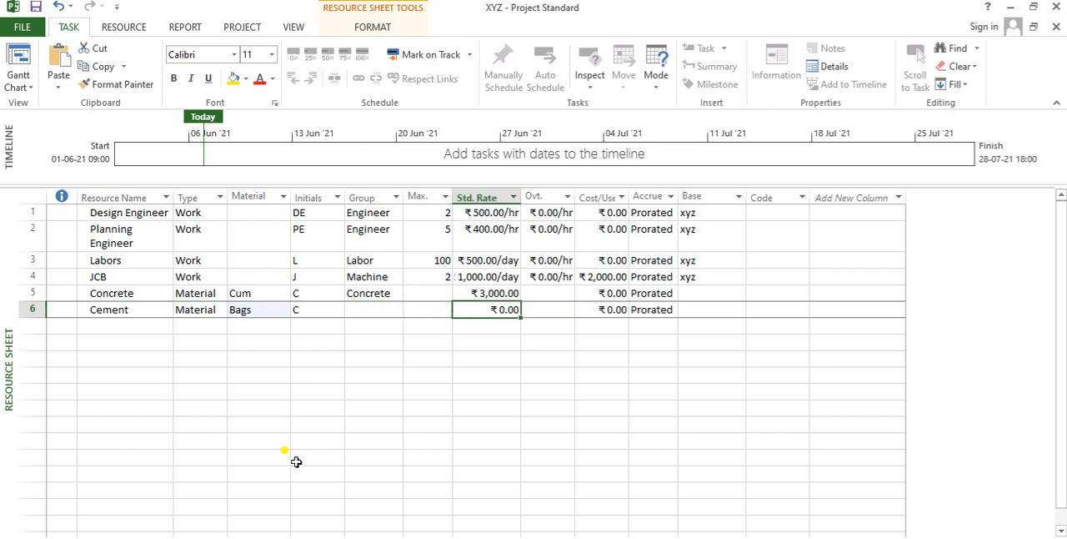
text(300)
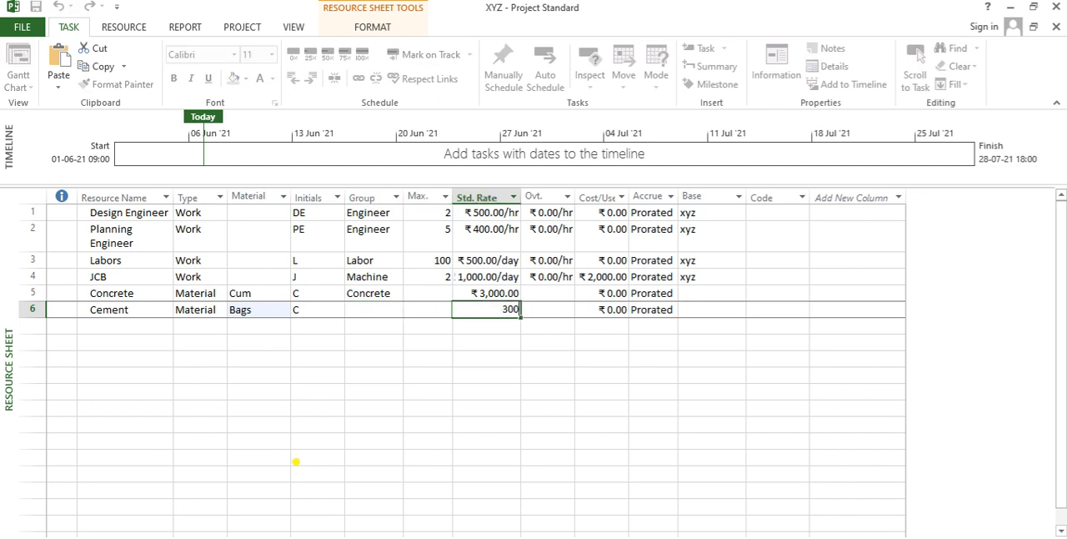
key(Return)
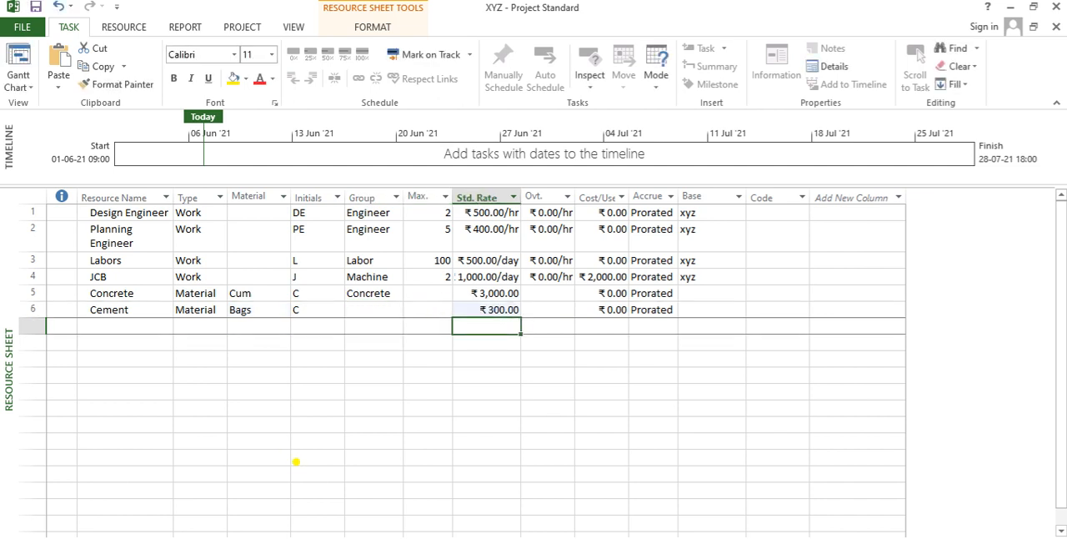
Step: Fill the group Concrete down from the Concrete resource to the Cement resource
key(Up)
key(Left)
key(Left)
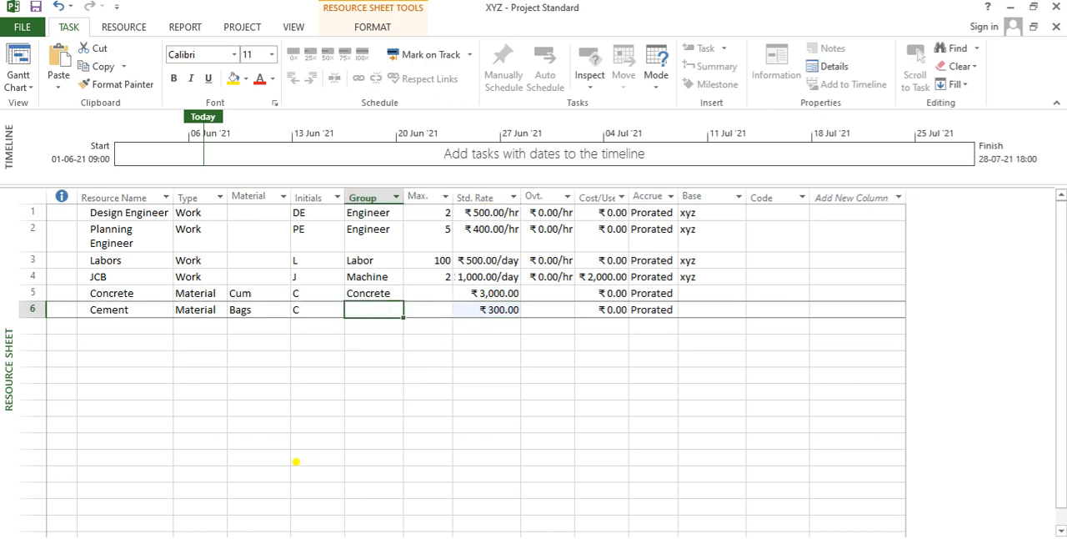
key(shift+Up)
key(ctrl+d)
key(Down)
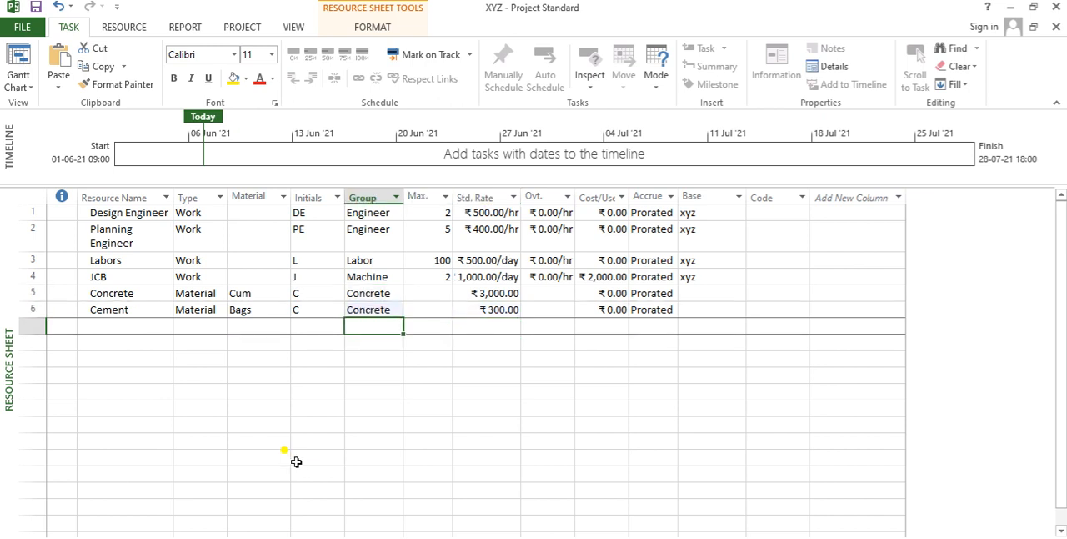
Step: Add a resource named Pipe in the empty row below Cement
key(Left)
key(Left)
key(Left)
key(Left)
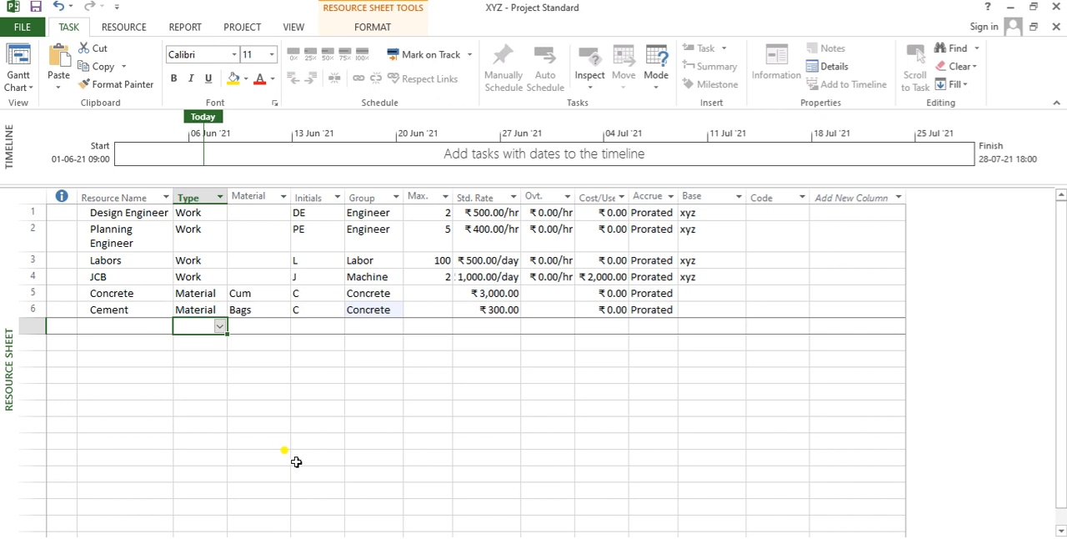
text(Ppe)
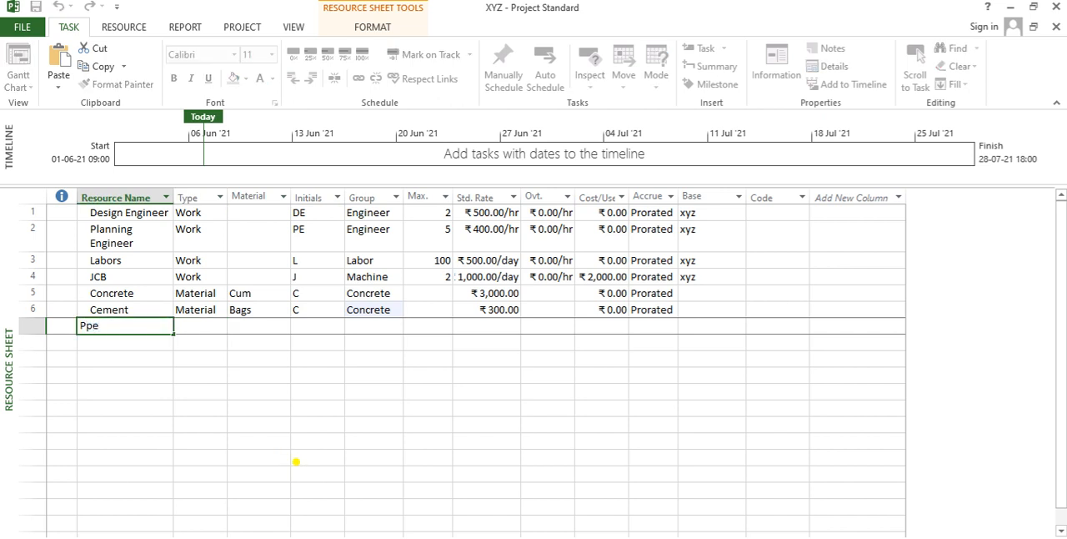
key(BackSpace)
key(BackSpace)
text(ipe)
key(Tab)
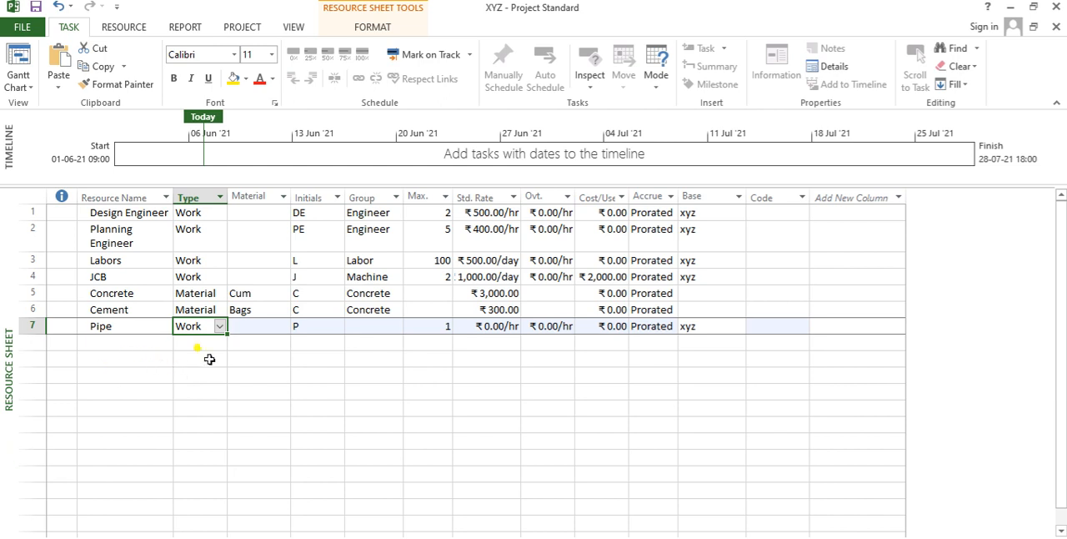
Step: Set the Pipe resource's type to Material and its material label to Rm
click(221, 327)
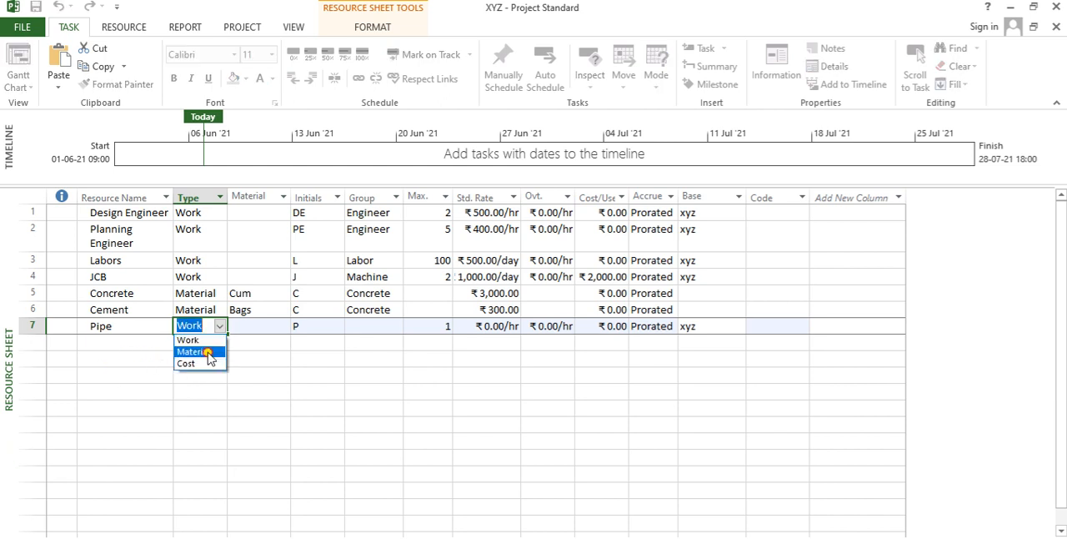
click(208, 351)
click(275, 327)
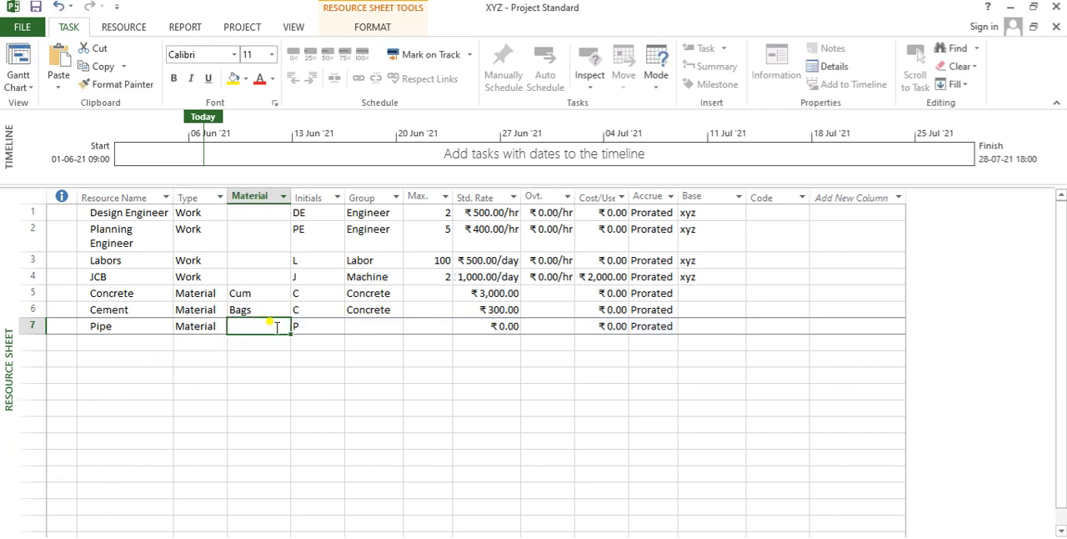
text(Rm)
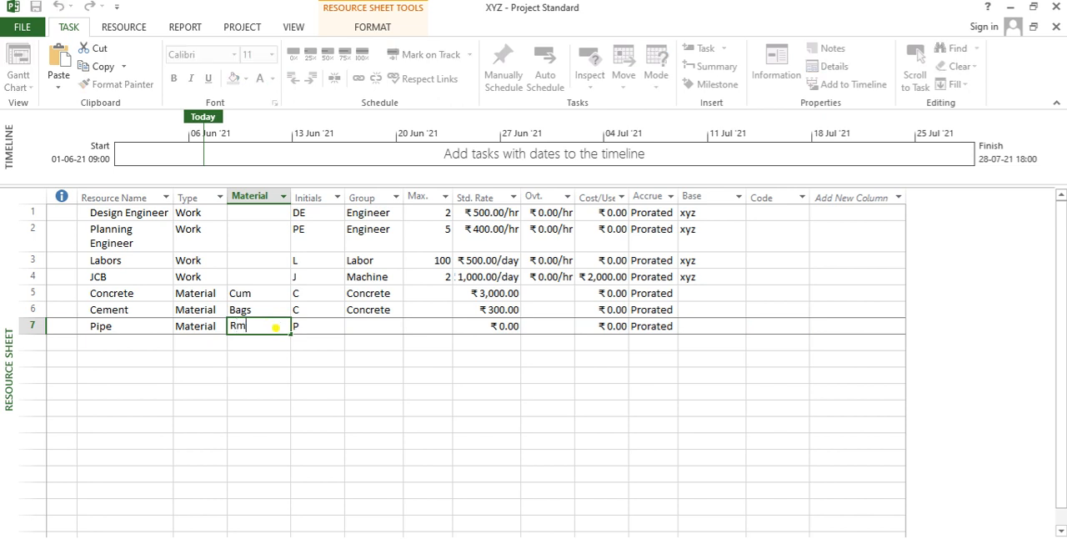
key(Tab)
key(Tab)
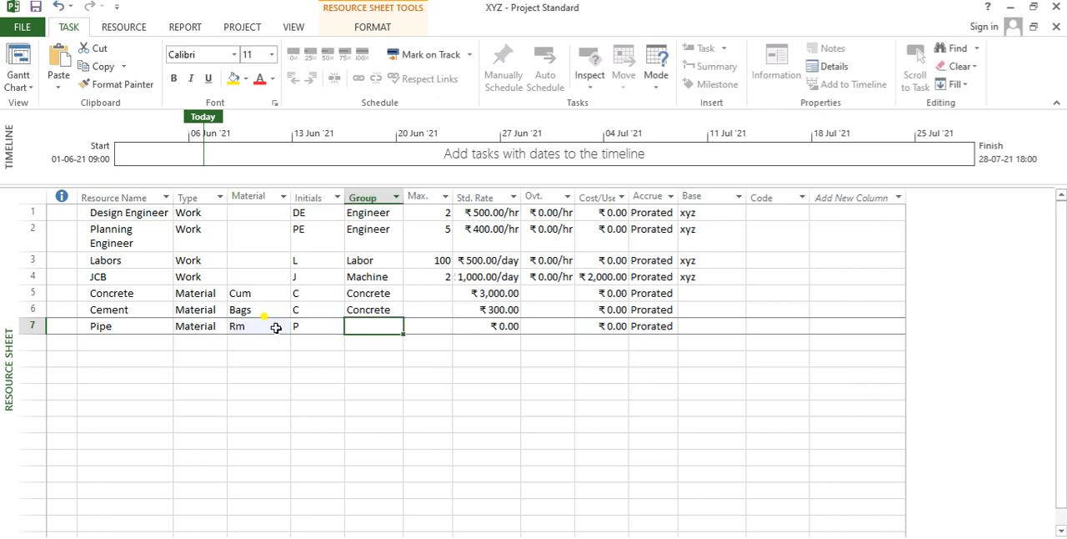
Step: Assign the Pipe resource to the group Pipeline
text(C)
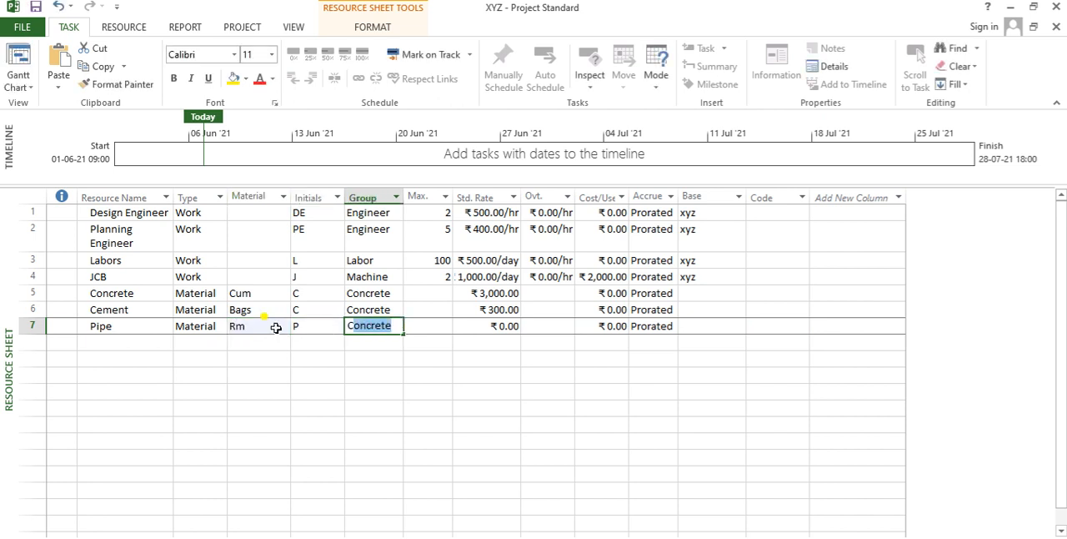
key(BackSpace)
key(BackSpace)
text(Pipeline)
key(Return)
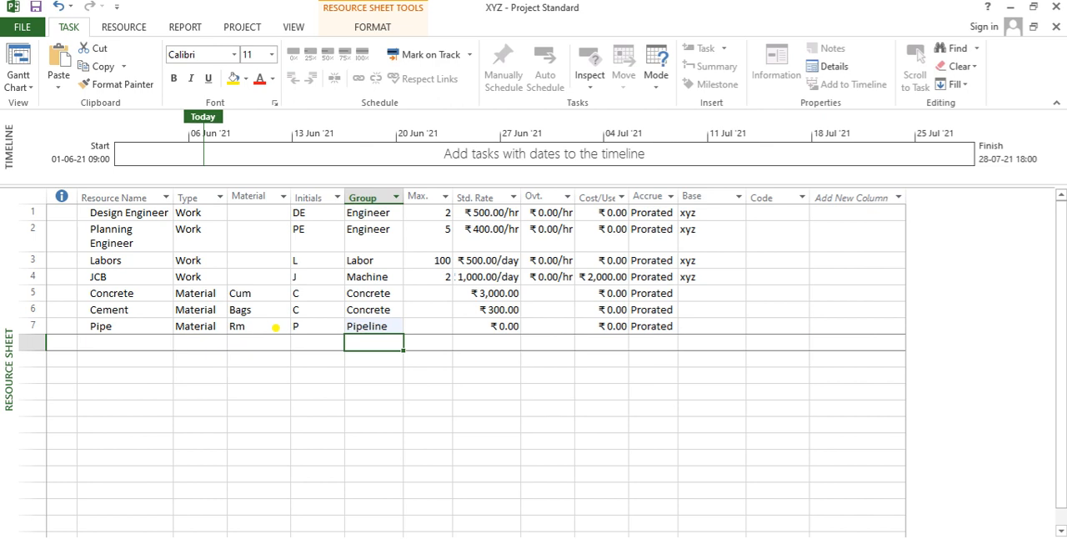
Step: Set the Pipe resource's standard rate to ₹ 150
key(Up)
key(Right)
key(Right)
text(150)
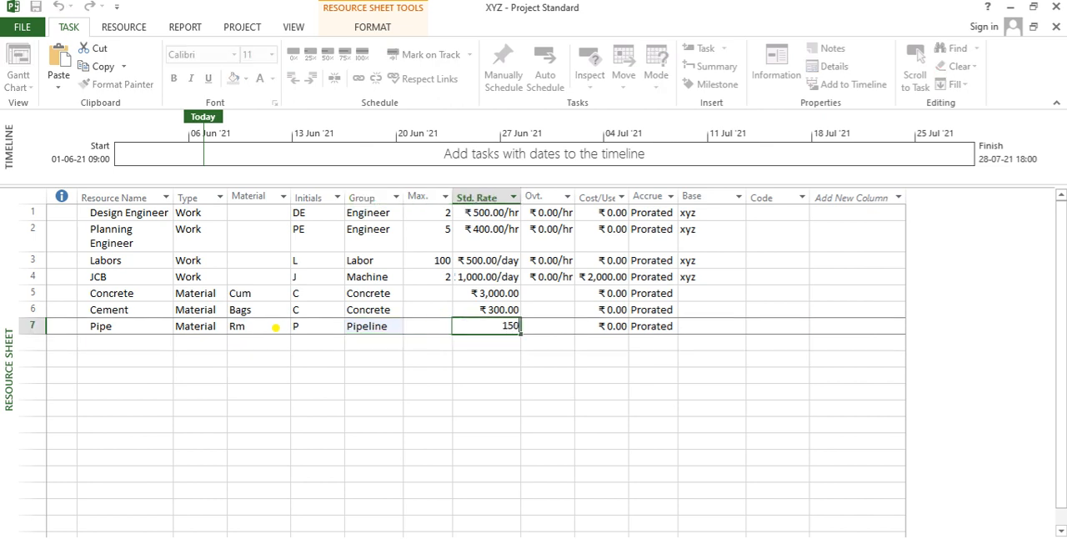
key(Return)
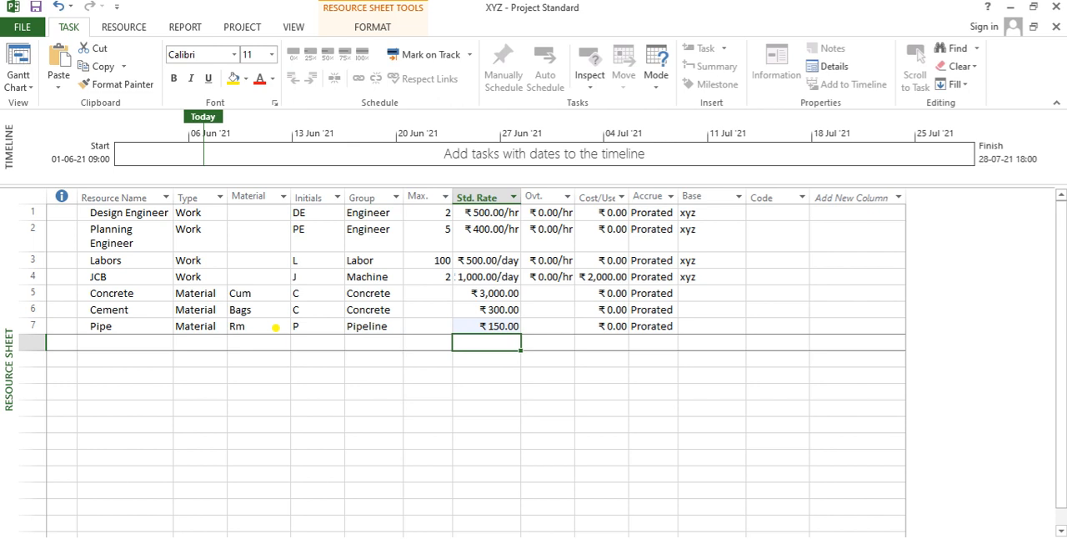
key(Up)
key(Up)
key(Up)
key(Left)
key(Left)
key(Left)
key(Left)
key(Left)
key(Left)
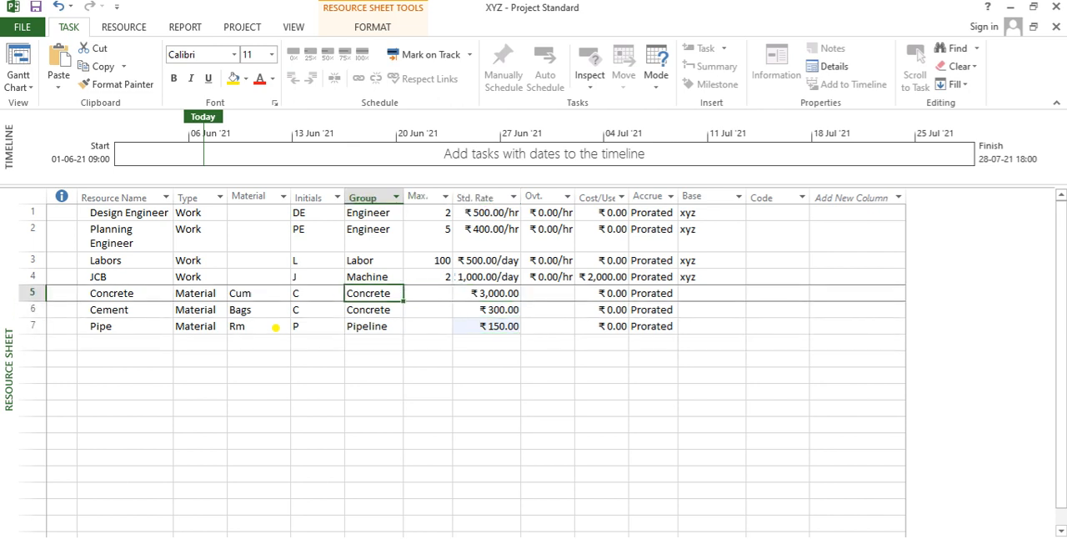
key(Down)
key(Down)
key(Down)
key(Right)
key(Right)
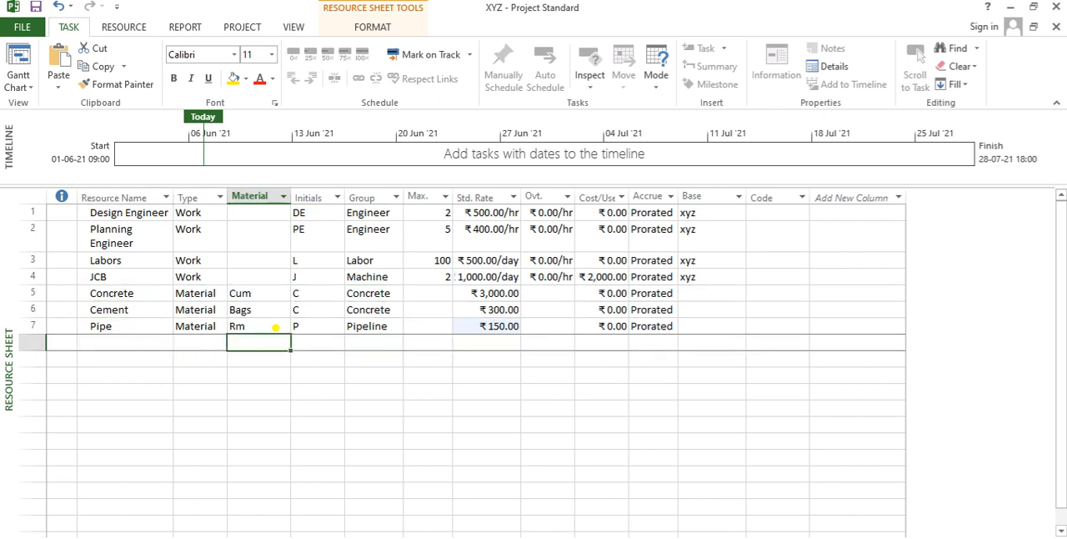
key(Right)
key(Right)
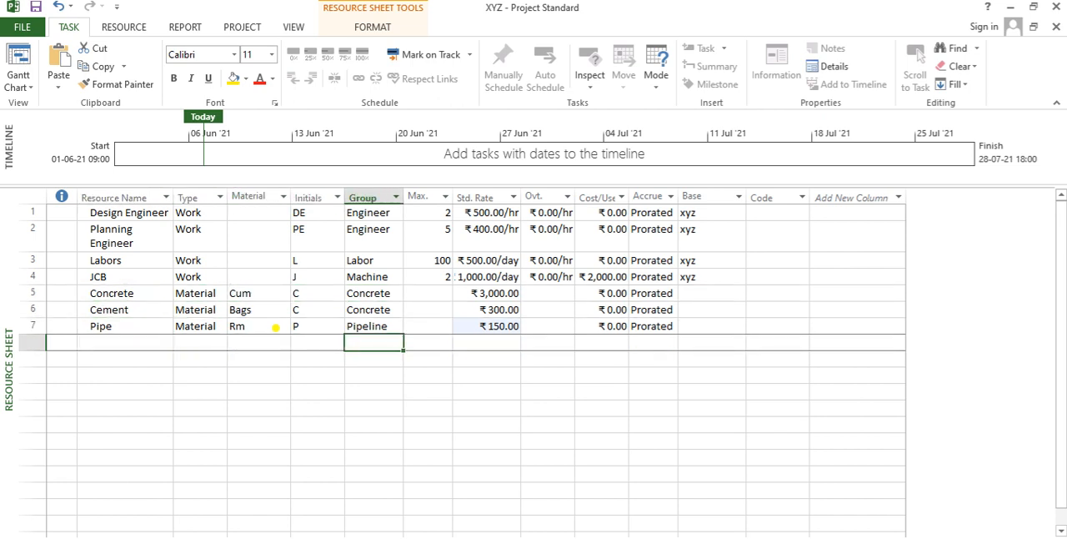
Step: Switch to the Gantt Chart view and open the resource assignments in Task C's task information
click(30, 87)
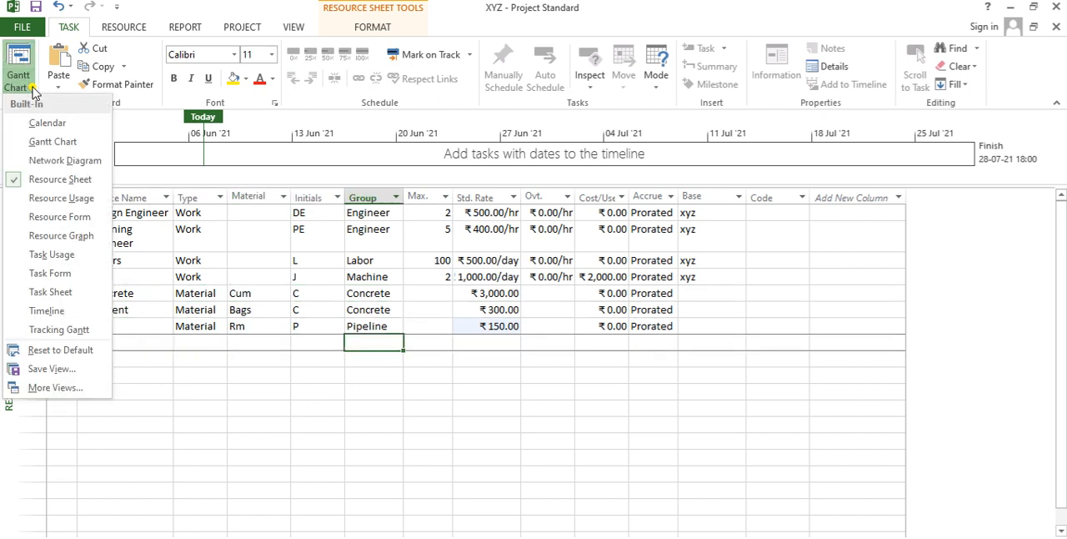
click(53, 140)
click(181, 291)
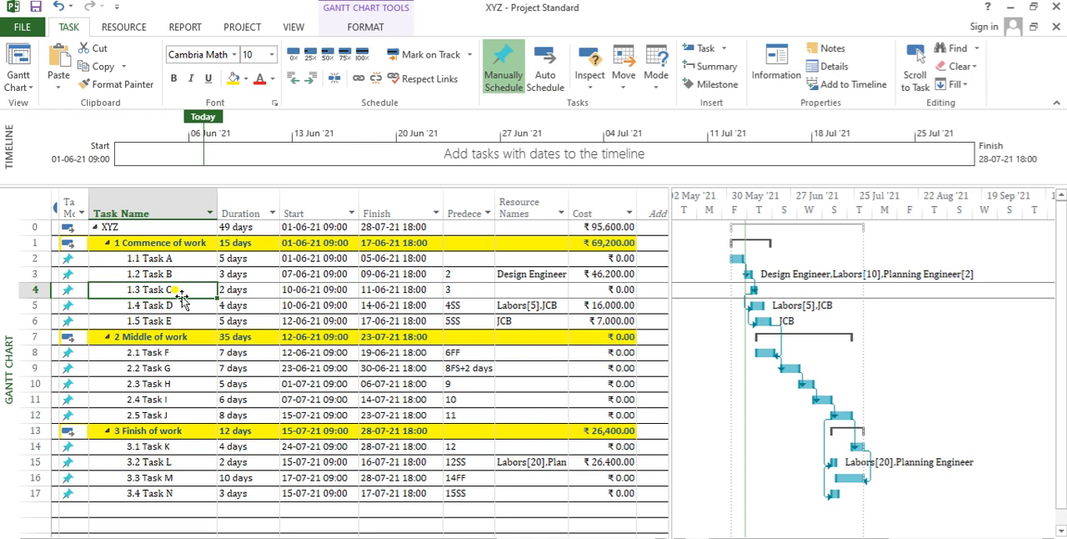
double_click(246, 289)
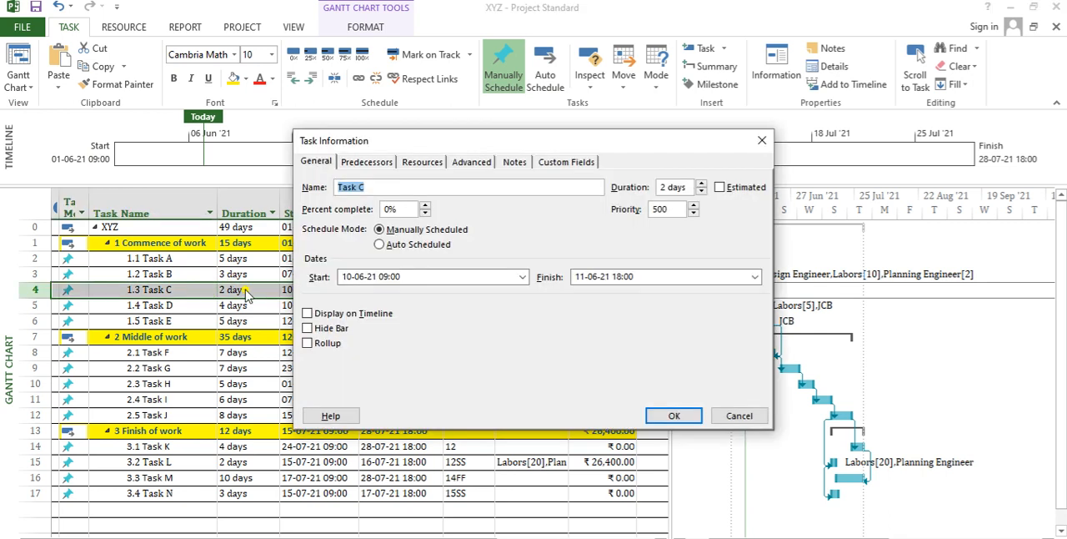
click(431, 166)
click(423, 232)
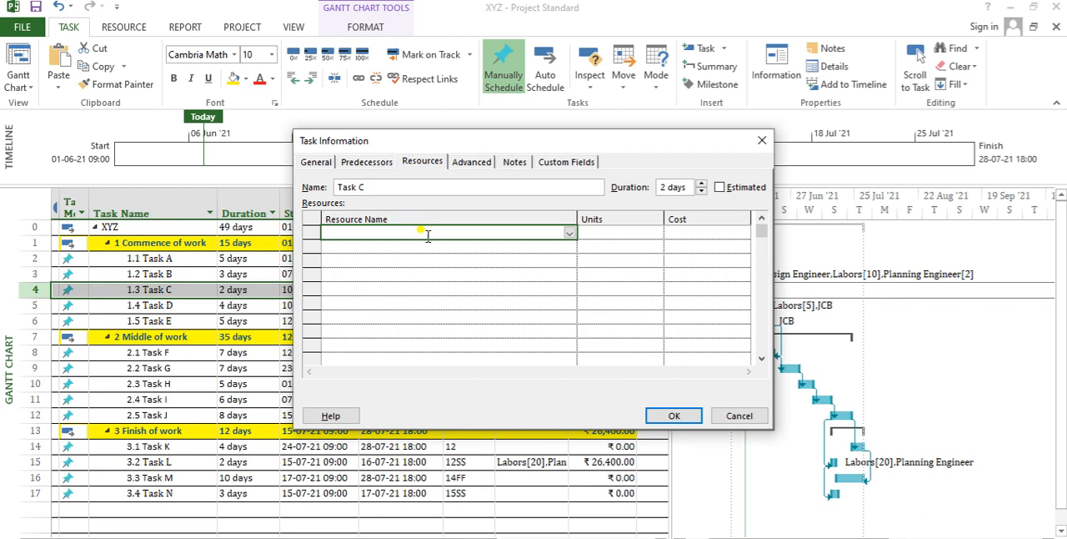
Step: Assign the Design Engineer and JCB resources to Task C
click(571, 233)
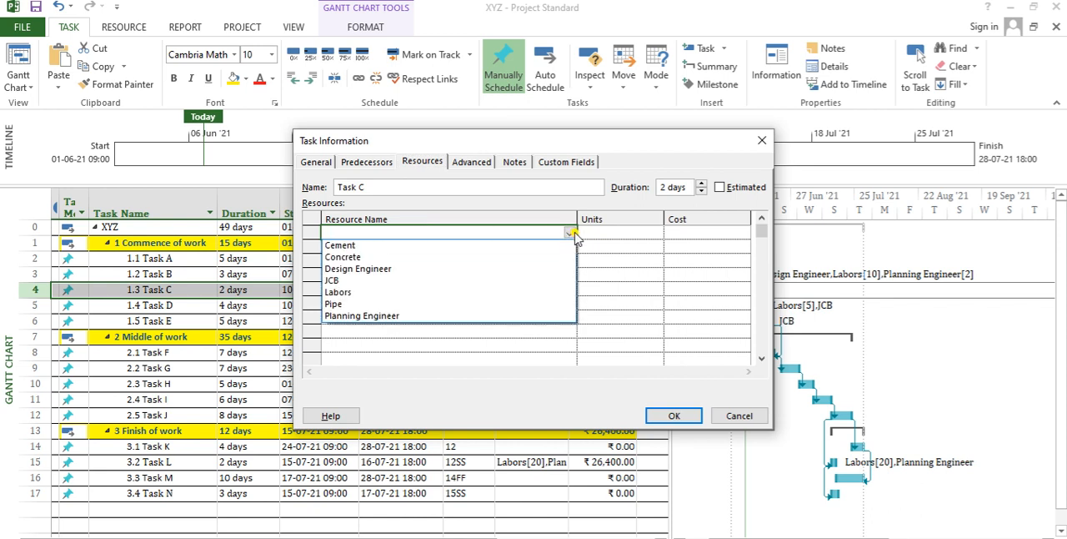
click(574, 238)
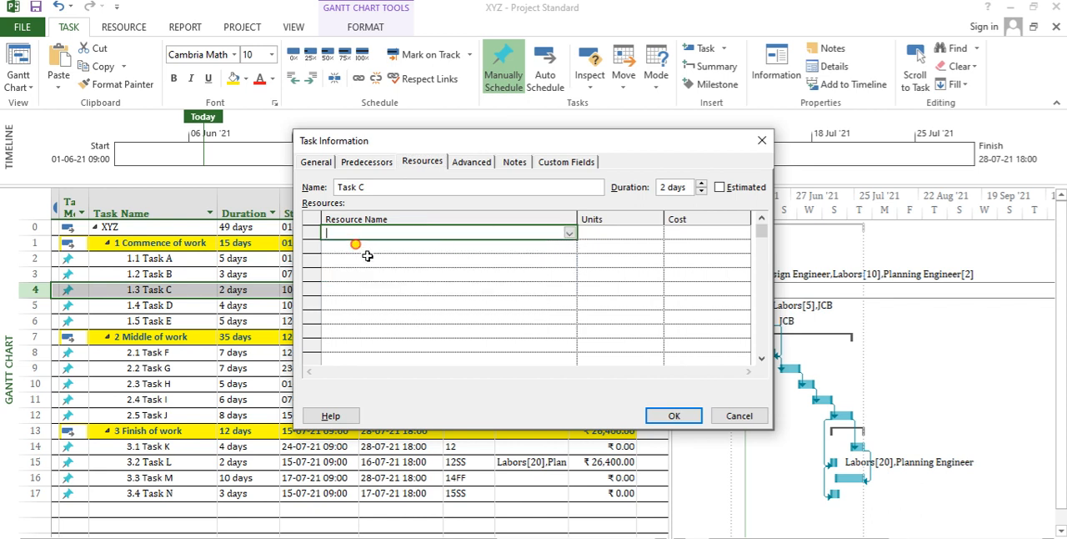
click(569, 235)
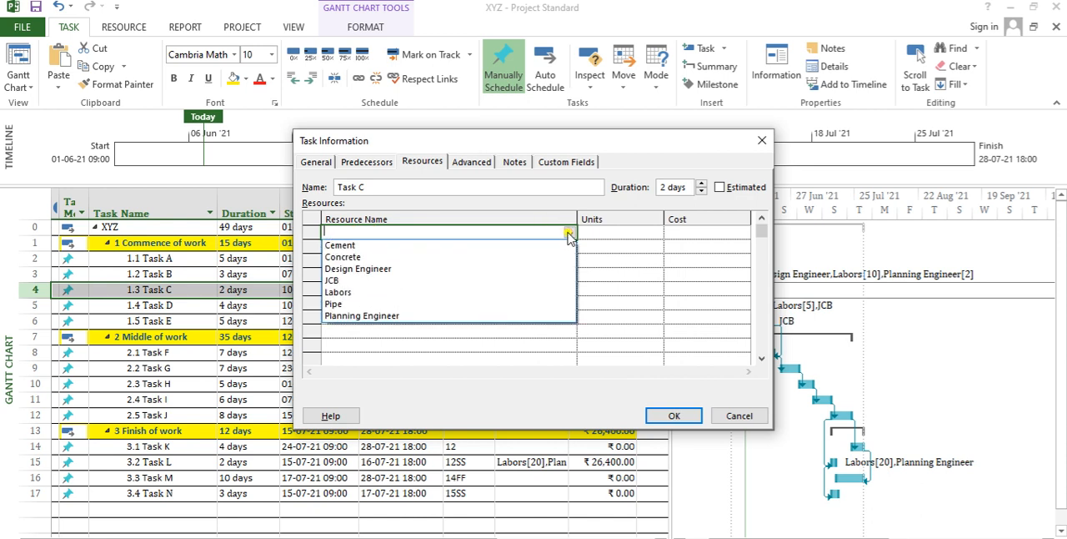
click(409, 268)
click(534, 248)
click(569, 247)
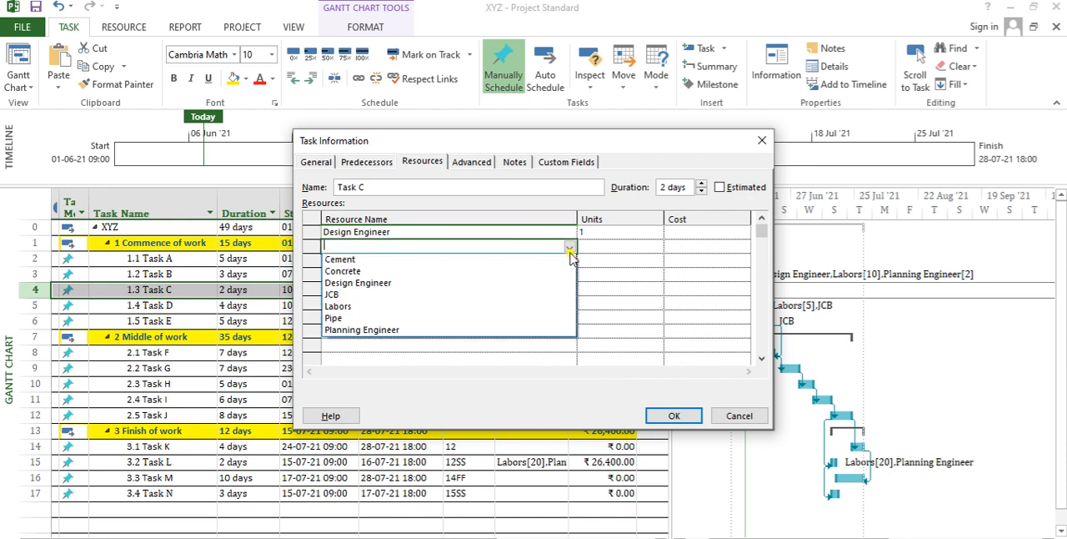
click(508, 302)
Step: Add Labors and Cement to Task C's resources in the two rows below JCB
click(553, 248)
click(565, 260)
click(570, 261)
click(540, 320)
click(558, 264)
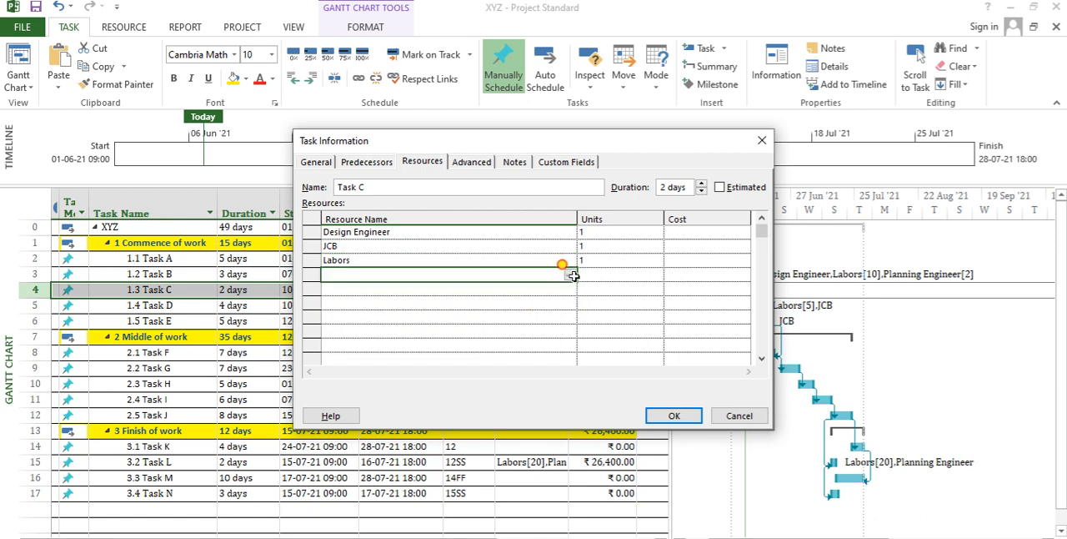
click(572, 275)
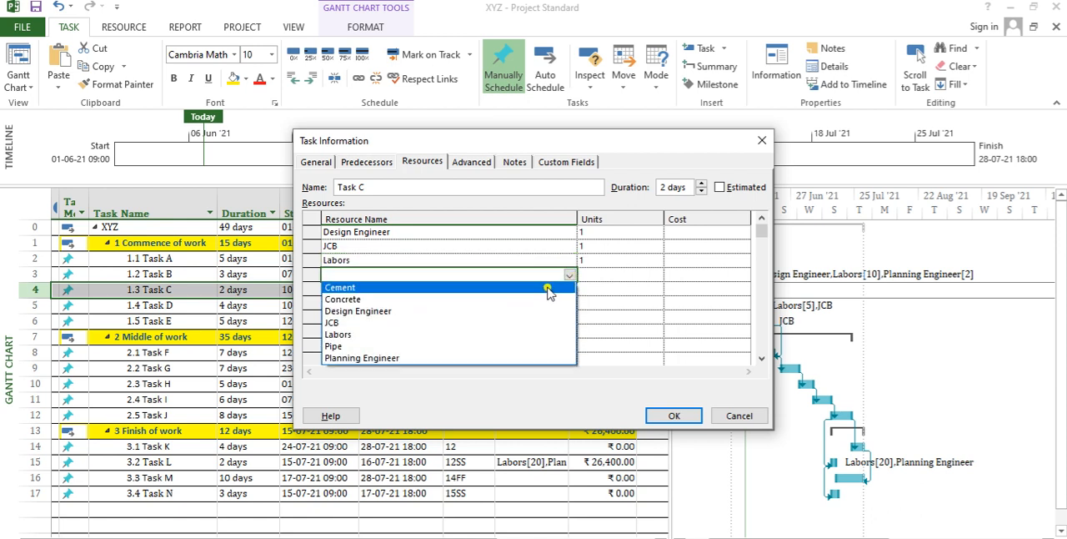
click(547, 287)
click(570, 275)
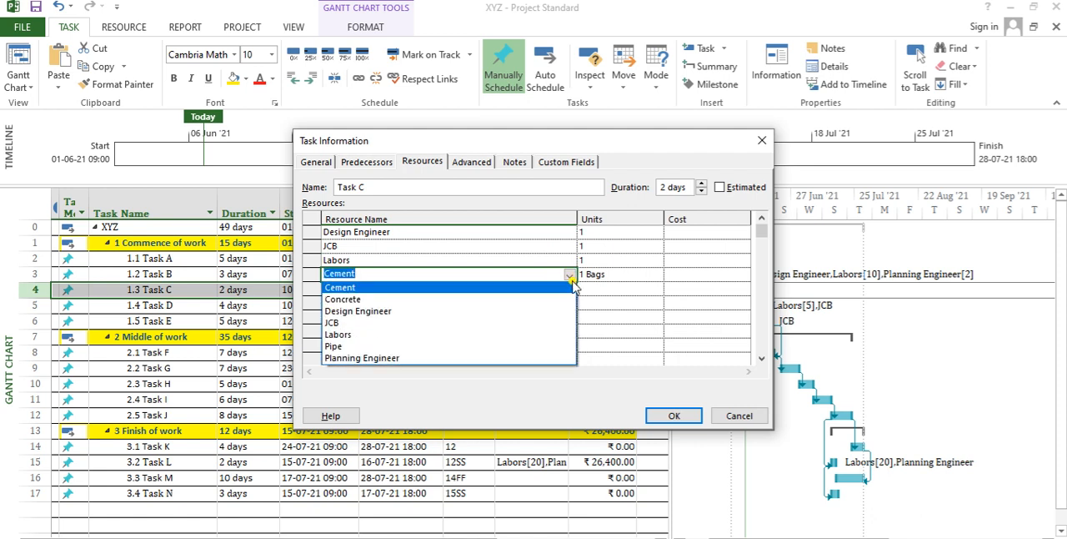
click(547, 345)
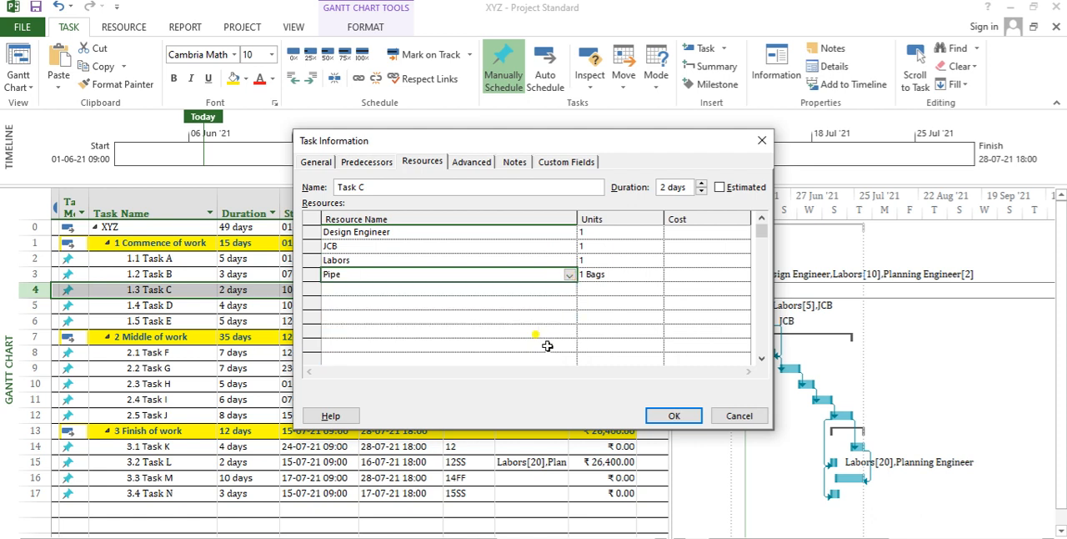
click(522, 291)
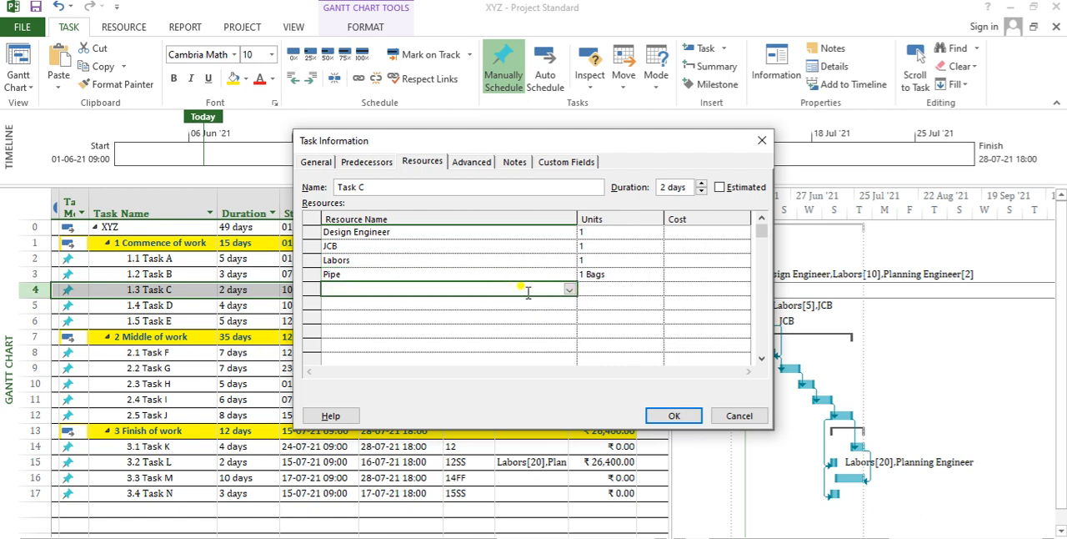
click(551, 274)
click(568, 275)
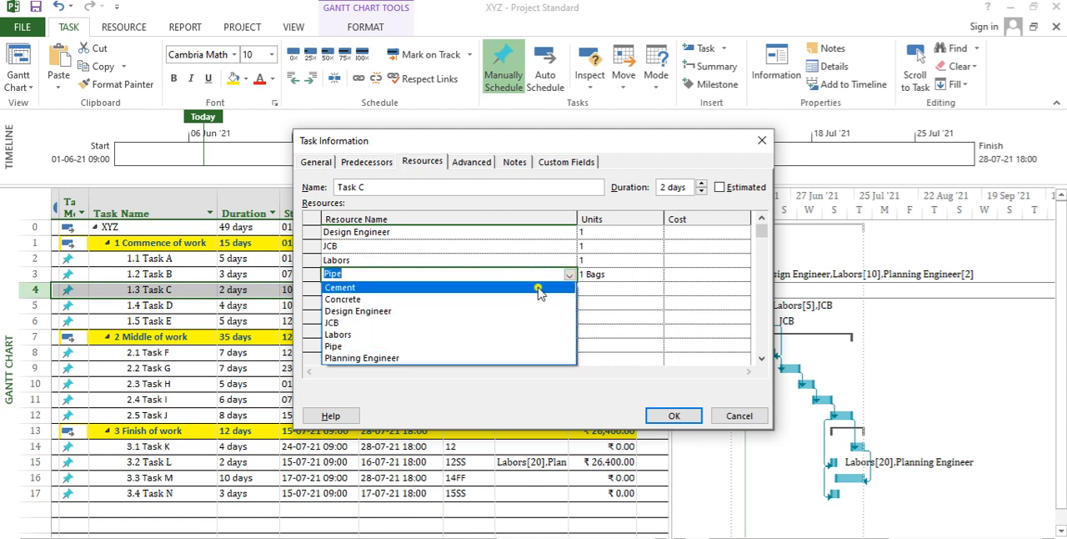
click(538, 287)
Step: Add Pipe to Task C's resources in the row below Cement
click(572, 296)
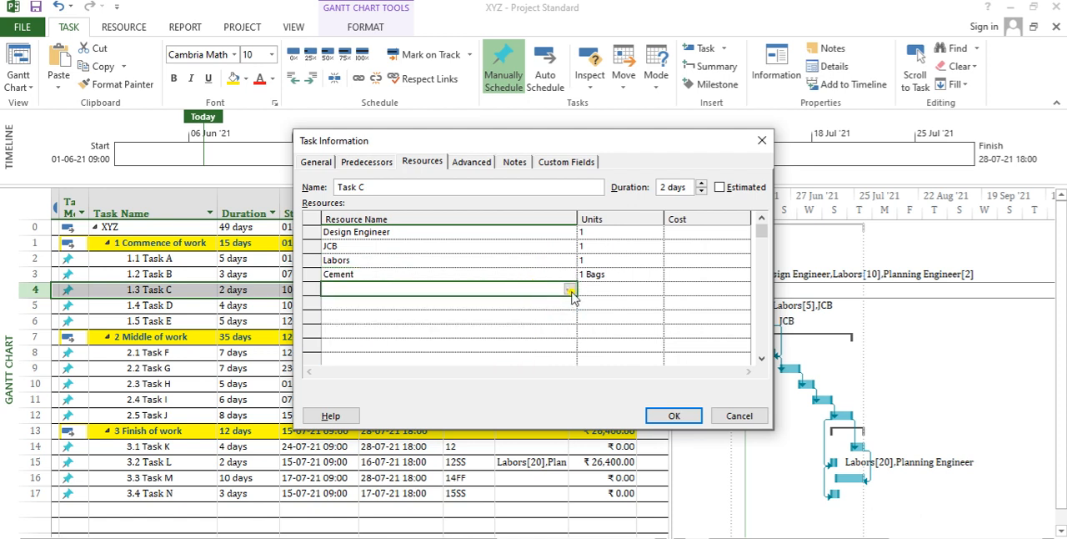
click(572, 296)
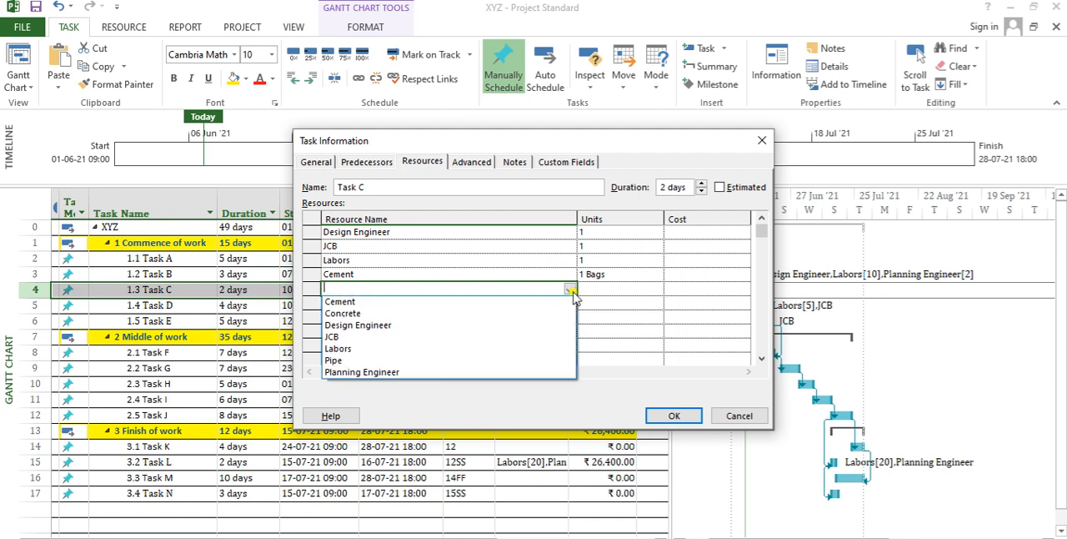
click(509, 360)
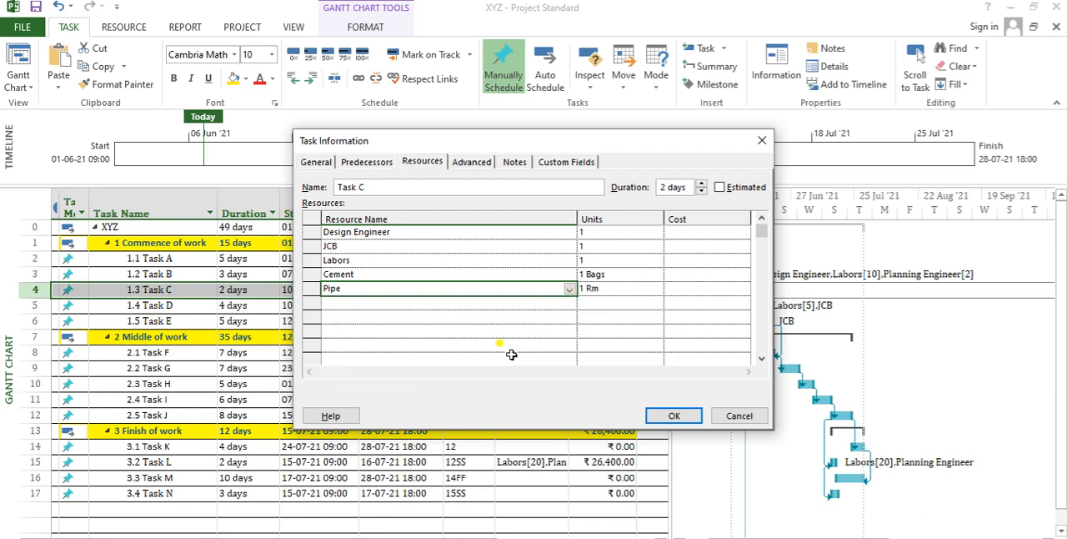
Step: Set Task C's assignment units to 5 for Labors, 10 for Cement and 50 for Pipe, and apply the task information
click(599, 232)
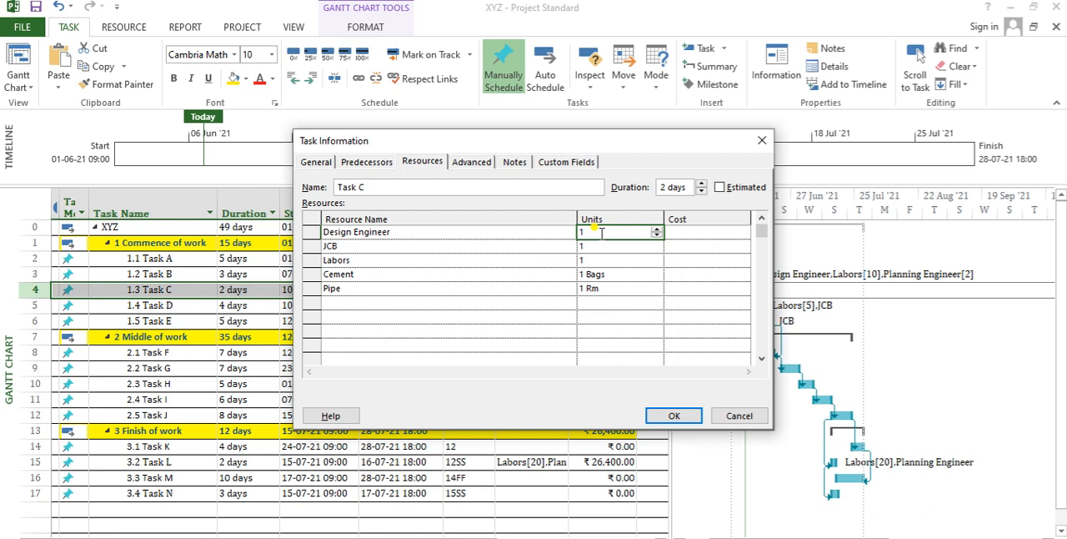
key(Down)
key(Down)
text(5)
key(Down)
text(10)
key(Down)
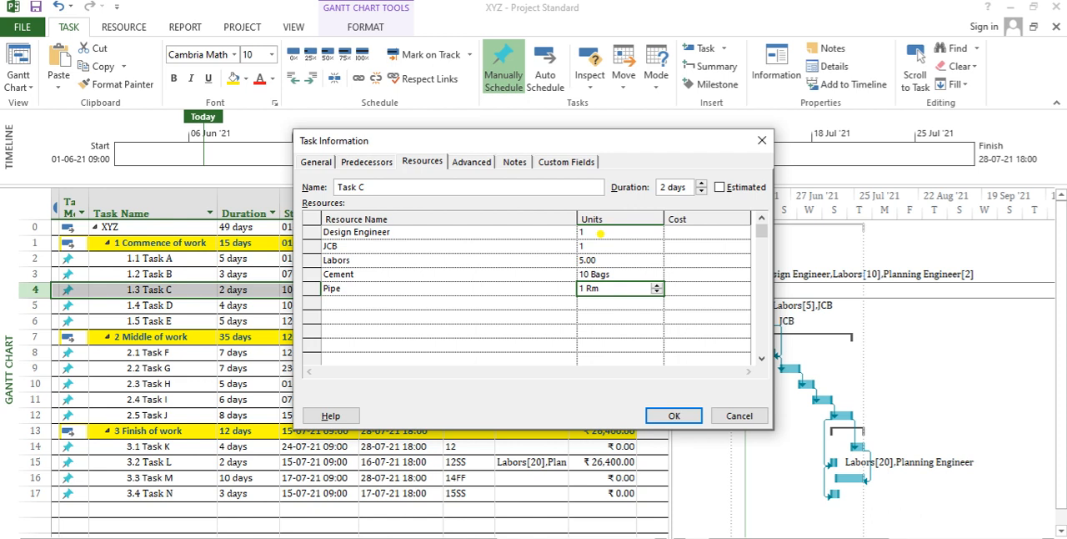
text(50)
key(Down)
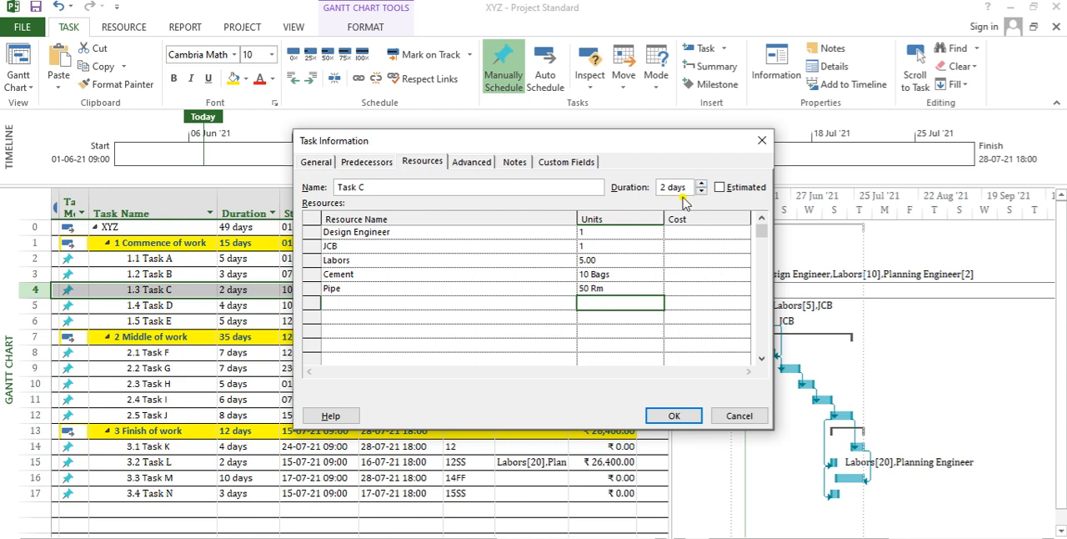
click(674, 418)
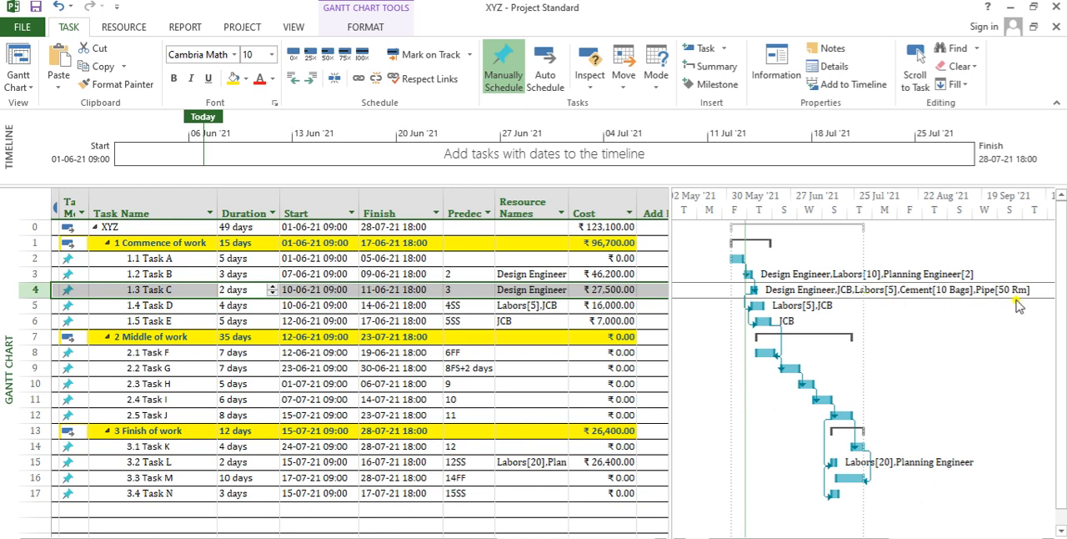
Step: Check Task C's cost against the resource rates in the Resource Sheet, and return to the Gantt Chart view
click(607, 290)
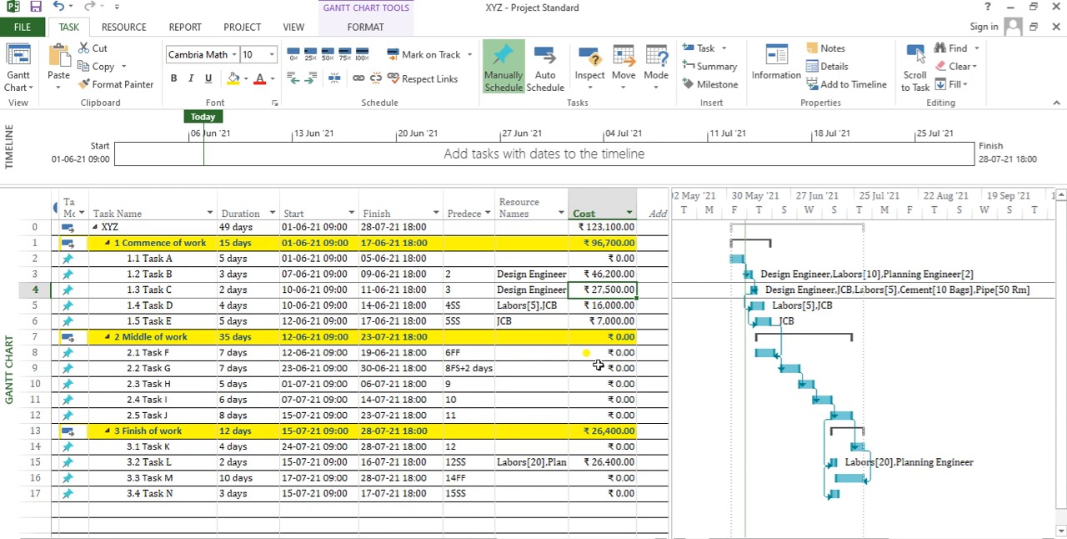
key(Left)
key(Left)
key(Left)
key(Left)
key(Left)
key(Left)
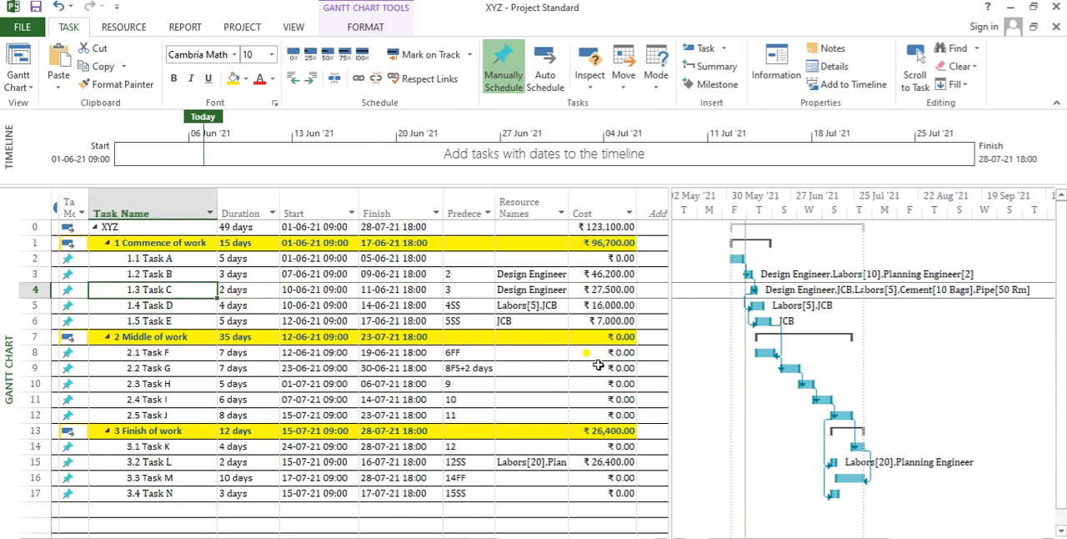
click(24, 83)
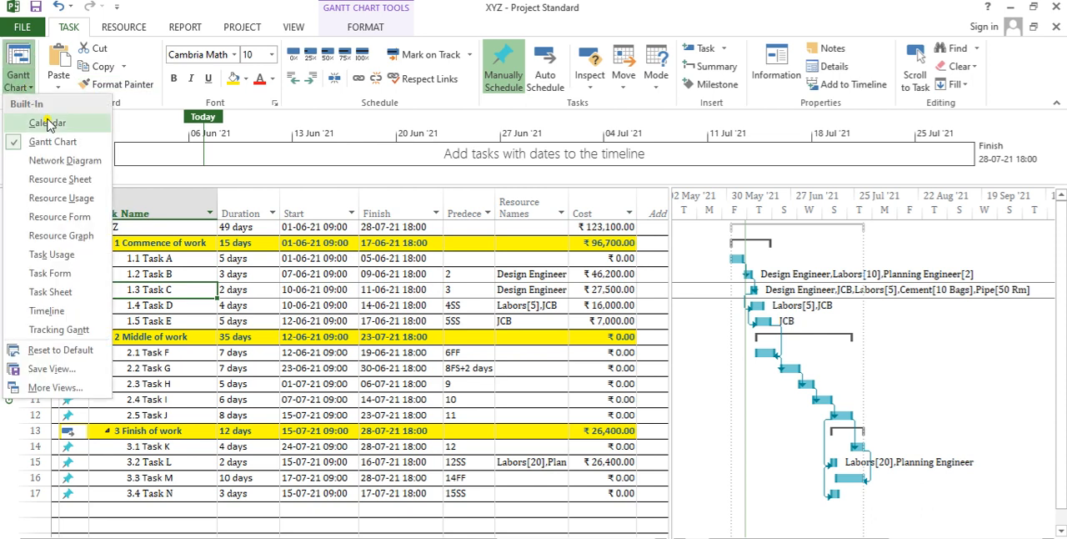
click(62, 179)
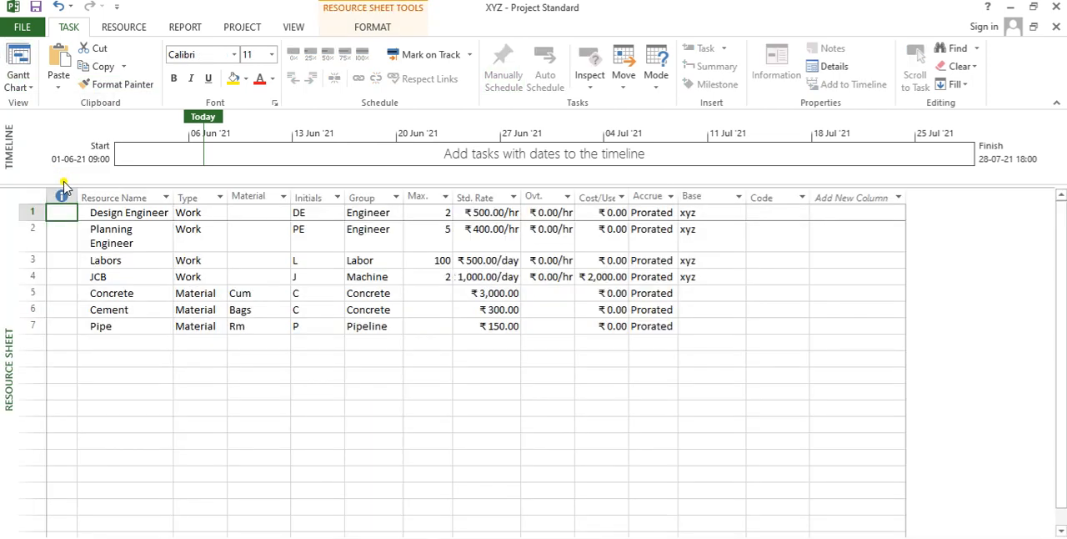
key(Down)
key(Down)
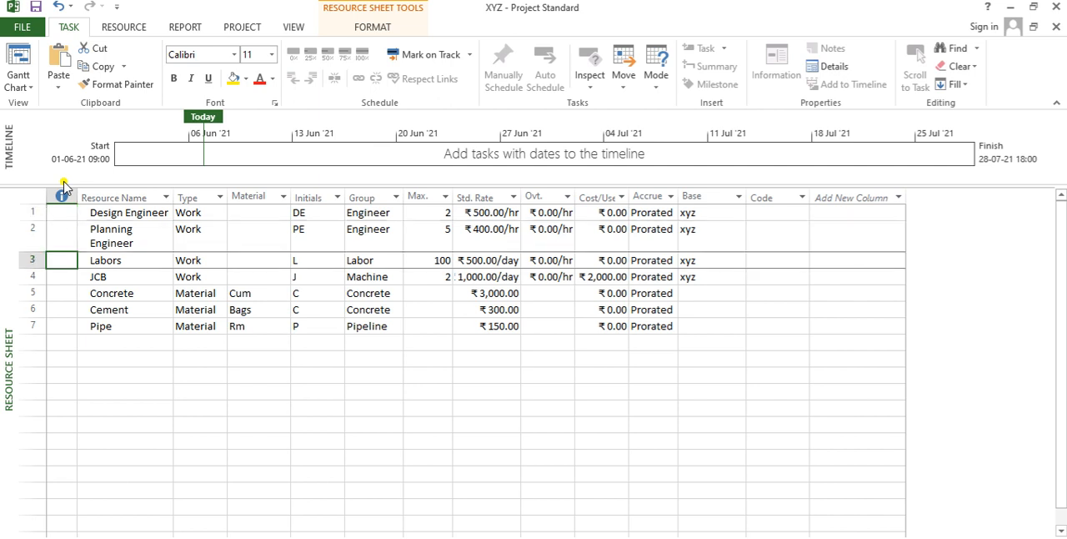
click(24, 84)
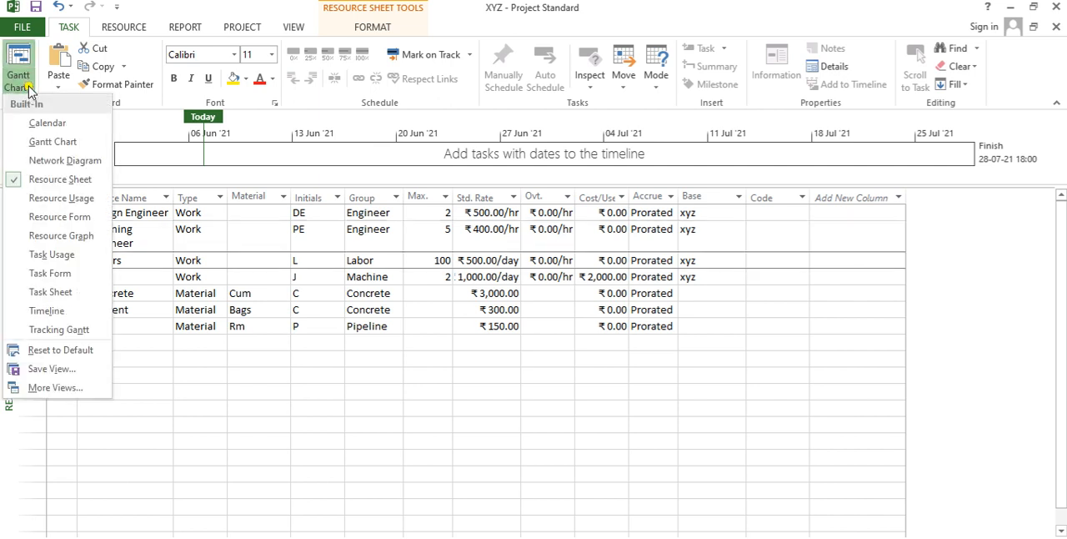
click(64, 142)
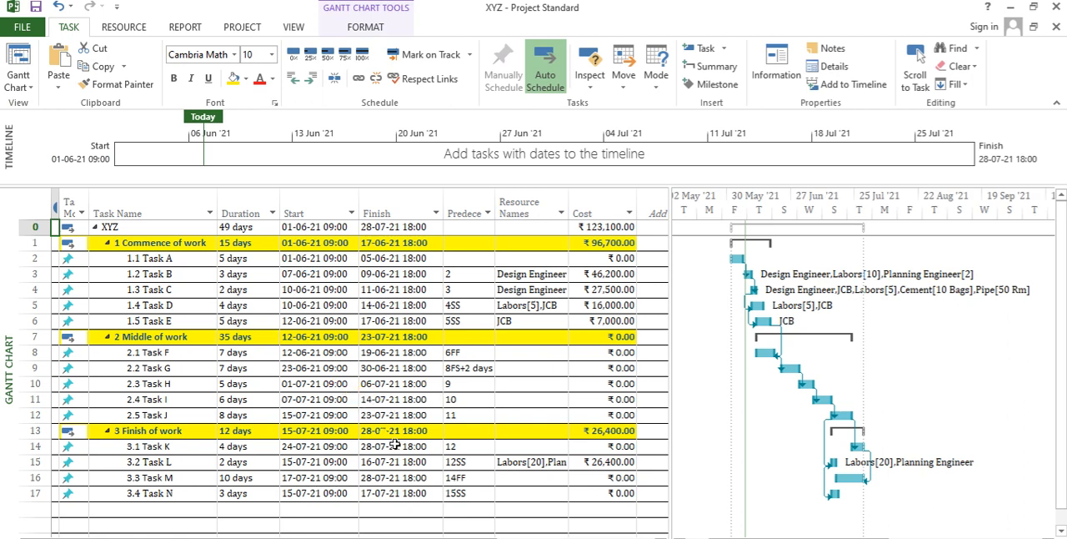
Step: Assign the Design Engineer and Labors resources to Task H
double_click(390, 383)
click(442, 228)
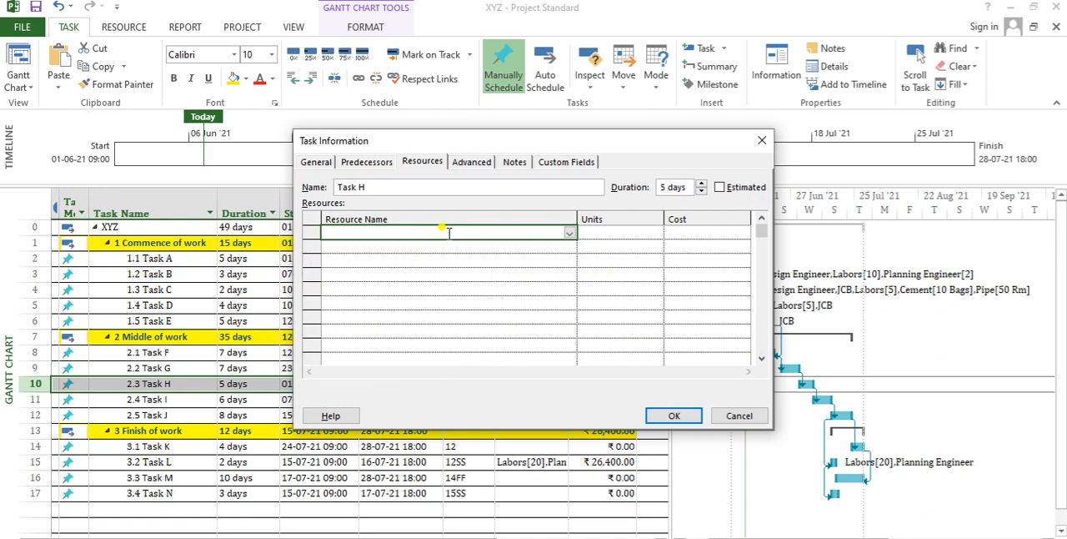
click(570, 233)
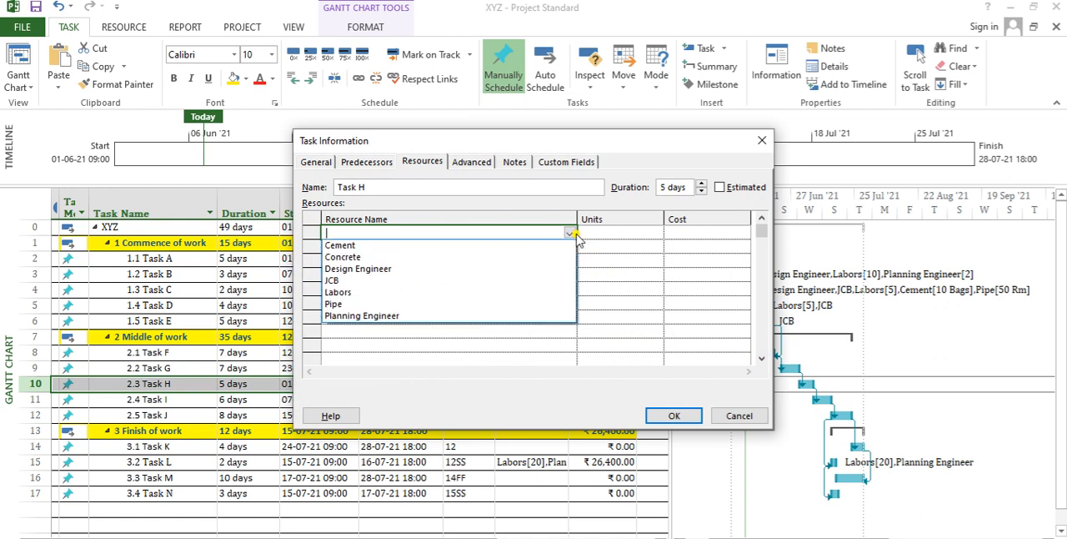
click(495, 269)
click(568, 247)
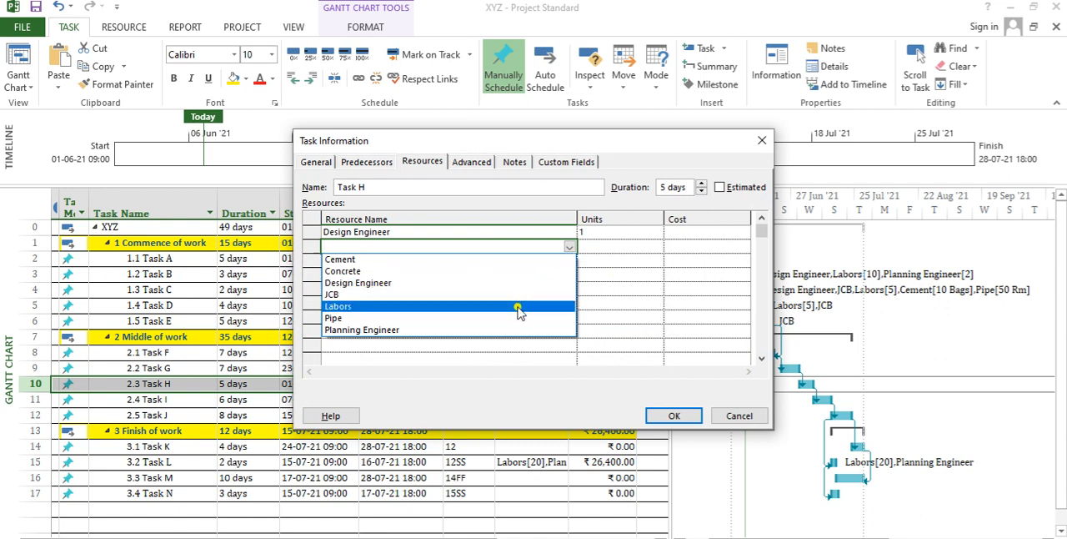
click(518, 307)
Step: Add Pipe and Concrete to Task H's resources in the two rows below Labors
click(565, 260)
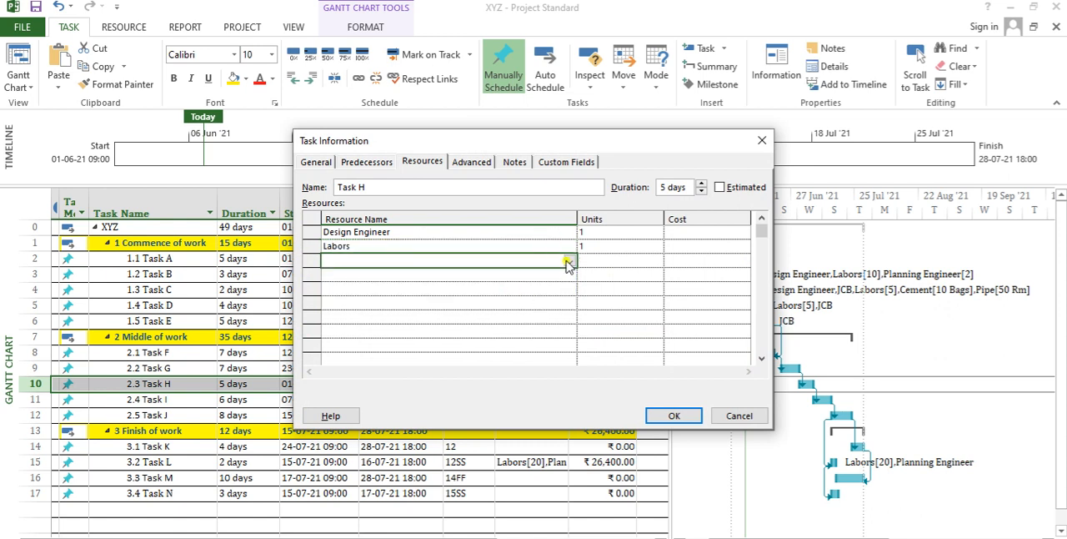
click(570, 262)
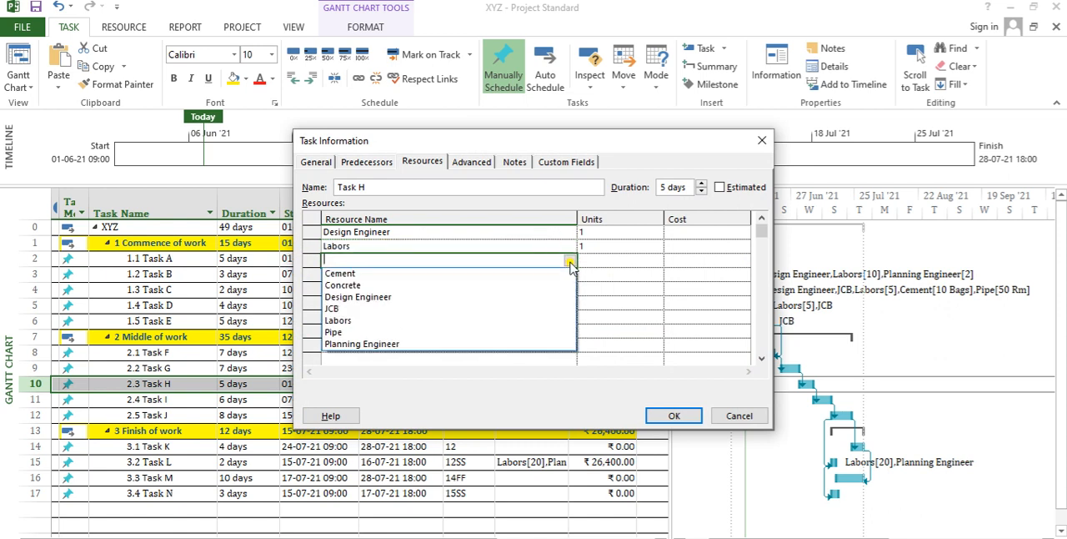
click(507, 332)
click(557, 275)
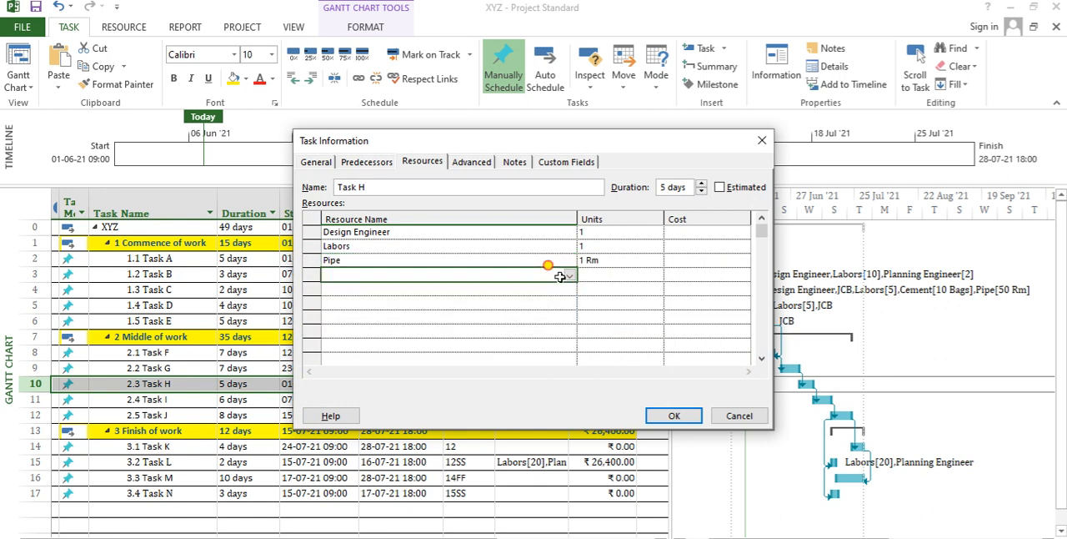
click(569, 275)
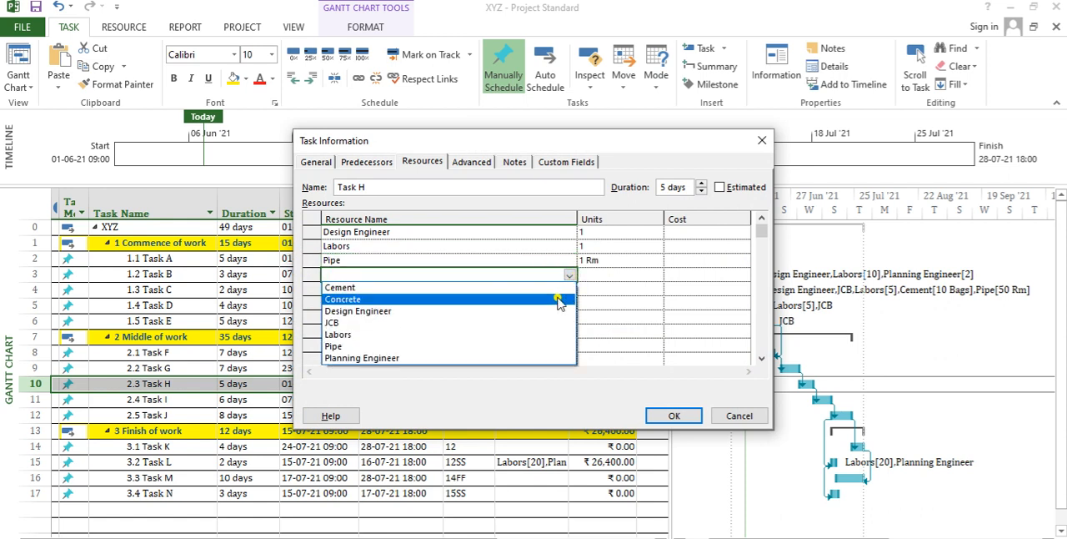
click(512, 300)
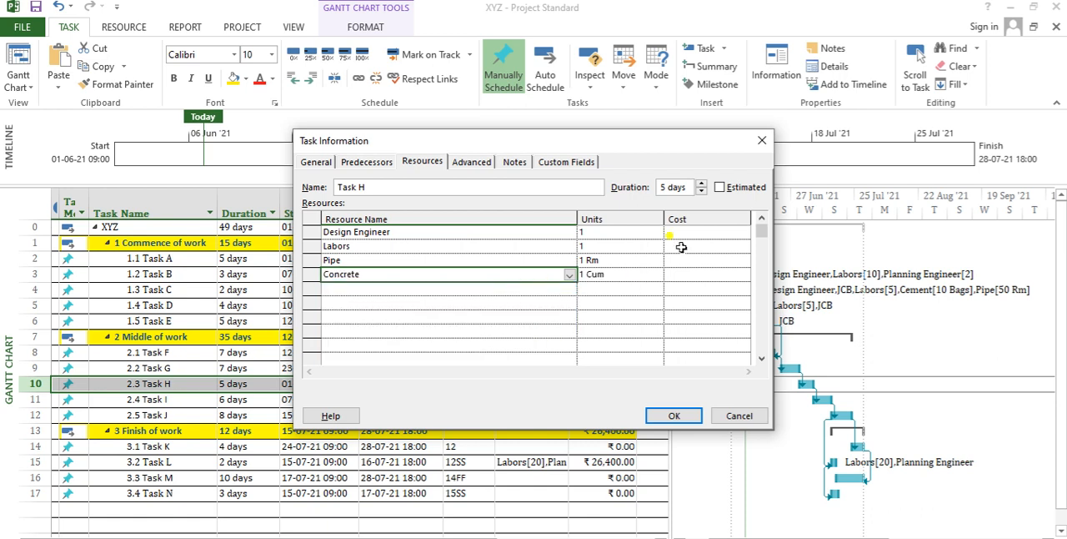
Step: Set Task H's assignment units to 3 for Labors, 200 for Pipe and 5 for Concrete, and apply the task information
click(598, 233)
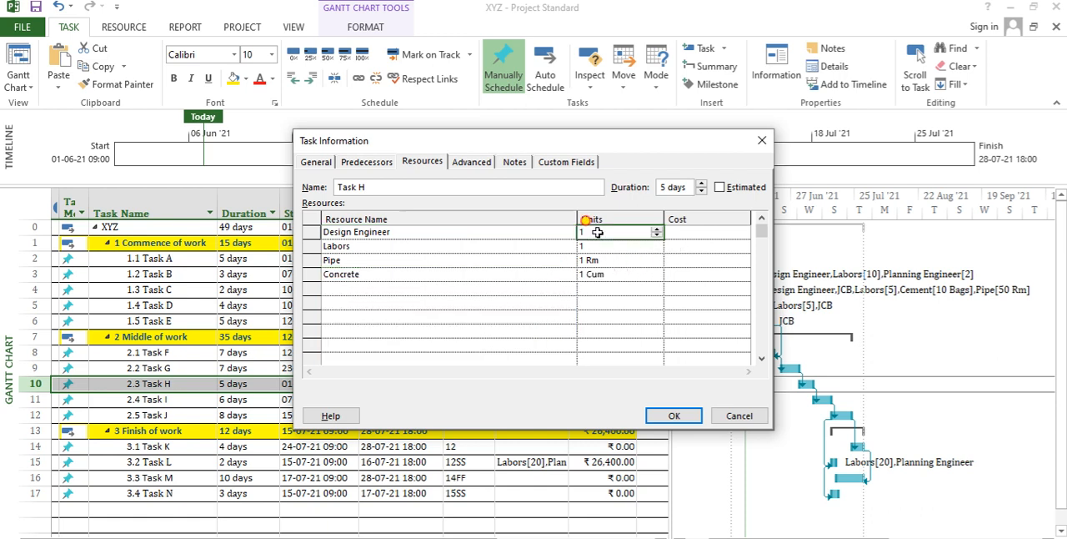
key(Return)
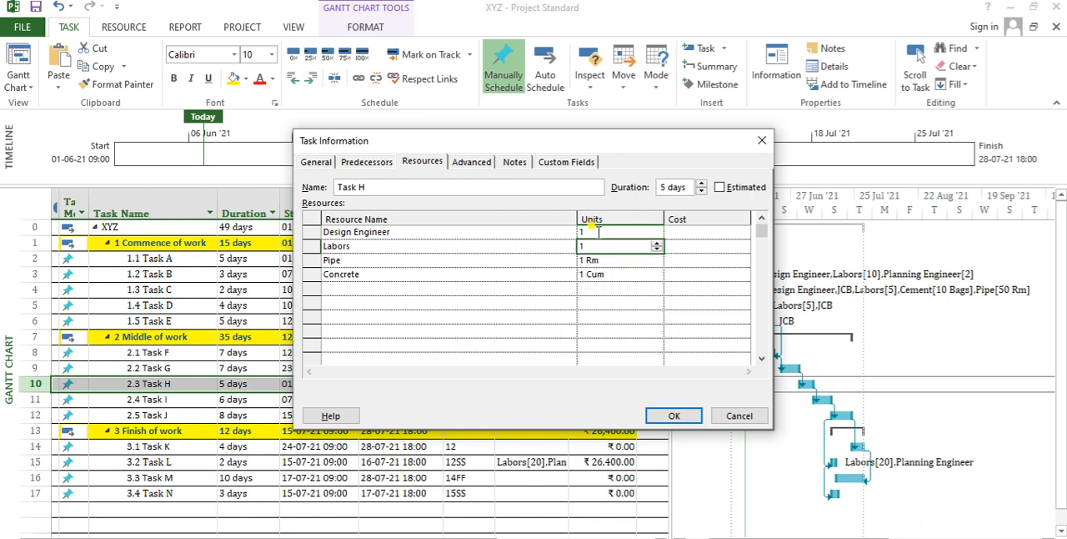
text(3)
key(Return)
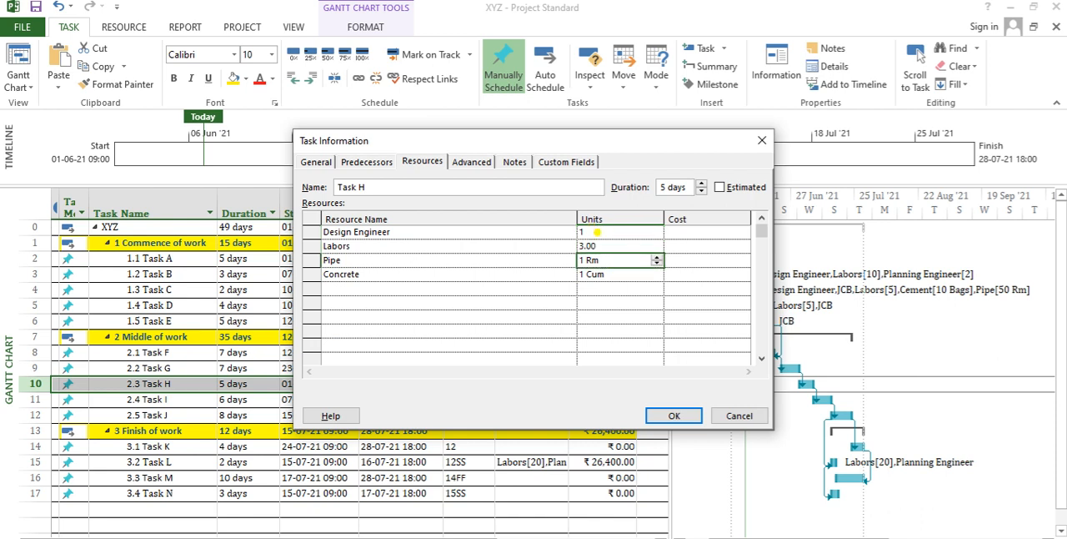
text(200)
key(Return)
text(5)
key(Return)
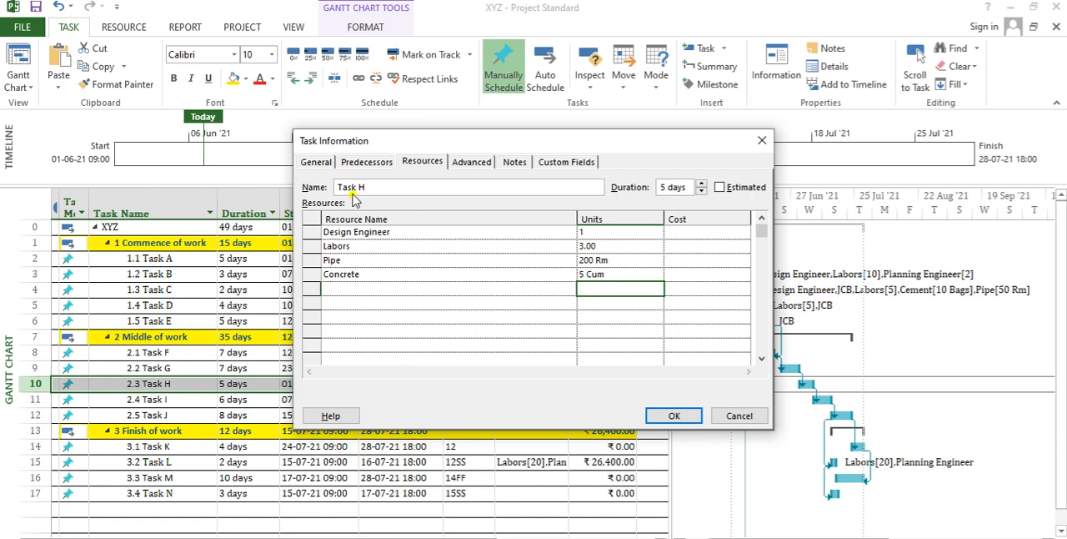
click(675, 417)
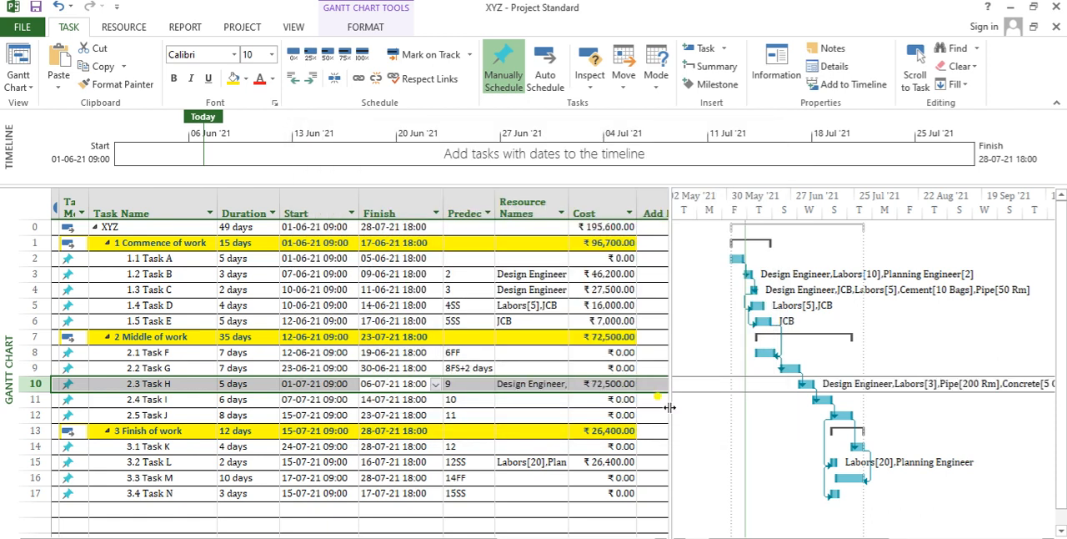
Step: Examine Task H's cost and compare it with the costs of the Commence of work and Middle of work summary tasks
click(588, 384)
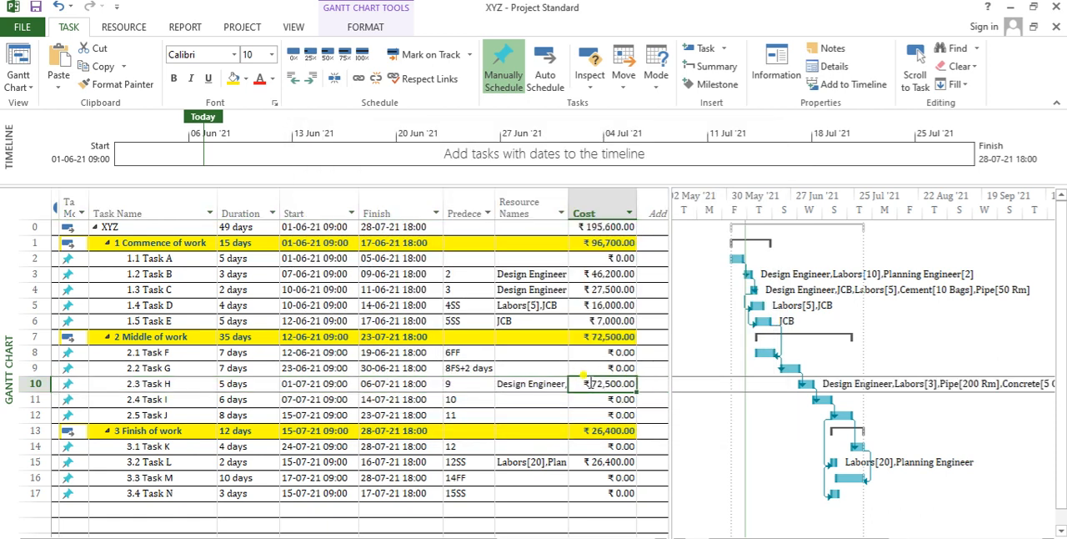
key(Up)
key(Up)
key(Up)
key(Up)
key(Up)
key(Up)
key(Up)
key(Up)
key(Up)
key(Up)
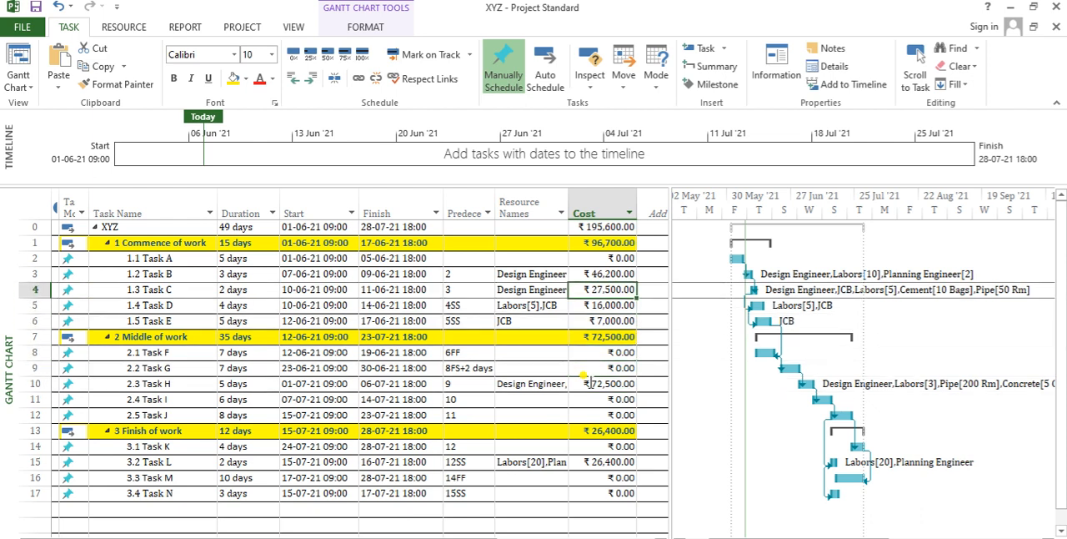
key(Down)
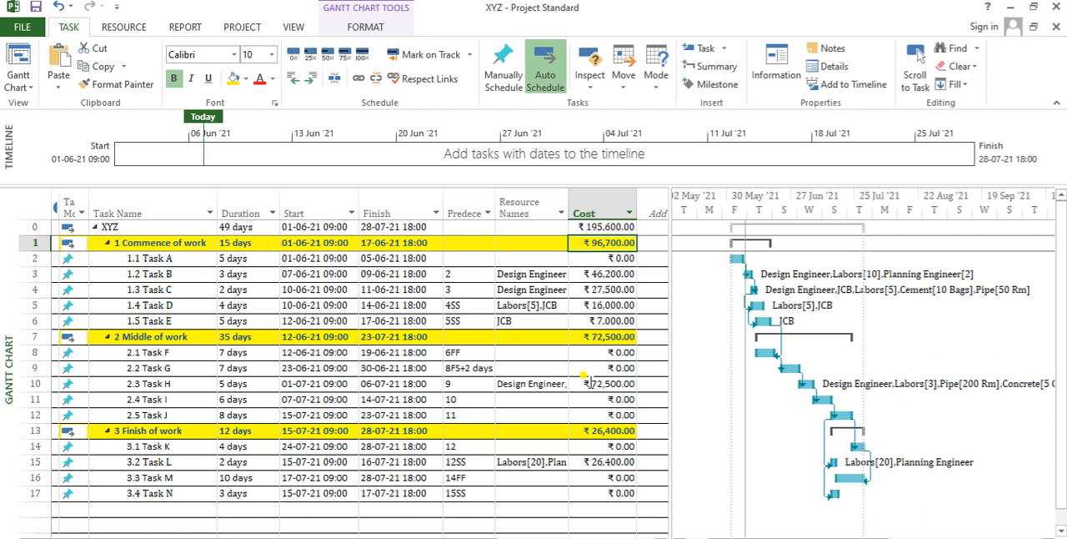
key(Left)
key(Left)
key(Right)
key(Right)
key(Down)
key(Down)
key(Down)
key(Down)
key(Down)
key(Down)
key(Down)
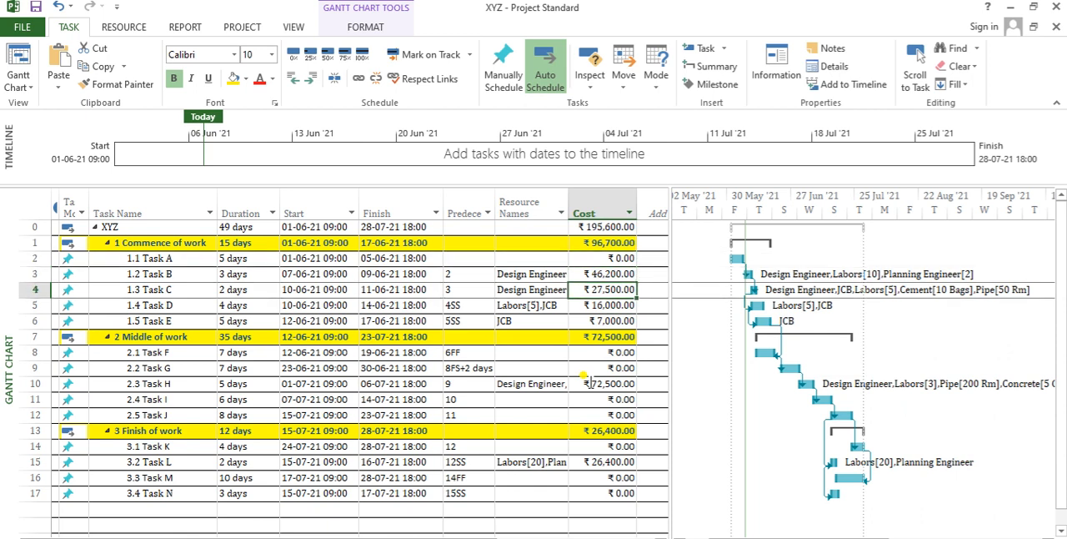
key(Up)
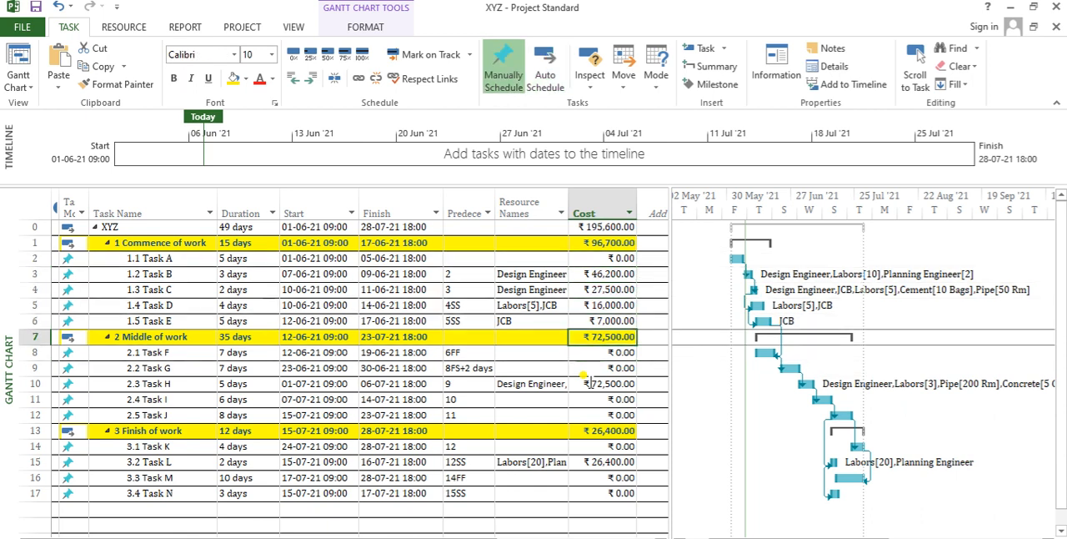
Step: Review Tasks F to J under Middle of work and the Finish of work summary task
drag(204, 353, 196, 412)
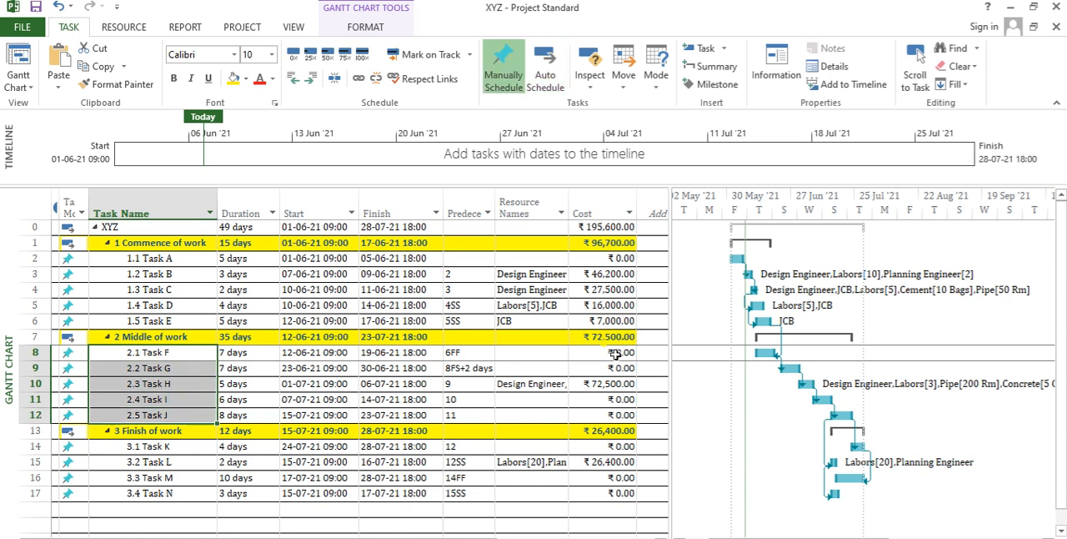
key(Down)
key(Down)
key(Down)
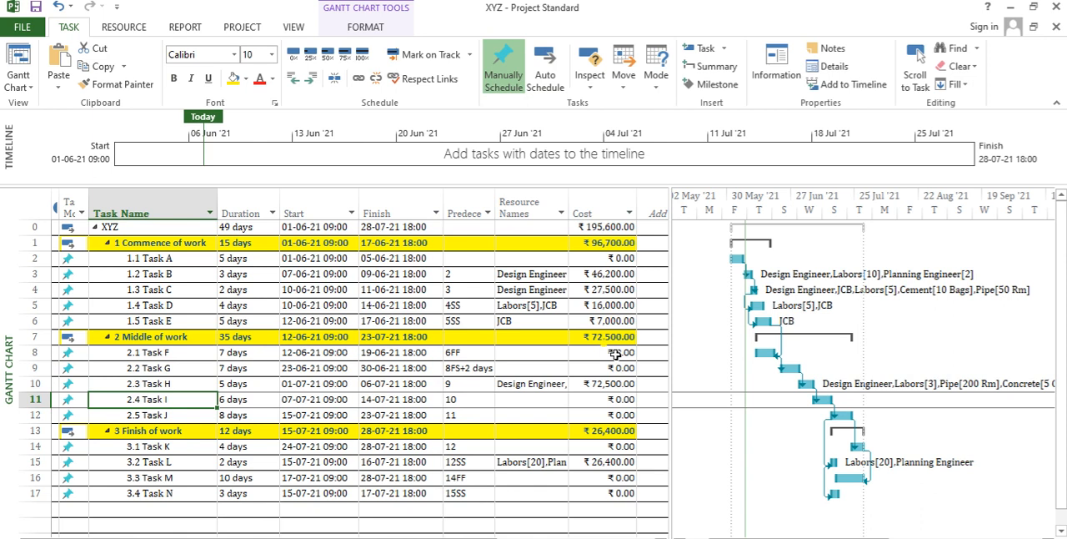
key(Down)
key(Down)
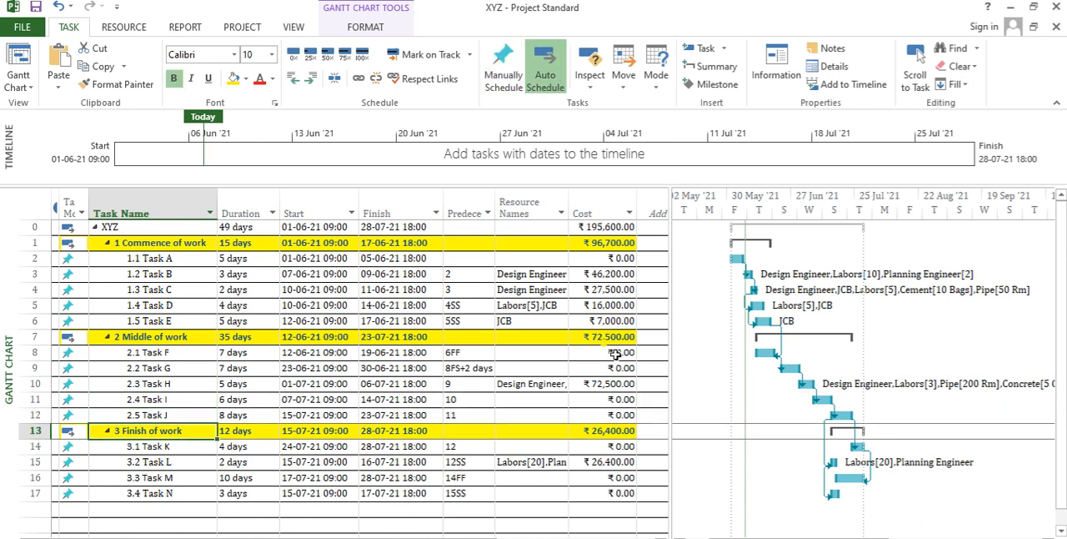
key(Up)
key(Up)
key(Up)
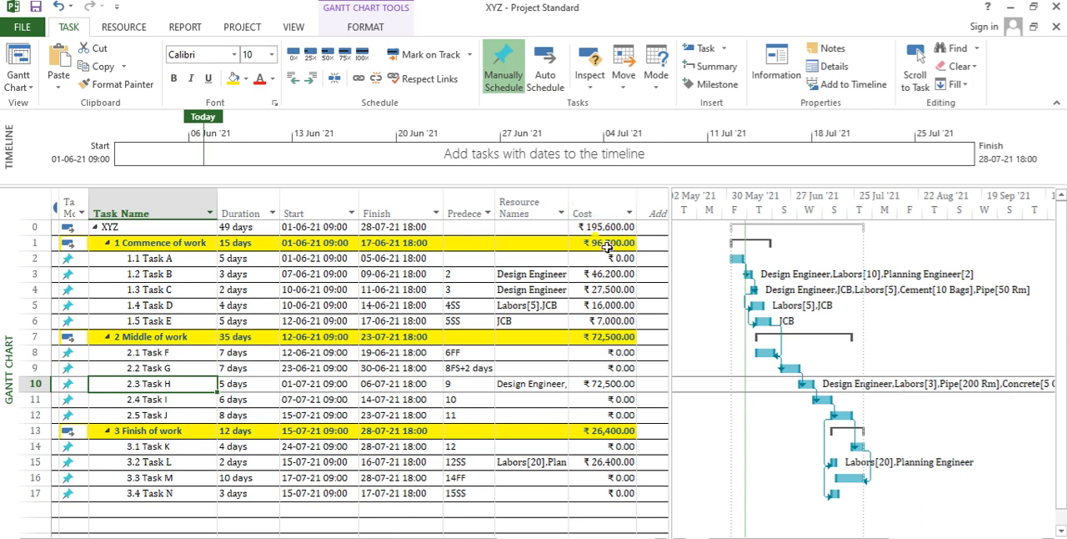
Step: Examine the XYZ project row's dates and total cost, and the cost breakdown across the tasks down to Task J
click(150, 227)
key(Right)
key(Right)
key(Right)
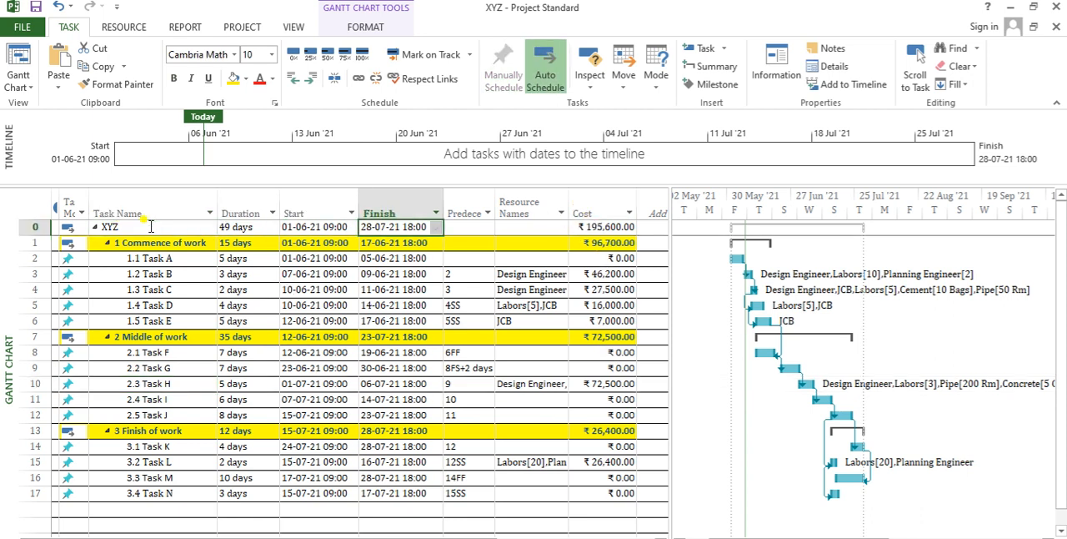
key(Right)
key(Right)
key(Right)
key(Down)
key(Down)
key(Down)
key(Down)
key(Down)
key(Down)
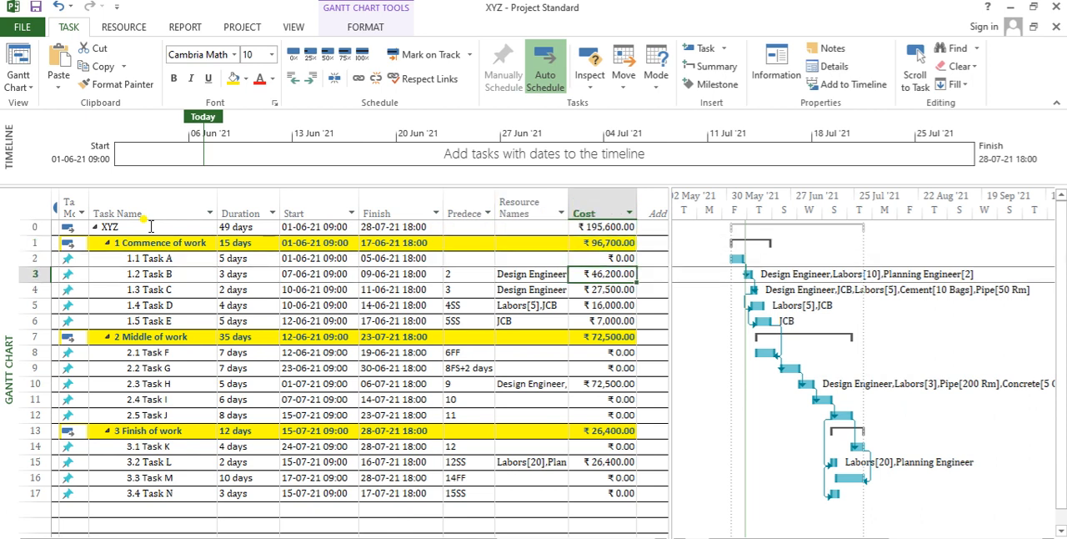
key(Down)
key(Down)
key(Down)
key(Down)
key(Down)
key(Down)
key(Down)
key(Up)
key(Left)
key(Left)
key(Left)
key(Left)
key(Left)
key(Left)
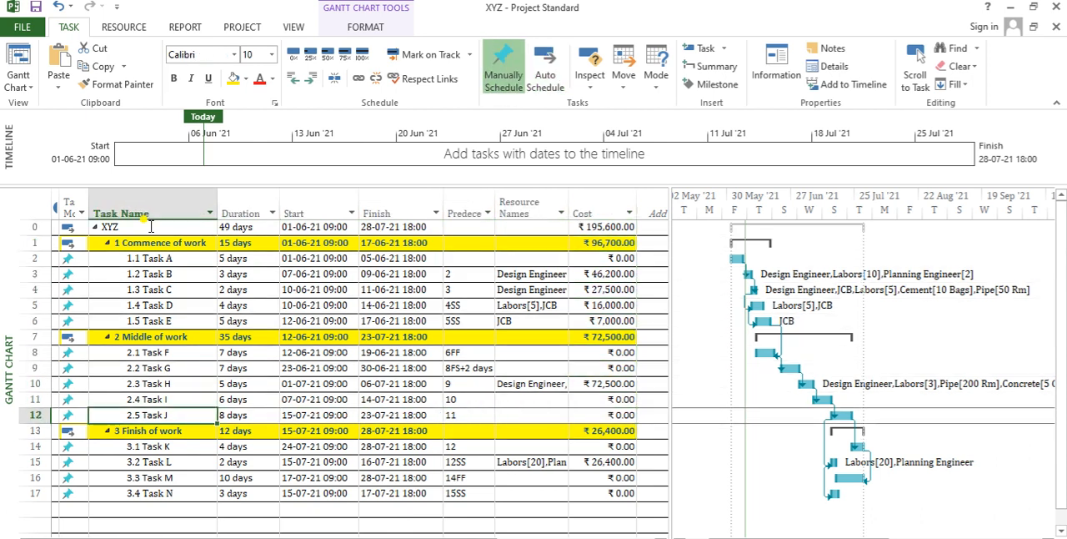
key(Right)
key(Right)
key(Right)
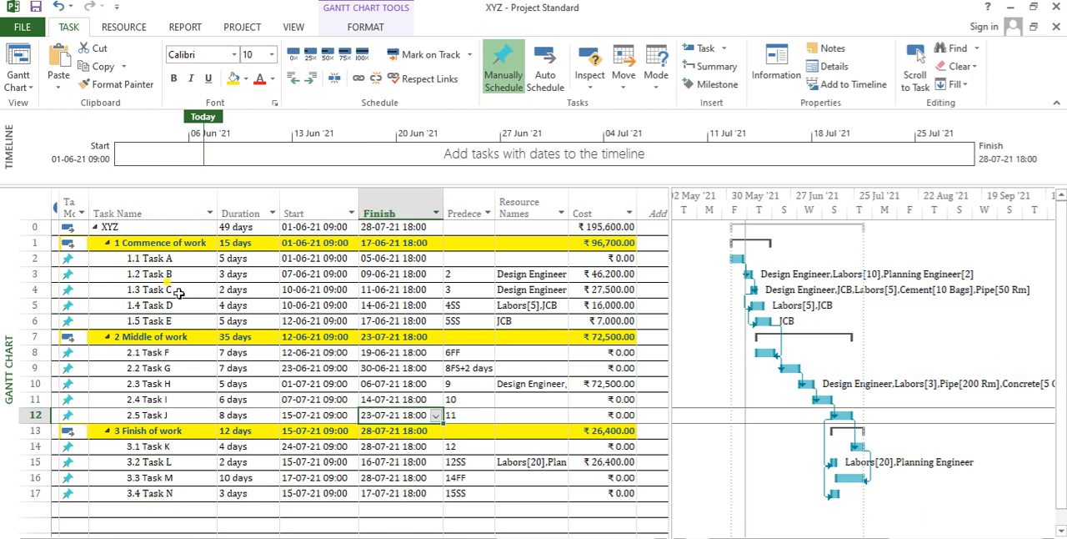
Step: Assign the JCB and Pipe resources to Task N in its task information
double_click(399, 492)
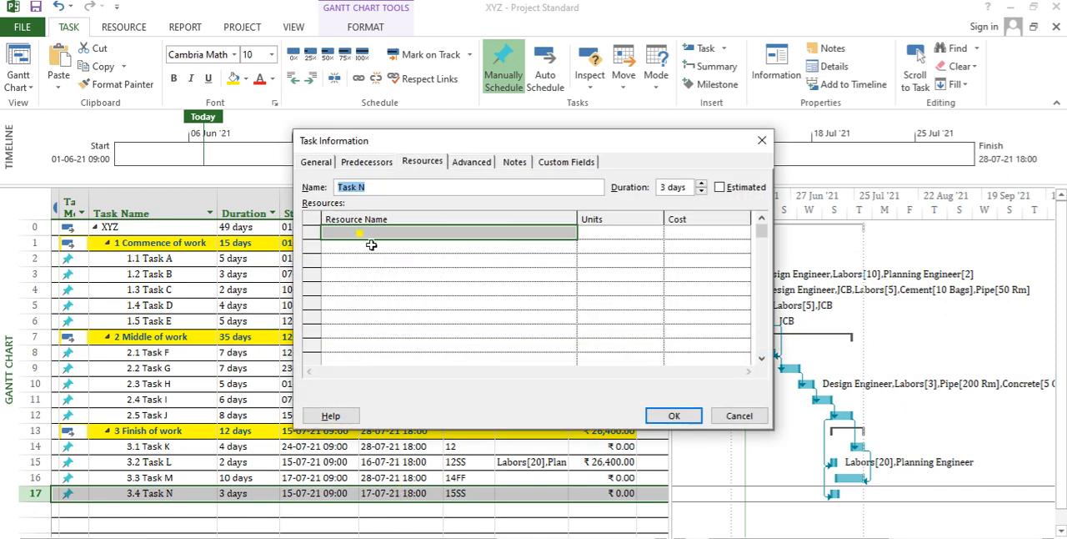
click(427, 160)
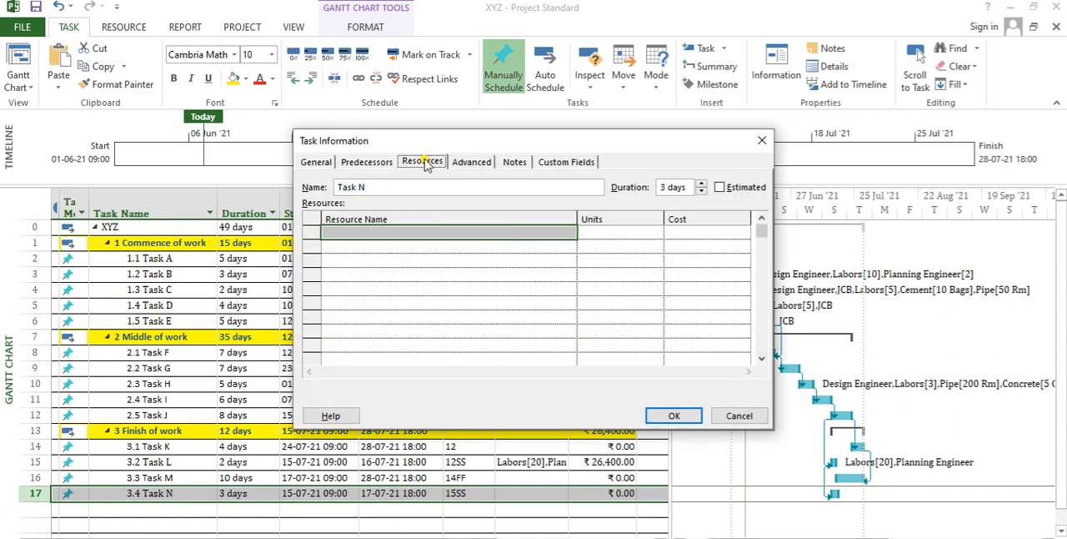
click(489, 230)
click(572, 232)
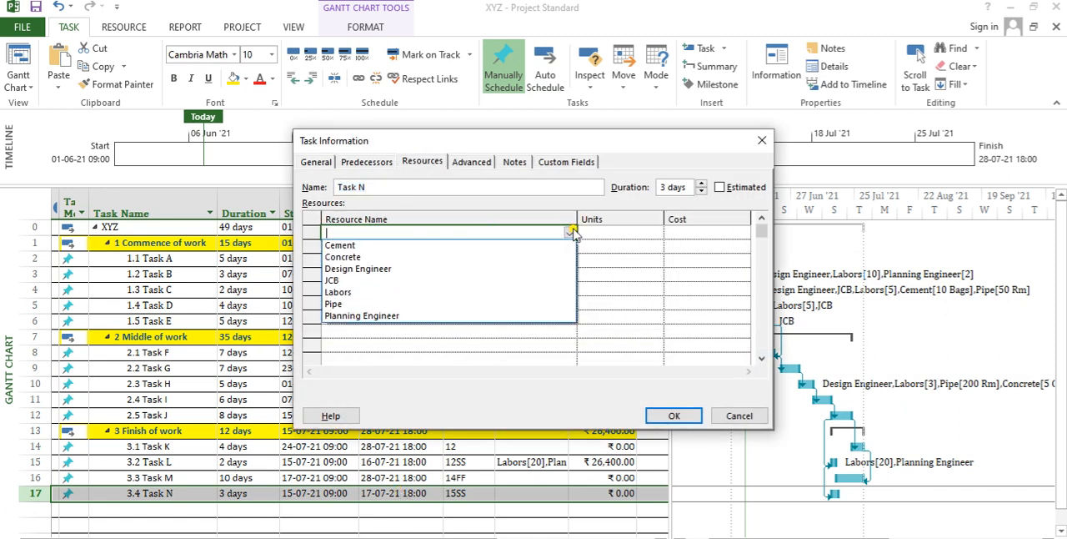
click(446, 282)
click(569, 250)
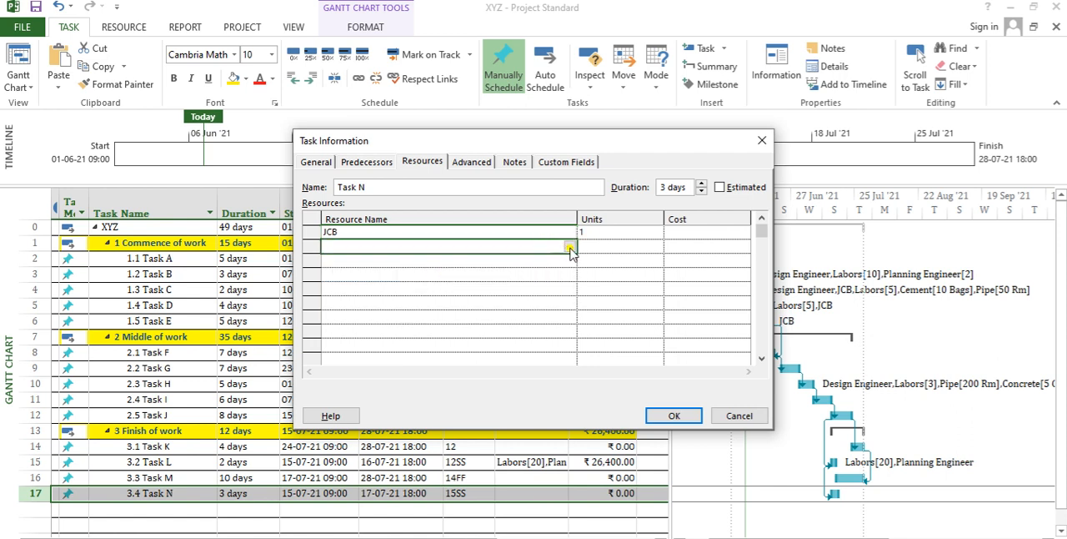
click(571, 249)
click(518, 313)
Step: Set Pipe's assignment units to 50 for Task N and apply the task information
click(620, 232)
click(609, 243)
text(50)
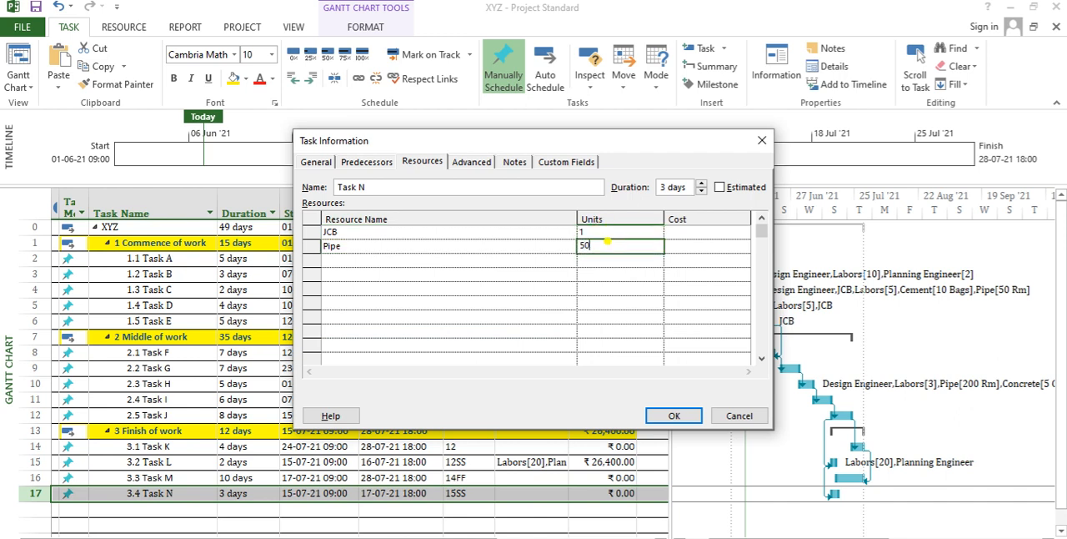
key(Return)
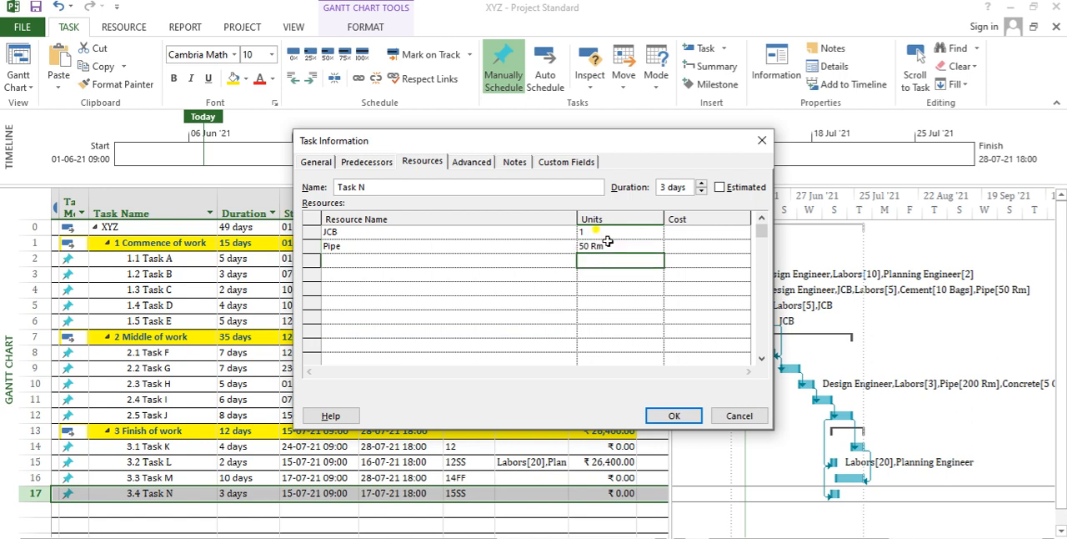
click(675, 415)
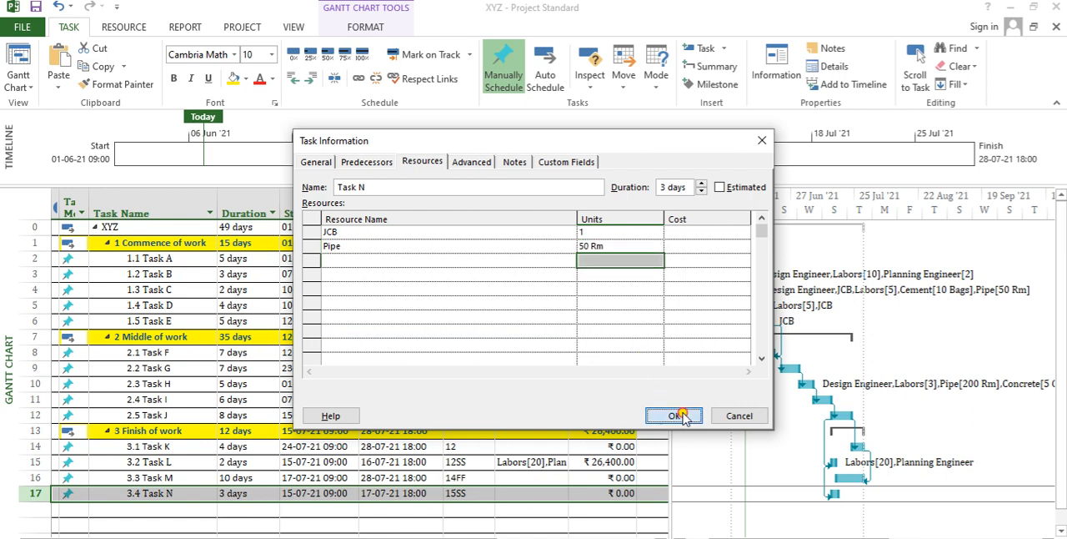
Step: Examine Task N's cost and compare it with the Finish of work summary task and the tasks between them
click(598, 490)
key(Up)
key(Up)
key(Up)
key(Up)
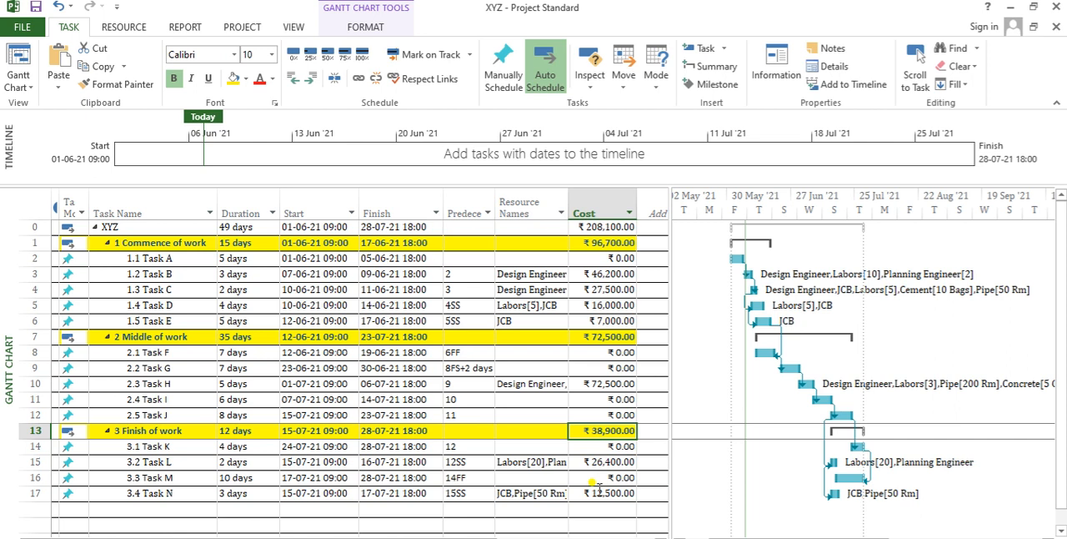
key(Down)
key(Down)
key(Down)
key(Down)
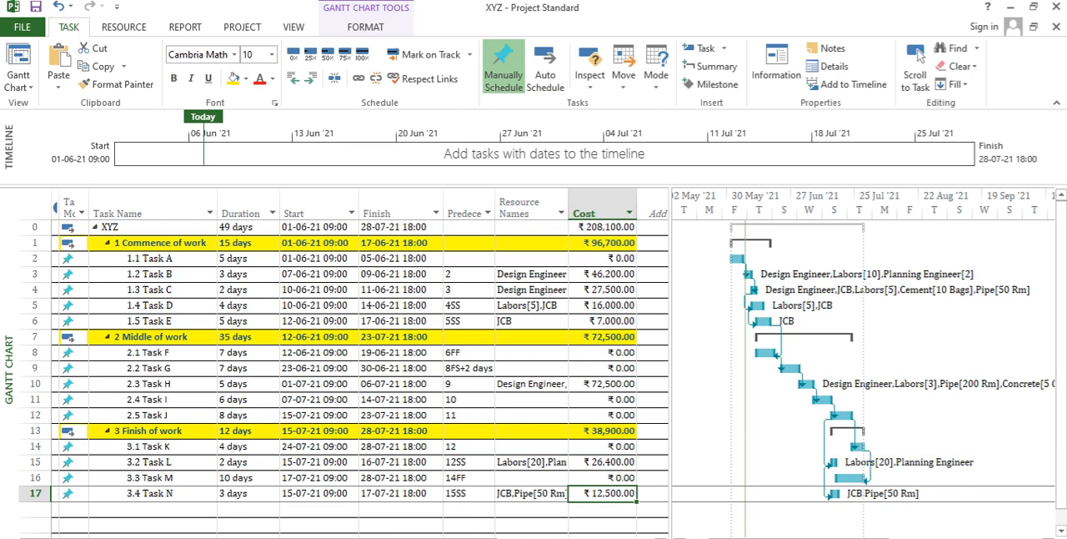
click(268, 367)
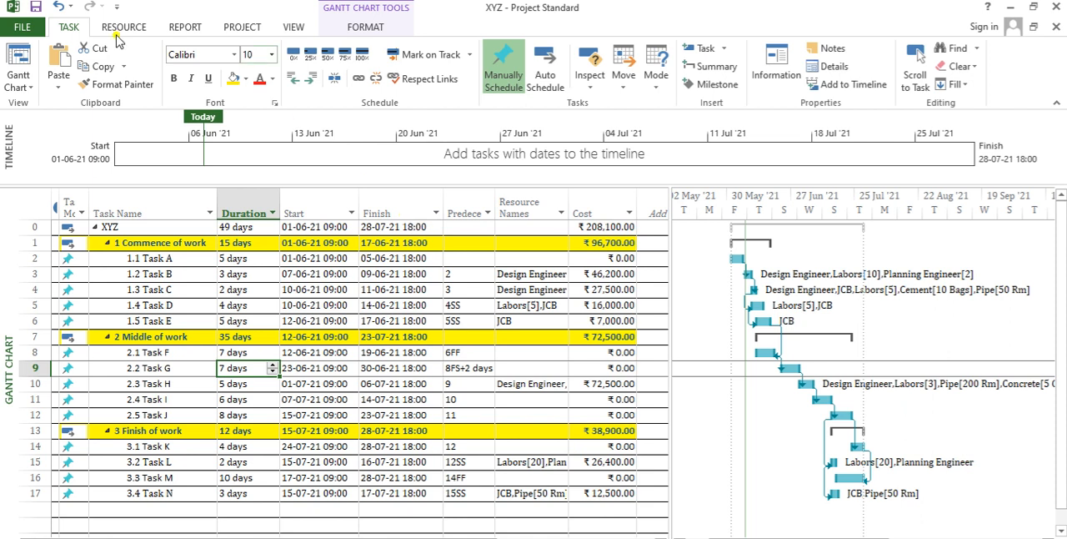
Step: Switch to the Resource Sheet and add a resource named Expenses below Pipe
click(25, 89)
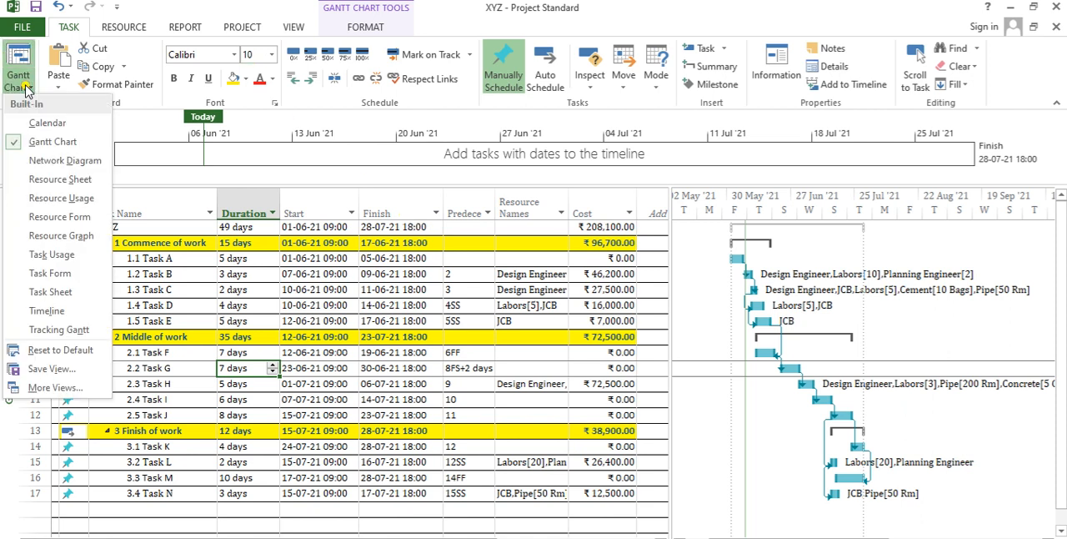
click(71, 182)
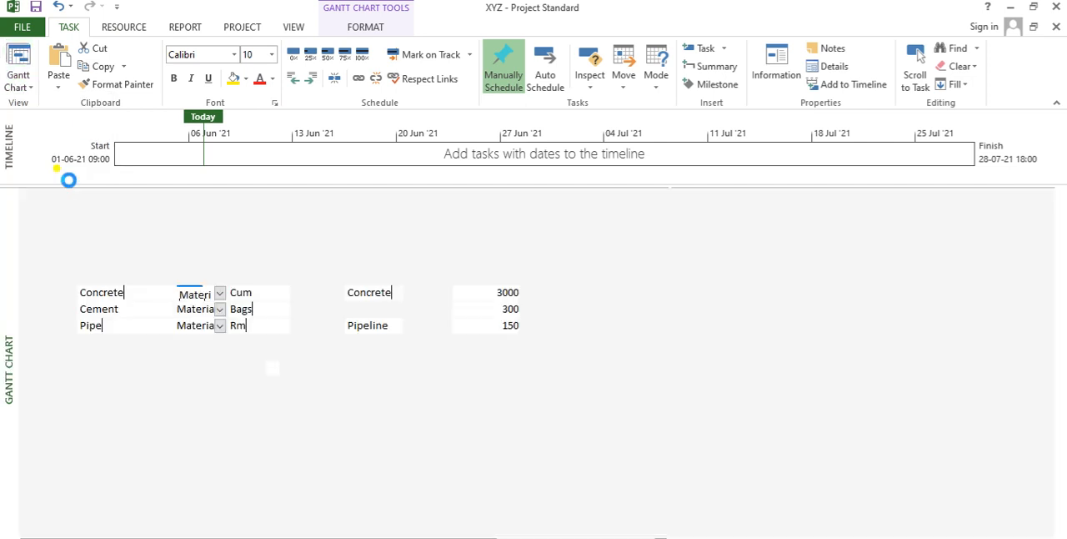
click(132, 325)
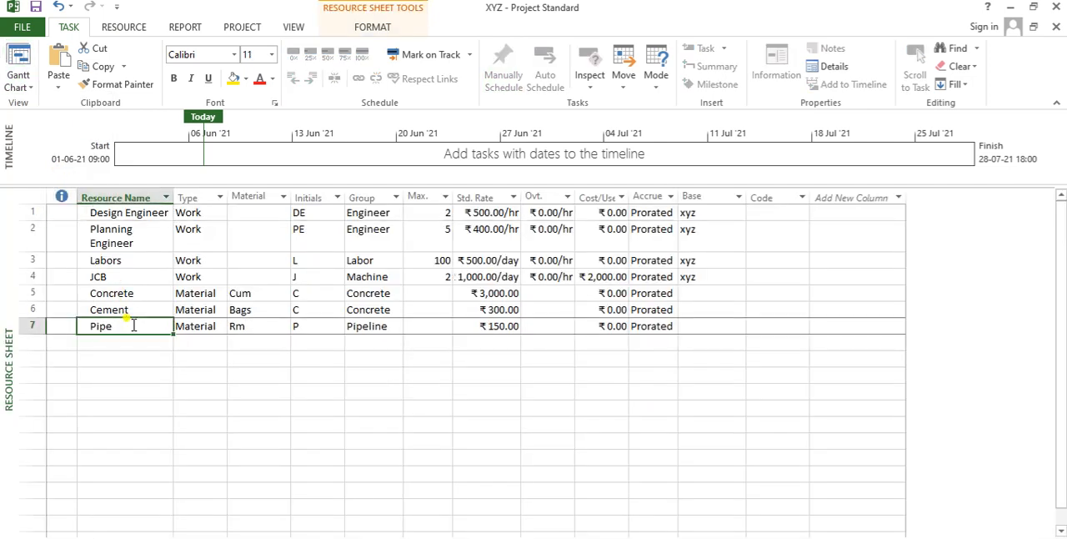
key(Down)
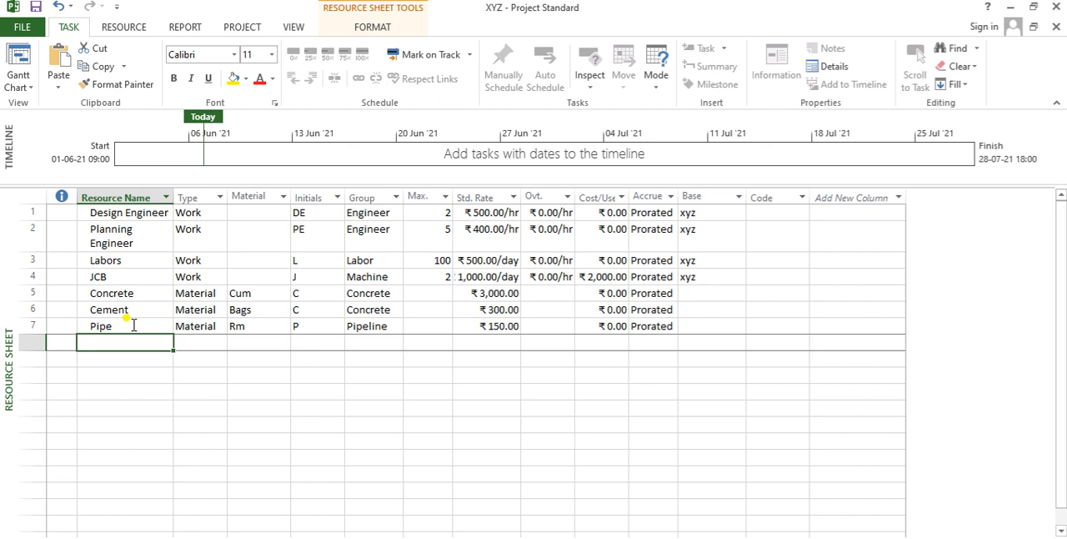
text(Expenses)
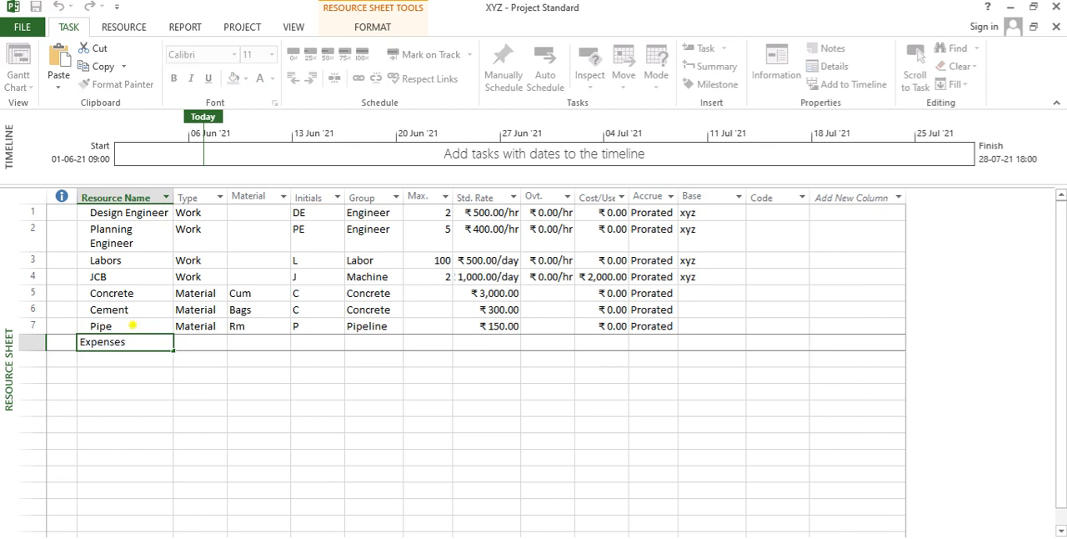
key(Return)
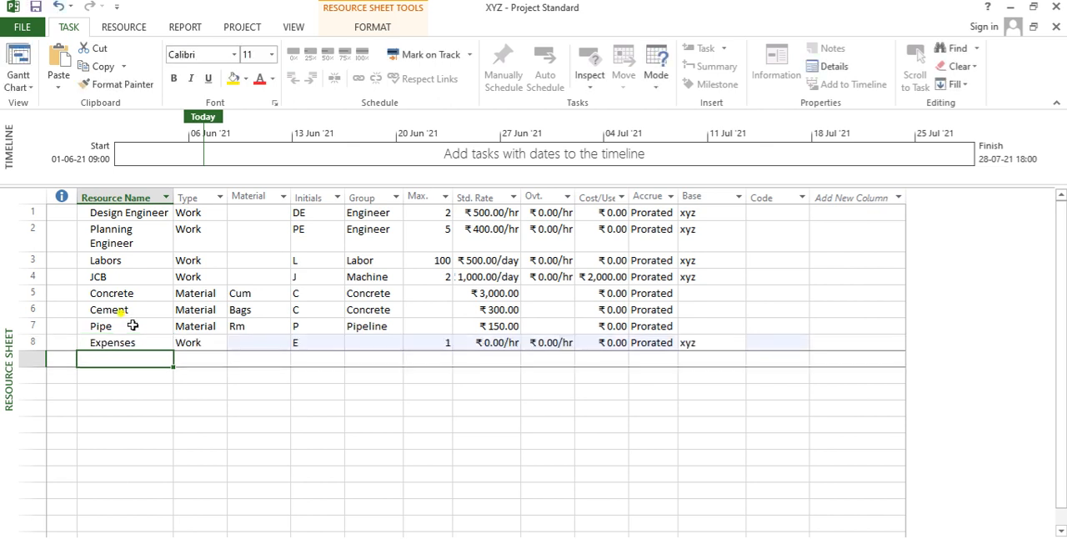
Step: Set the Expenses resource's type to Cost
click(220, 344)
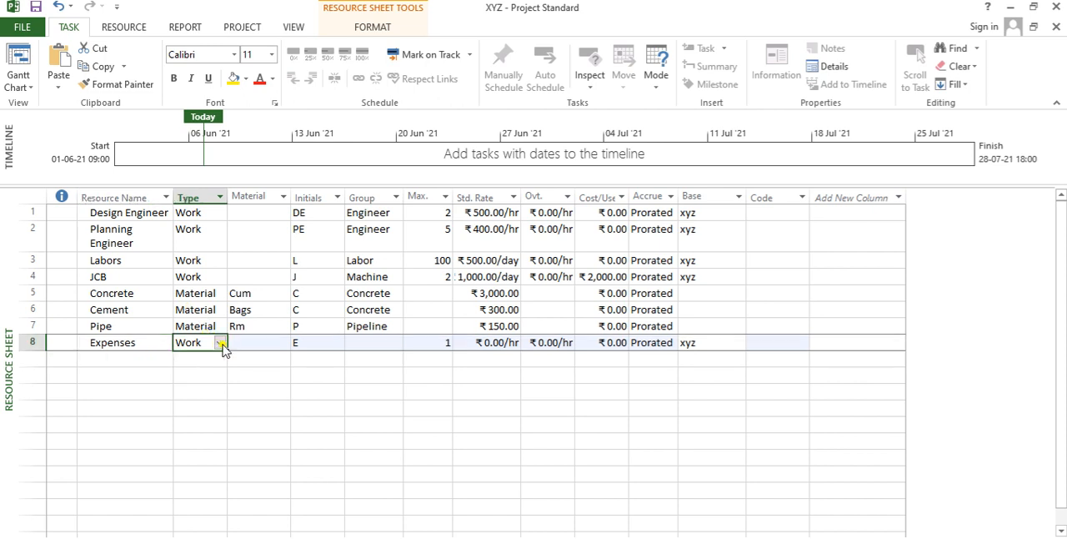
click(222, 344)
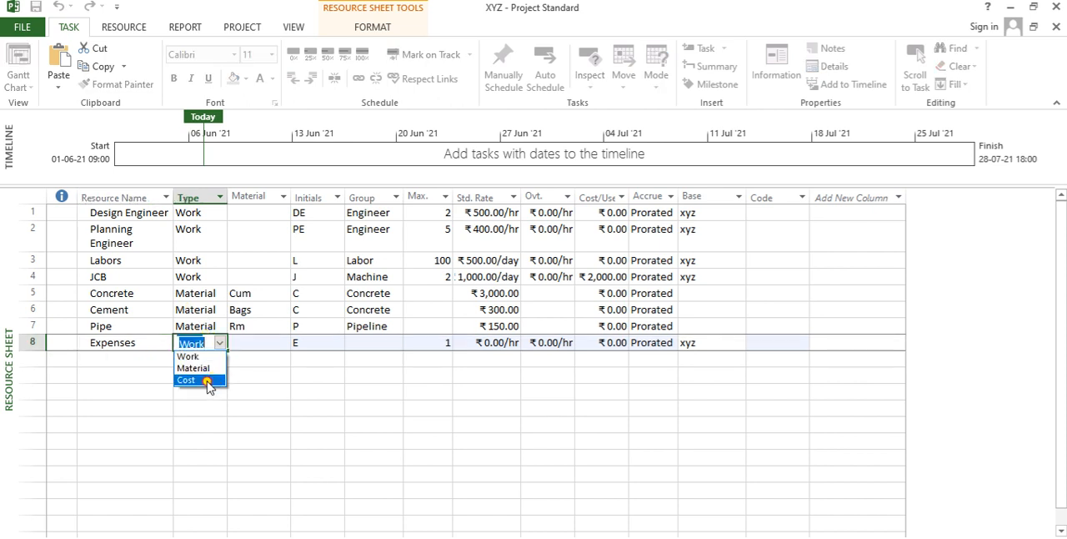
click(207, 381)
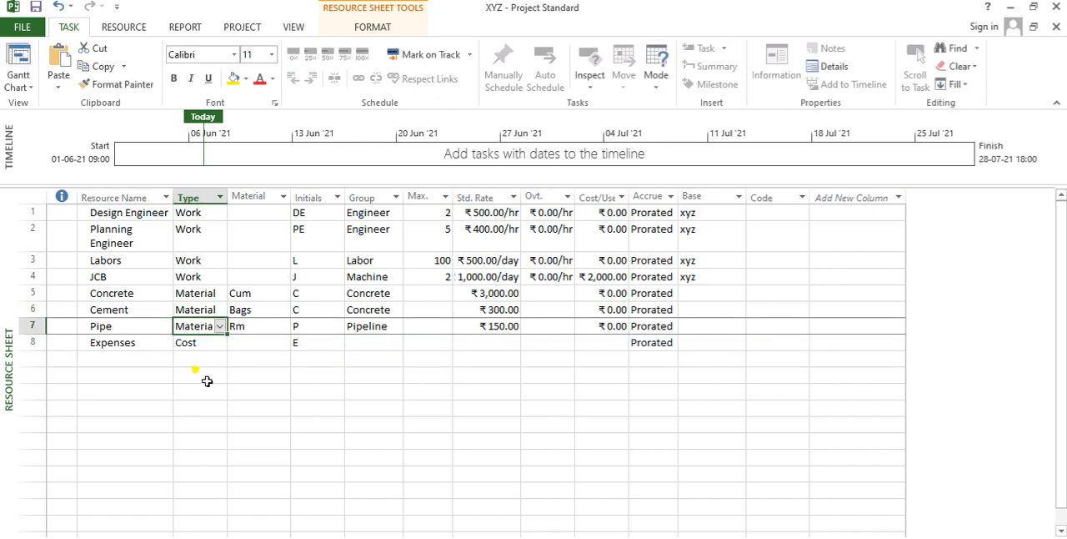
key(Return)
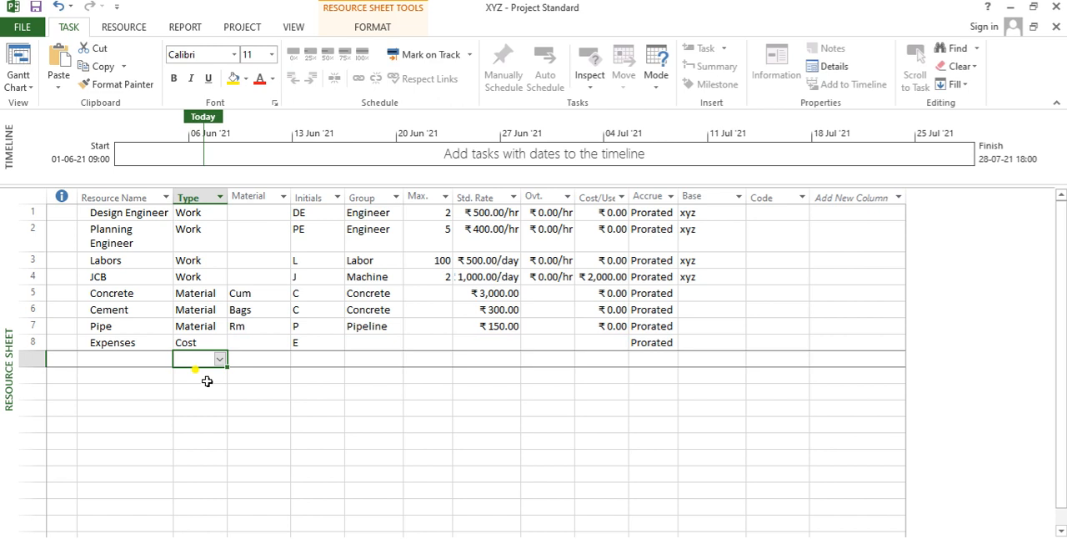
Step: Review the types and standard rates of Concrete, Cement and Pipe, and compare them with the Expenses row
drag(133, 292, 137, 340)
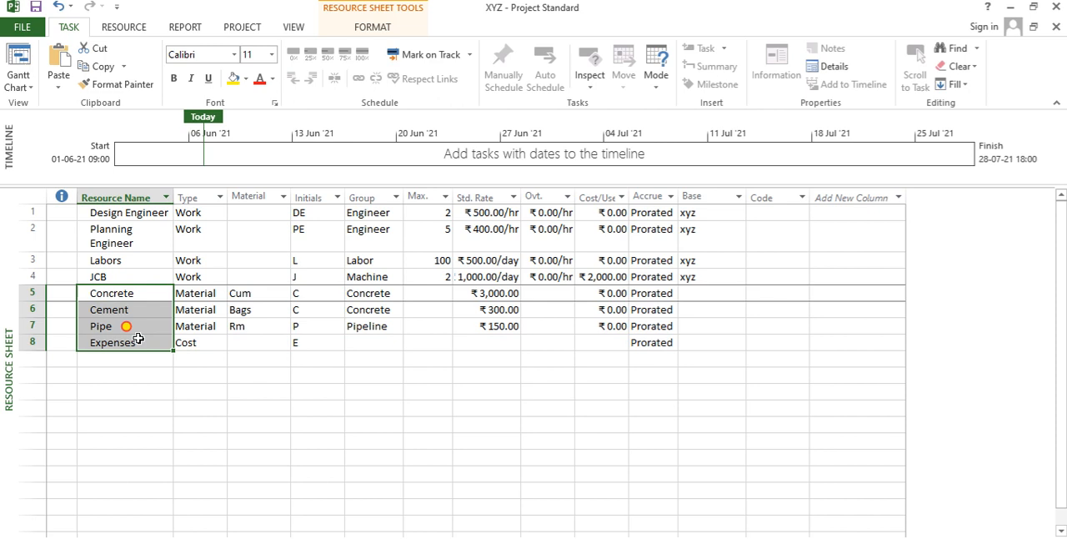
click(144, 286)
drag(209, 295, 226, 324)
key(Right)
key(Right)
key(Right)
key(Right)
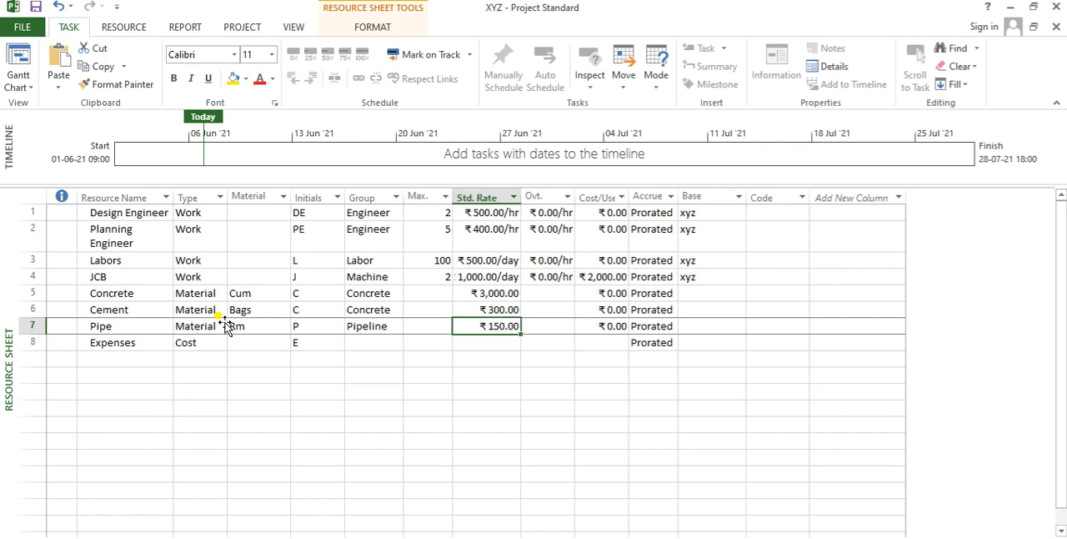
key(Up)
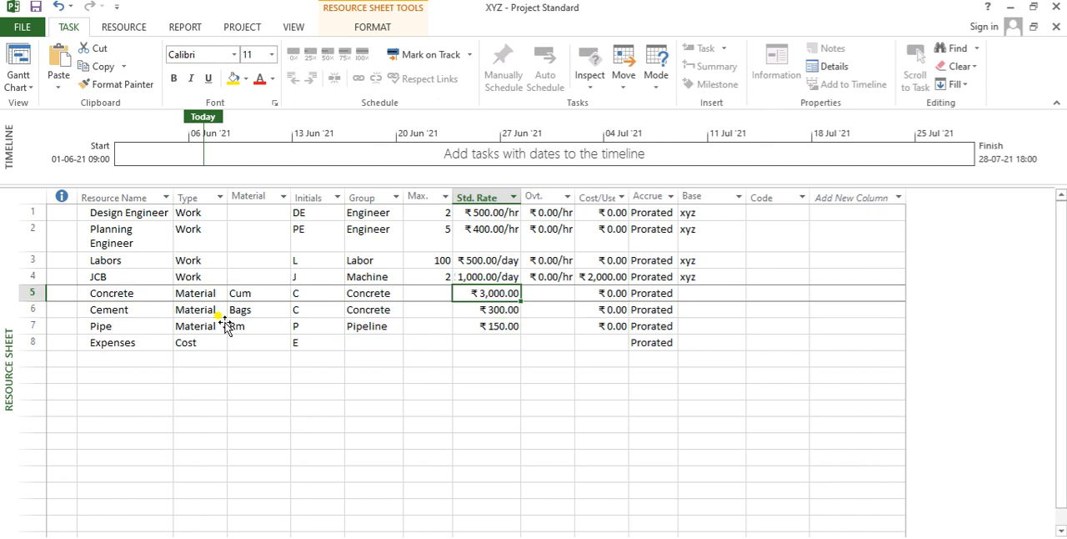
key(Down)
key(Down)
key(Down)
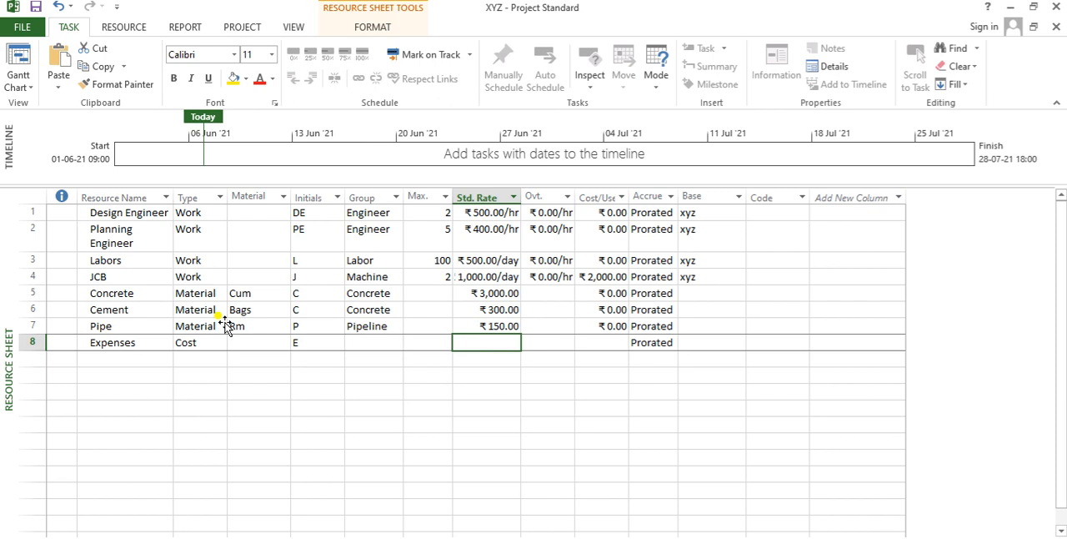
Step: Return to the Gantt Chart view and assign the Concrete and Expenses resources to Task J
click(24, 84)
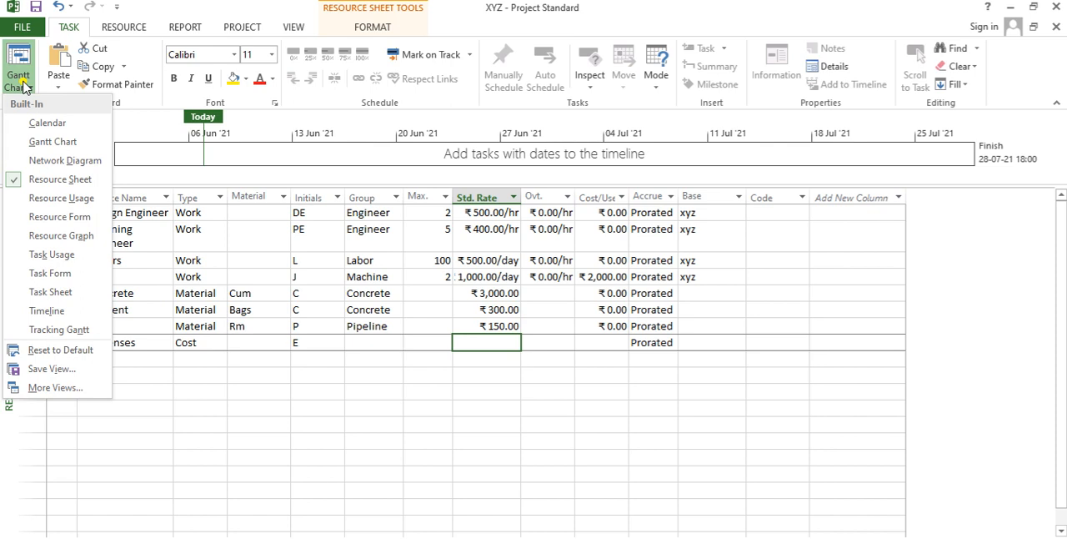
click(52, 141)
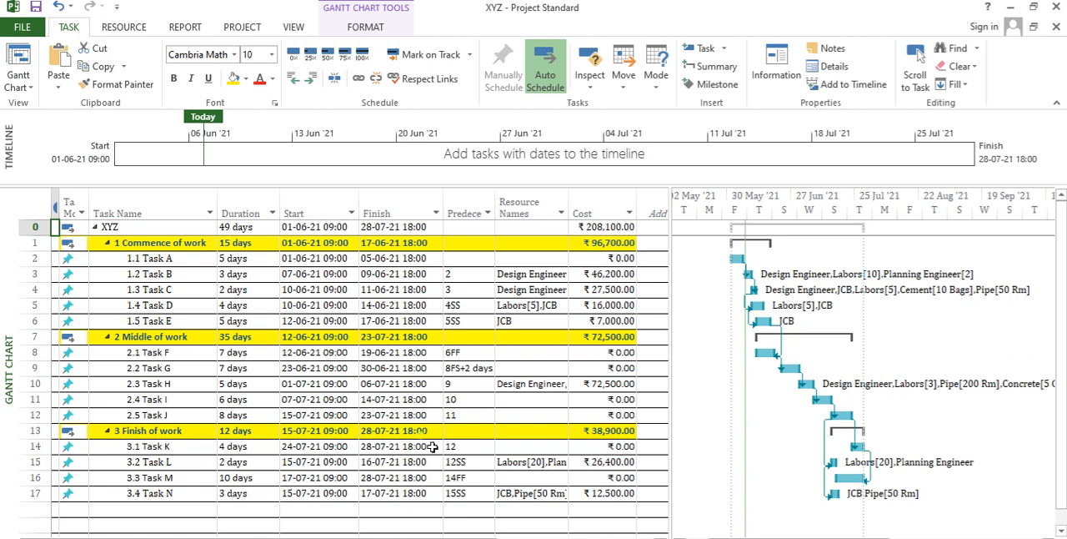
double_click(404, 416)
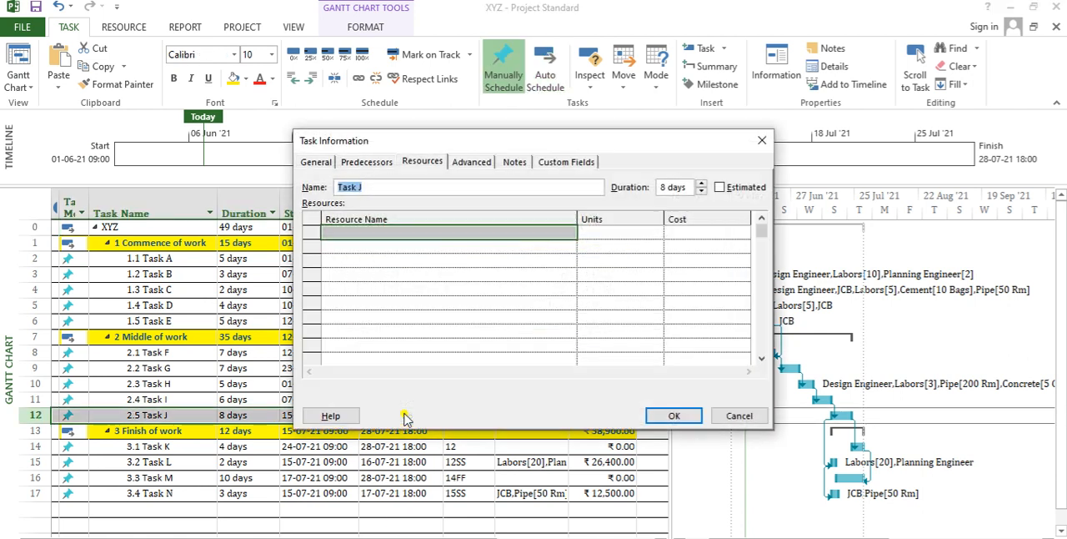
click(447, 233)
click(568, 235)
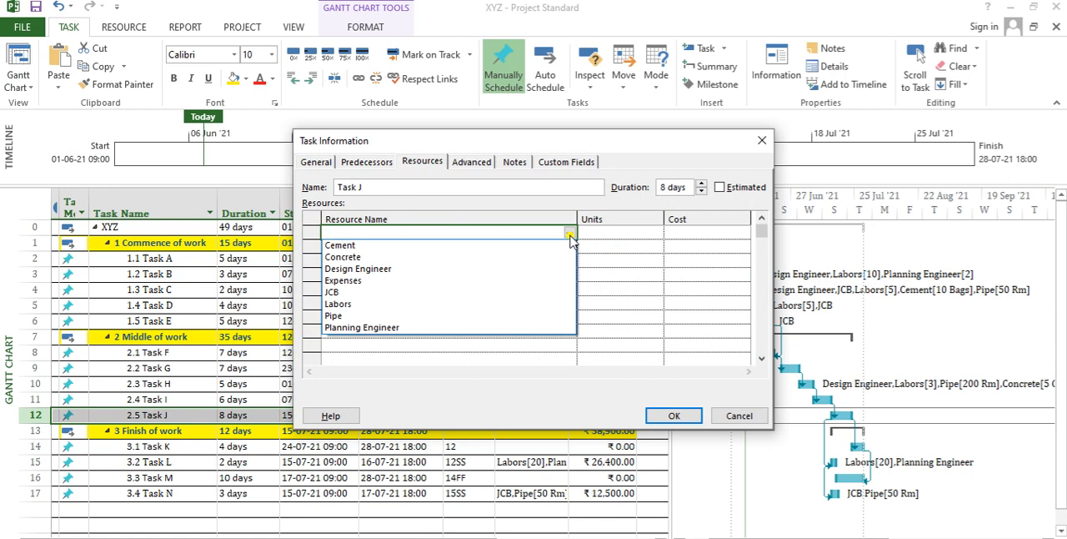
click(483, 255)
click(531, 249)
click(568, 248)
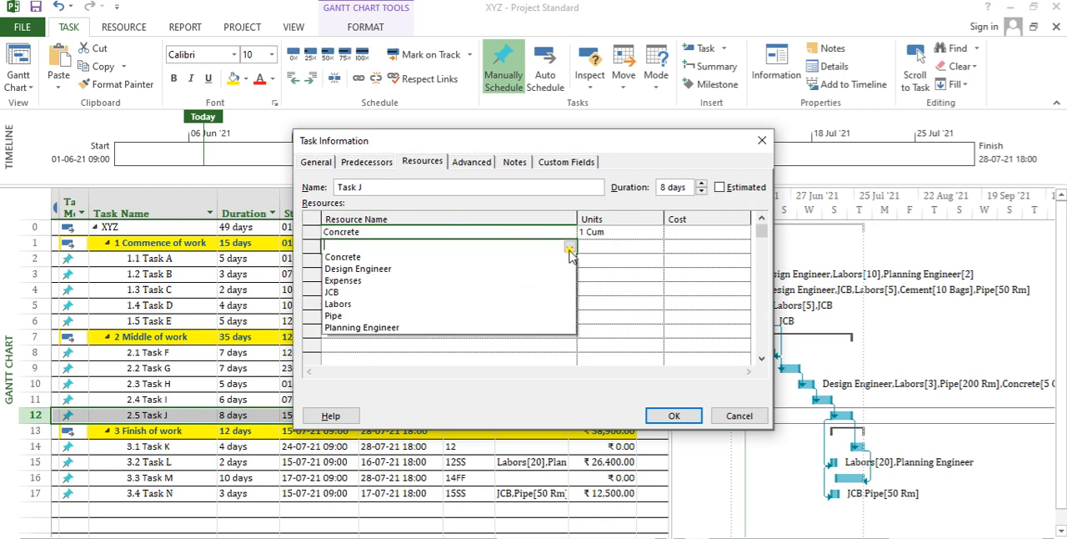
click(524, 294)
Step: Set the Expenses cost to 5000 for Task J and apply the task information
click(673, 246)
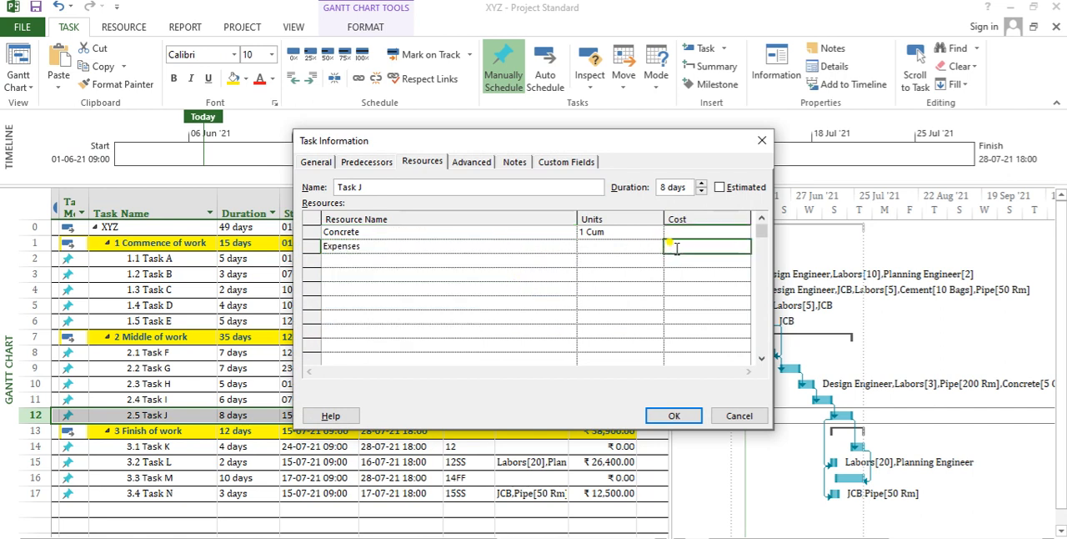
text(5000)
click(614, 250)
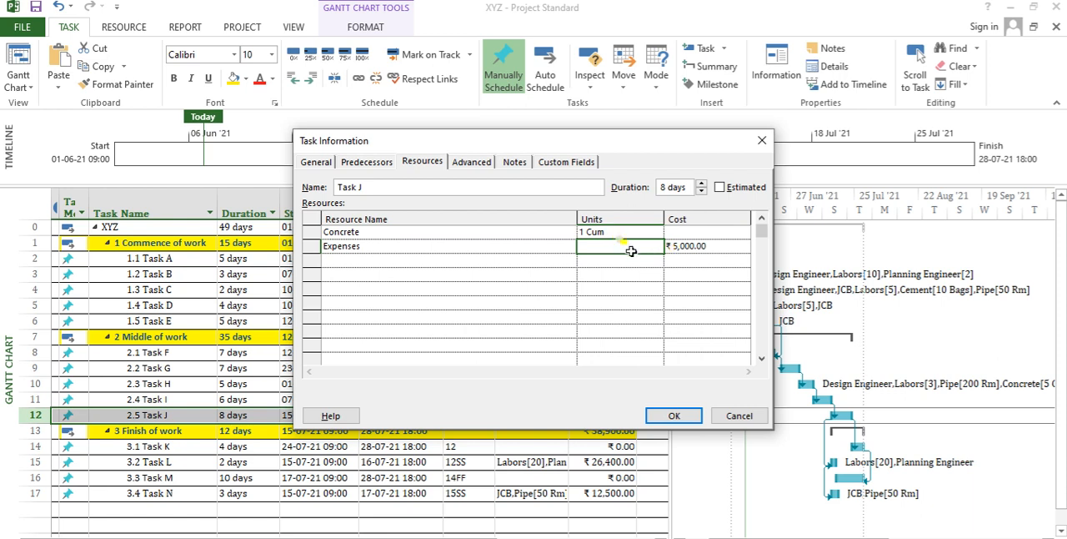
click(684, 417)
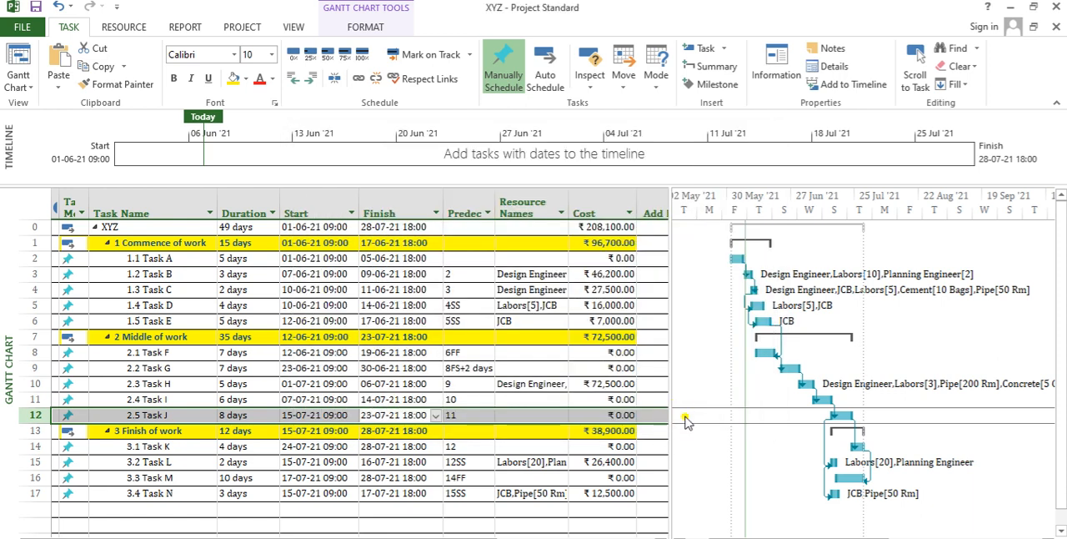
Step: Examine Task J's cost and assigned resources, and the whole task table from the XYZ row to Task N
click(611, 416)
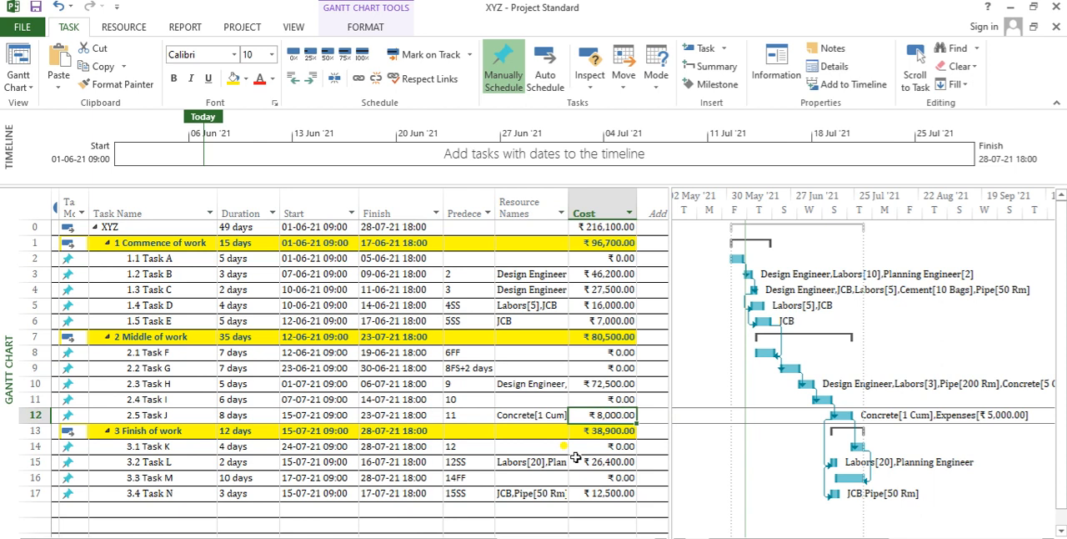
click(540, 416)
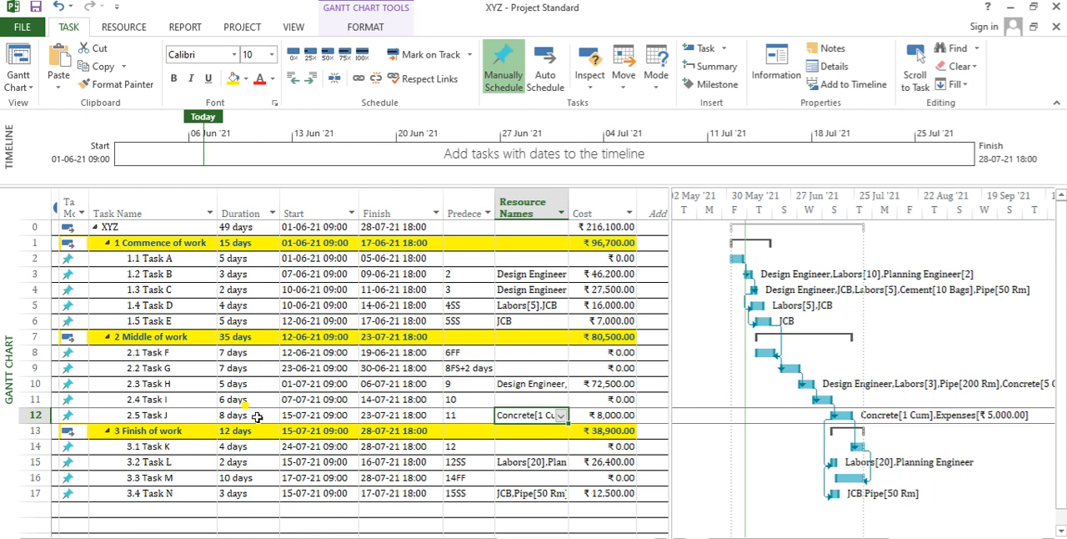
drag(129, 227, 621, 495)
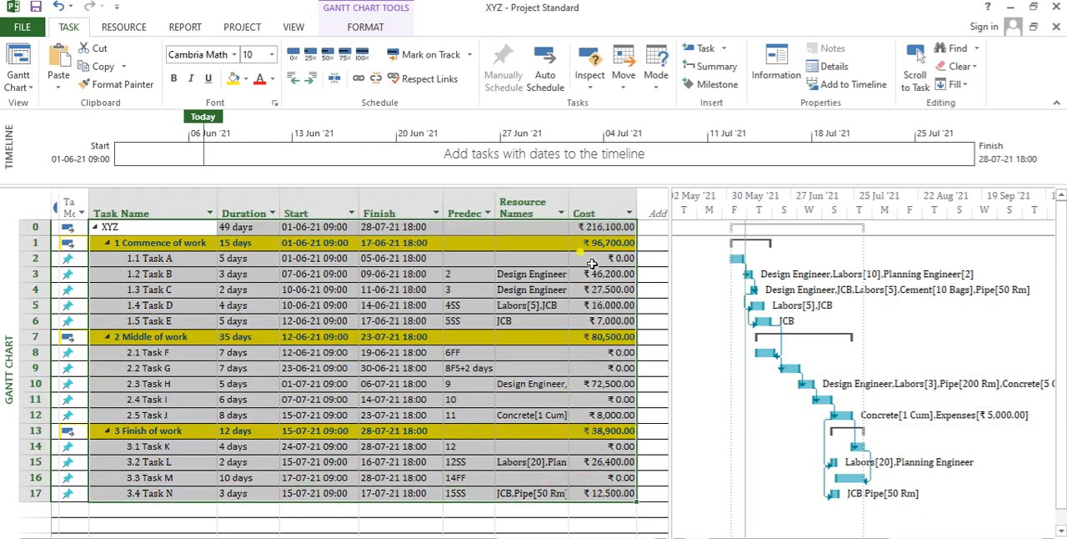
Step: Open the resource leveling options and accept manual, day-by-day leveling for the entire project in Standard order
click(589, 226)
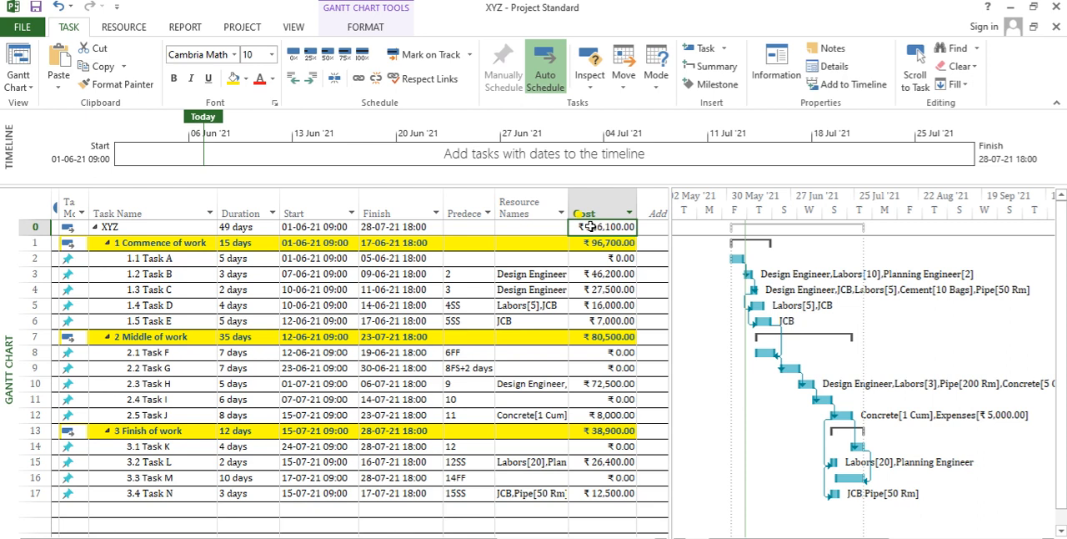
click(123, 28)
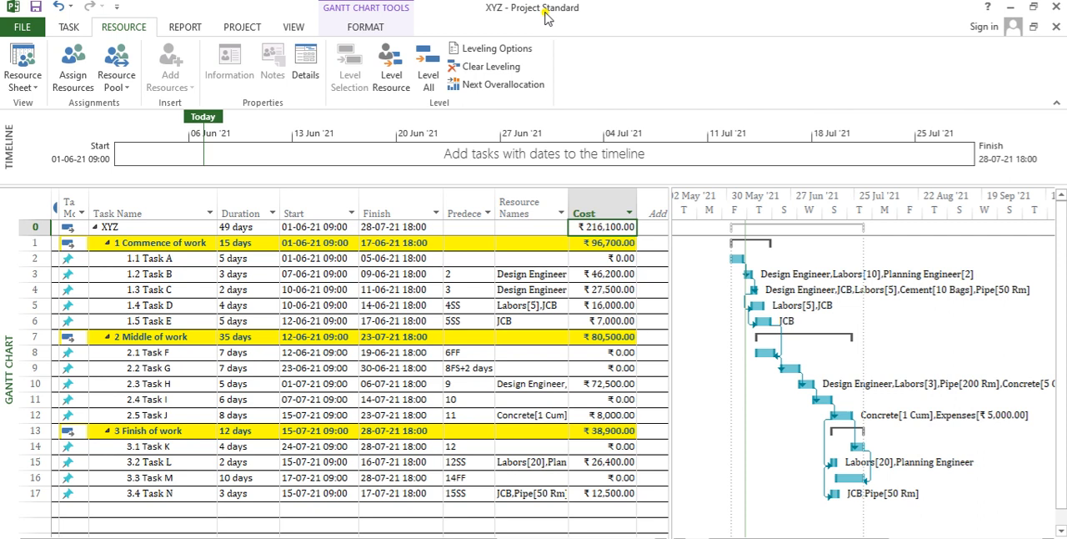
click(497, 50)
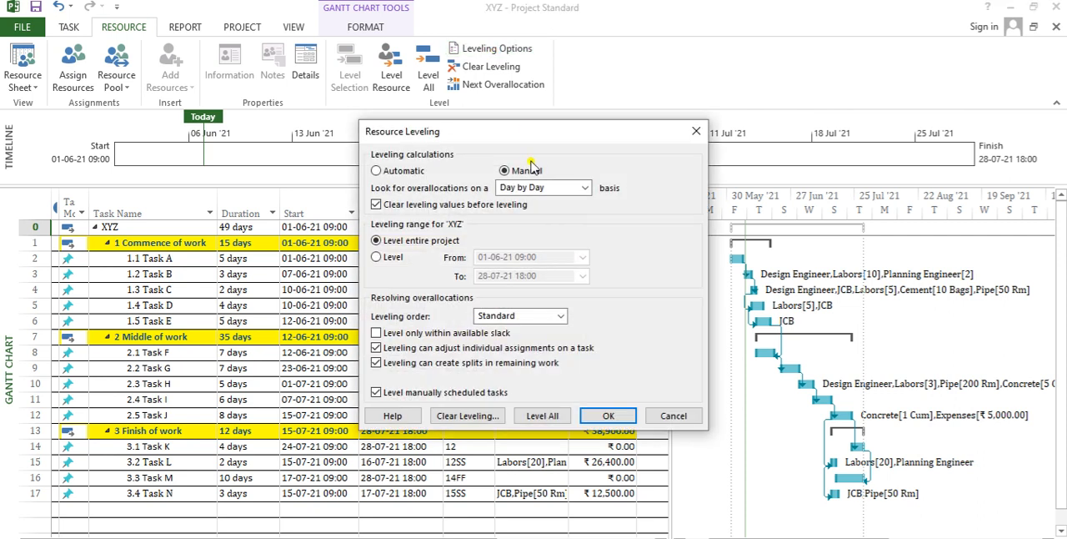
click(613, 421)
Step: Check Task F's resource and predecessor cells, and Task D's predecessor and finish date
click(524, 351)
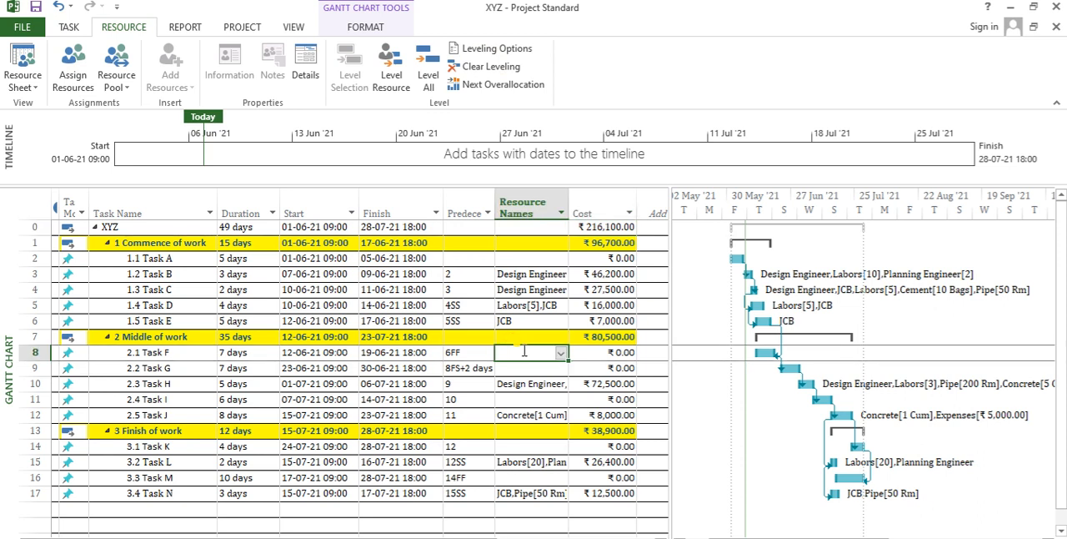
click(459, 352)
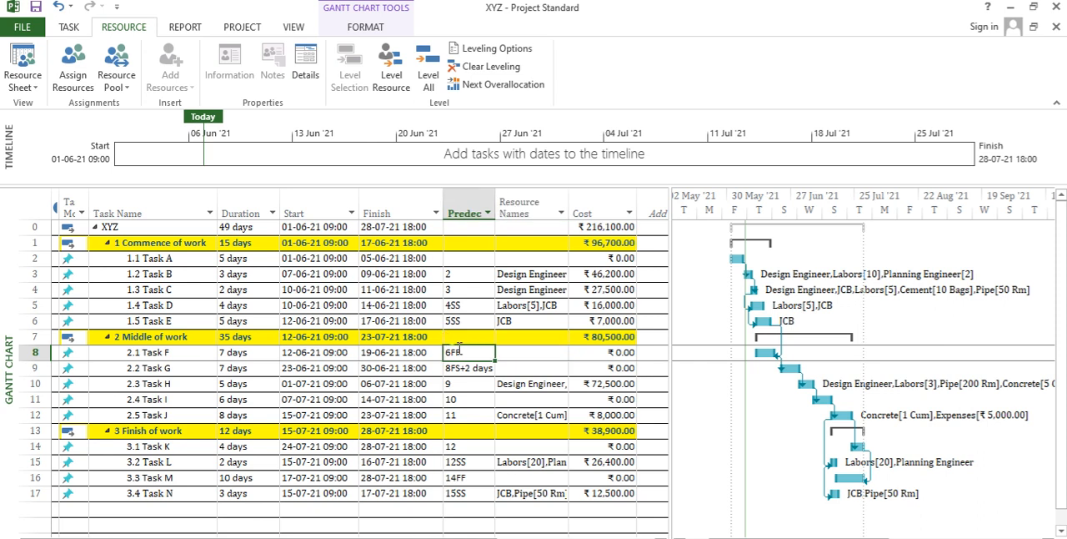
click(449, 306)
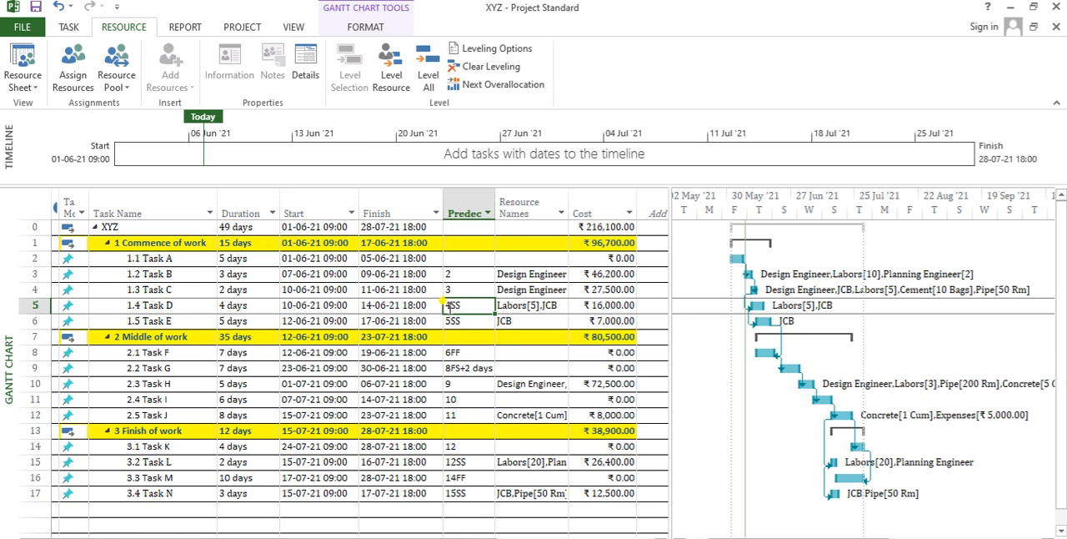
click(409, 264)
key(Down)
key(Down)
key(Down)
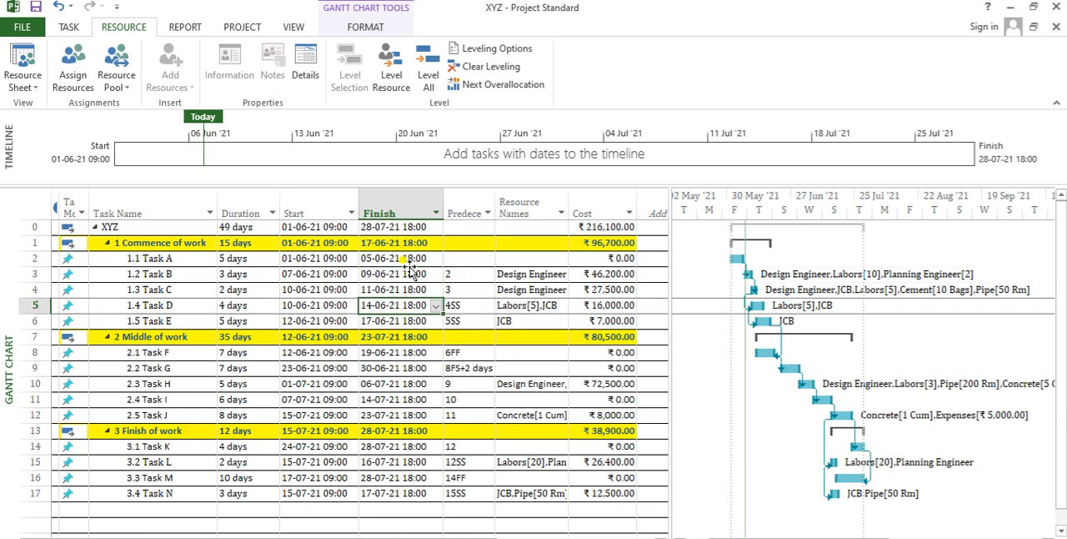
Step: Switch to the Resource Usage view and review the tasks listed as Unassigned, down to the Design Engineer
click(33, 87)
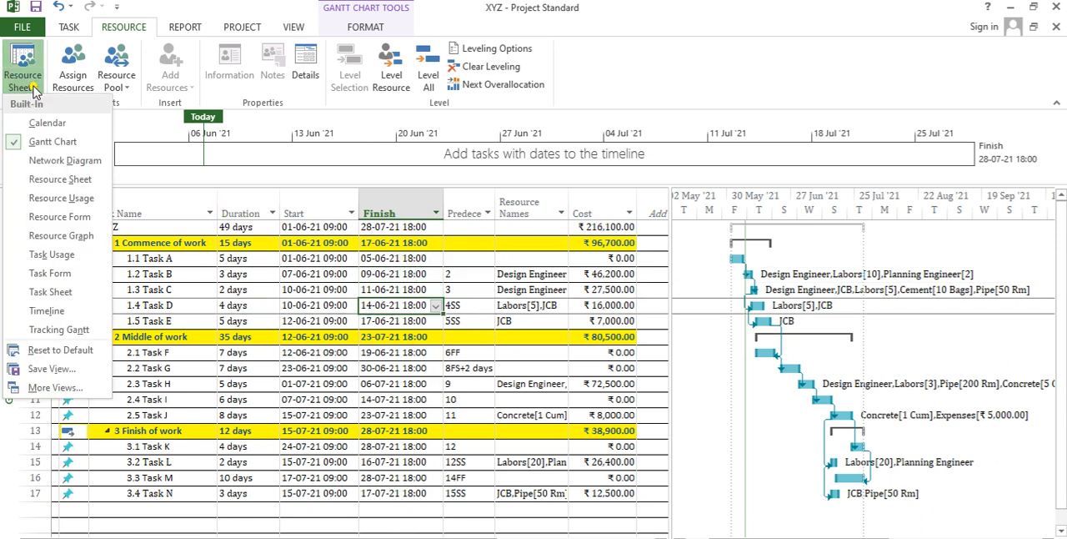
click(54, 198)
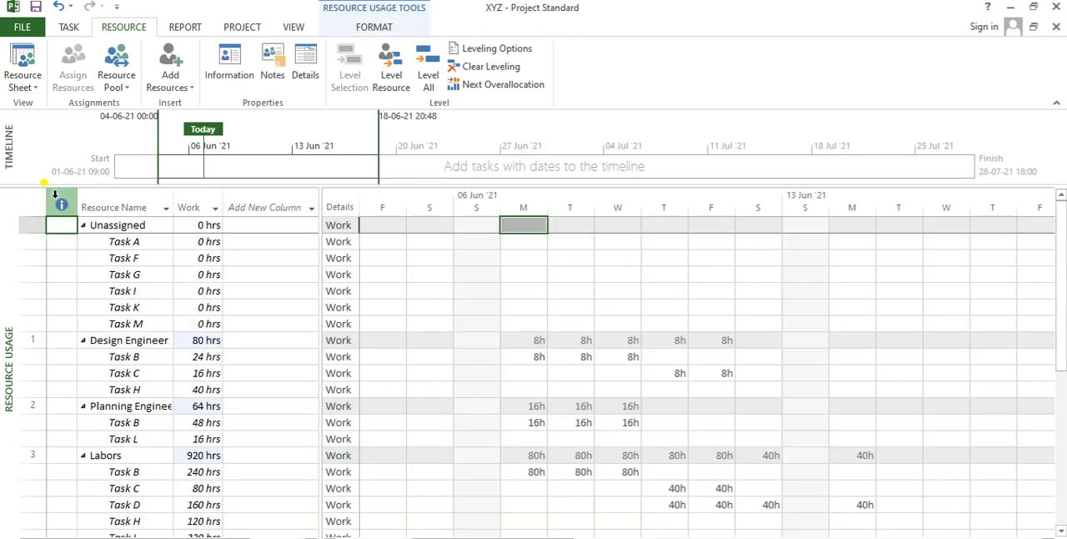
click(115, 243)
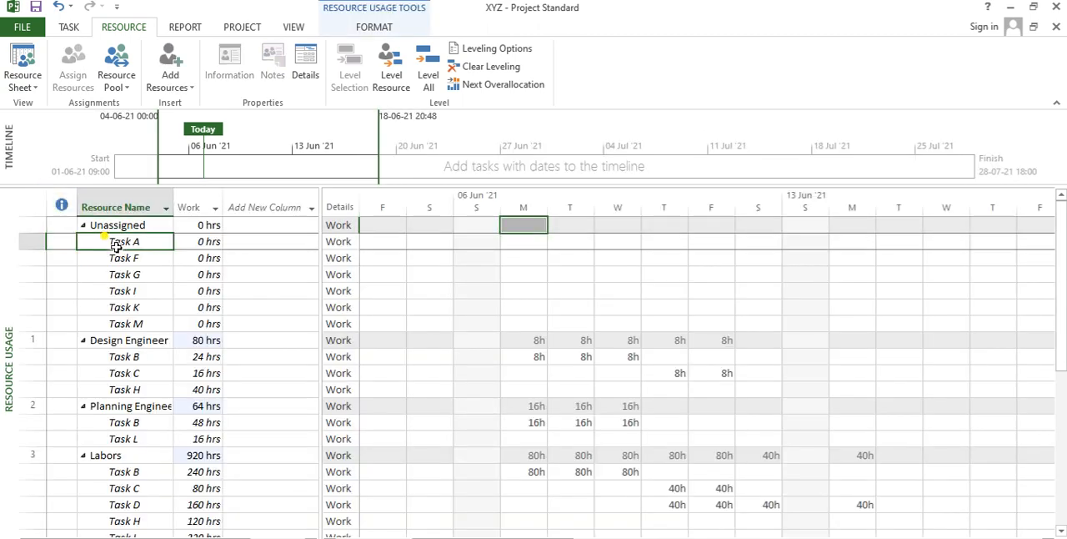
key(Down)
key(Down)
key(Down)
key(Down)
key(Down)
key(Down)
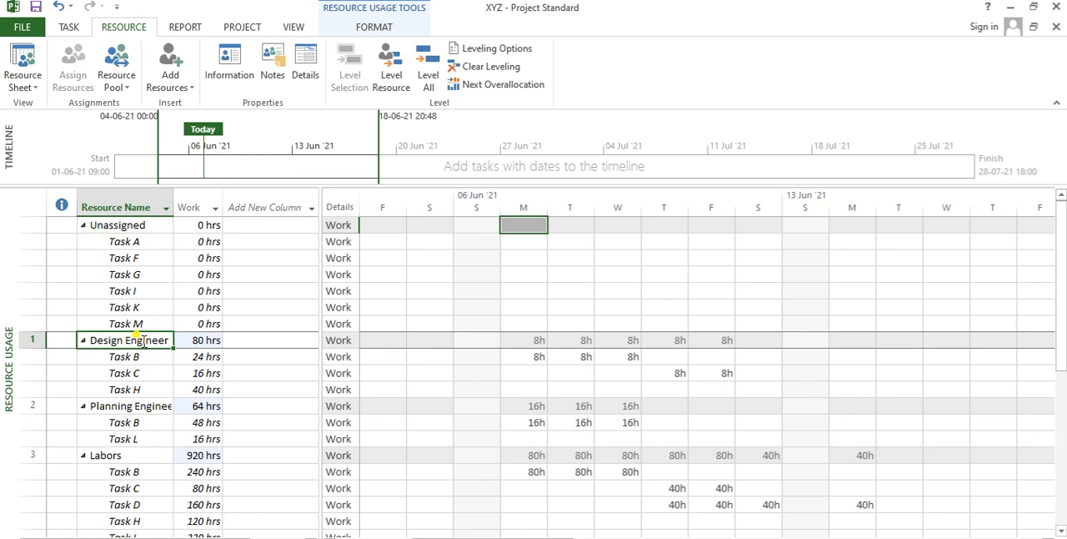
Step: Examine the Design Engineer's assigned tasks, their work hours and the daily hours for Task B
key(Down)
key(Down)
key(Down)
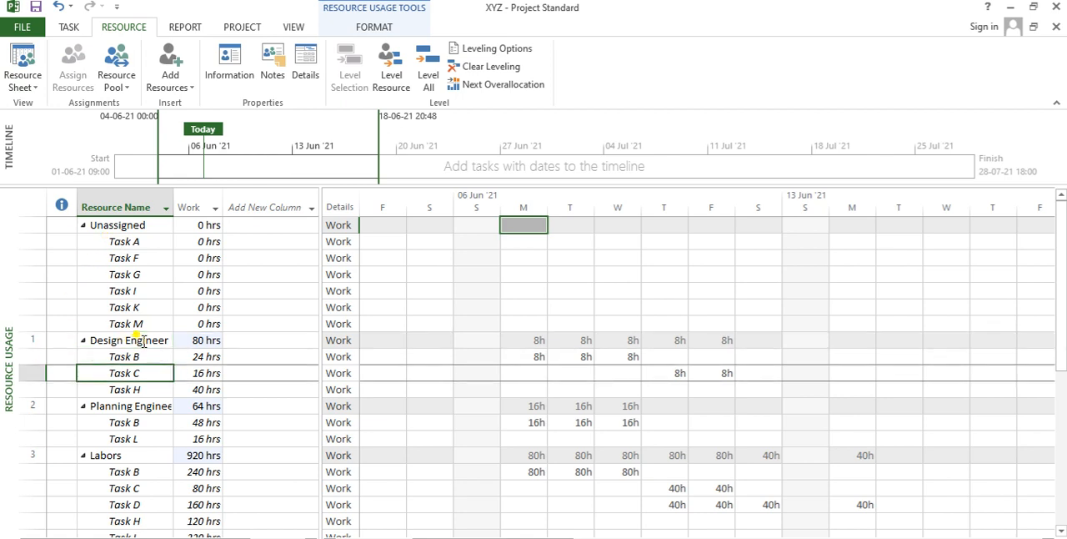
key(Up)
key(Up)
key(Right)
key(Right)
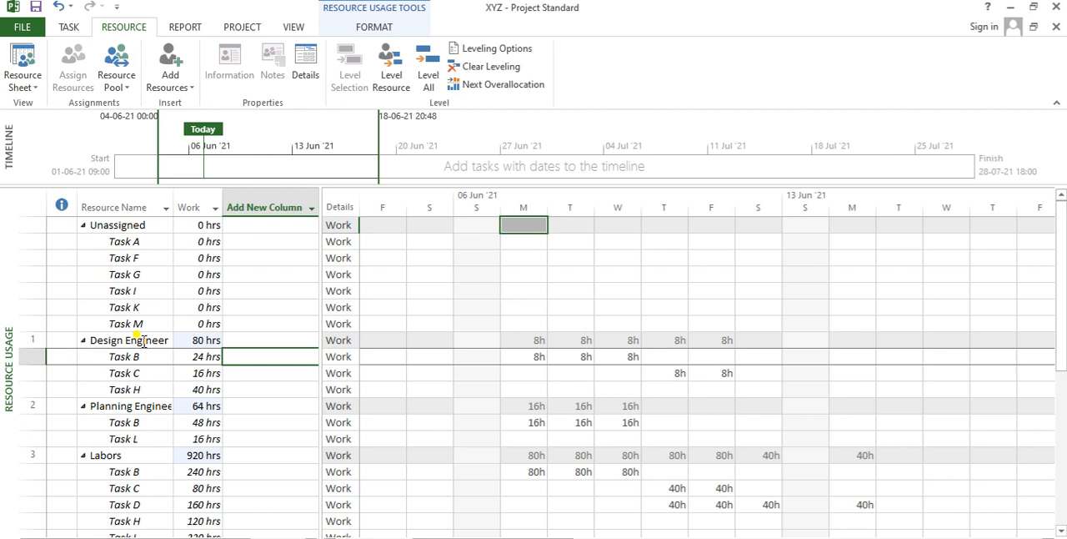
click(539, 356)
key(Right)
key(Right)
key(Right)
key(Right)
key(Down)
key(Down)
key(Down)
key(Down)
key(Down)
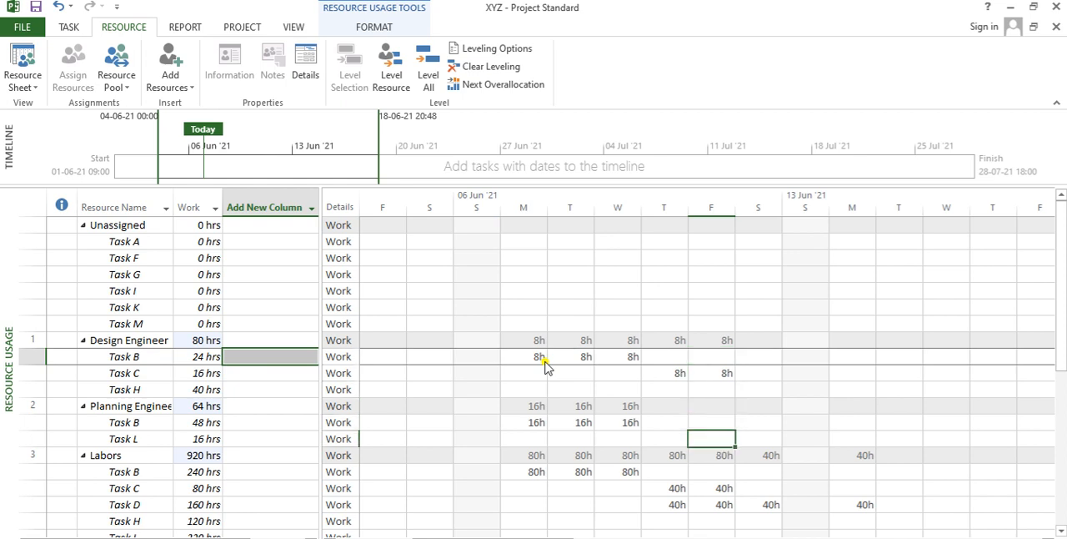
Step: Examine the Planning Engineer's hours on Tasks B and L, and the daily hours of Task B down to the Labors rows
click(152, 406)
key(Down)
key(Down)
key(Down)
key(Down)
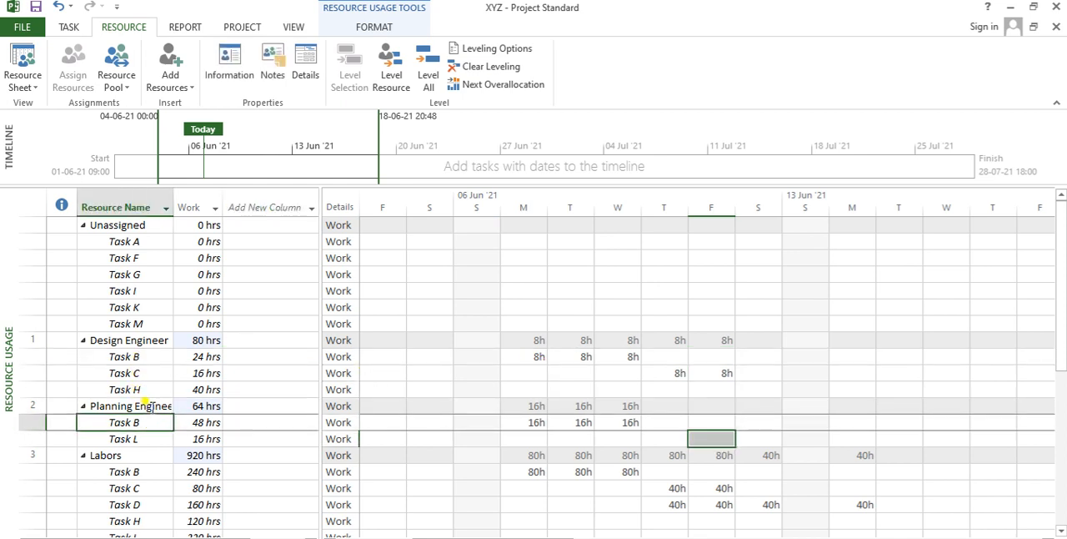
key(Up)
key(Up)
key(Up)
key(Up)
key(Down)
key(Down)
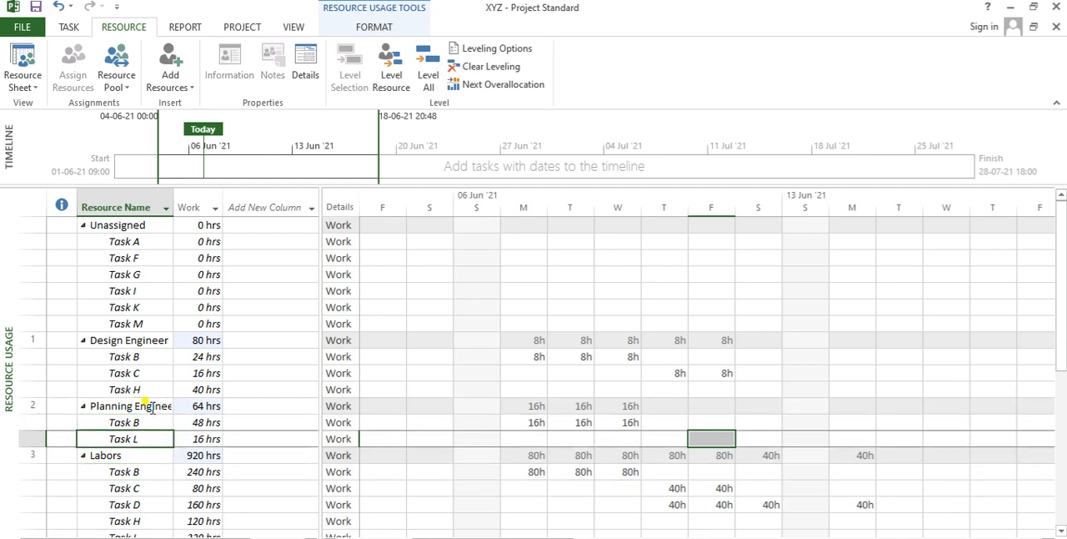
click(538, 421)
key(Right)
key(Down)
key(Down)
key(Down)
key(Down)
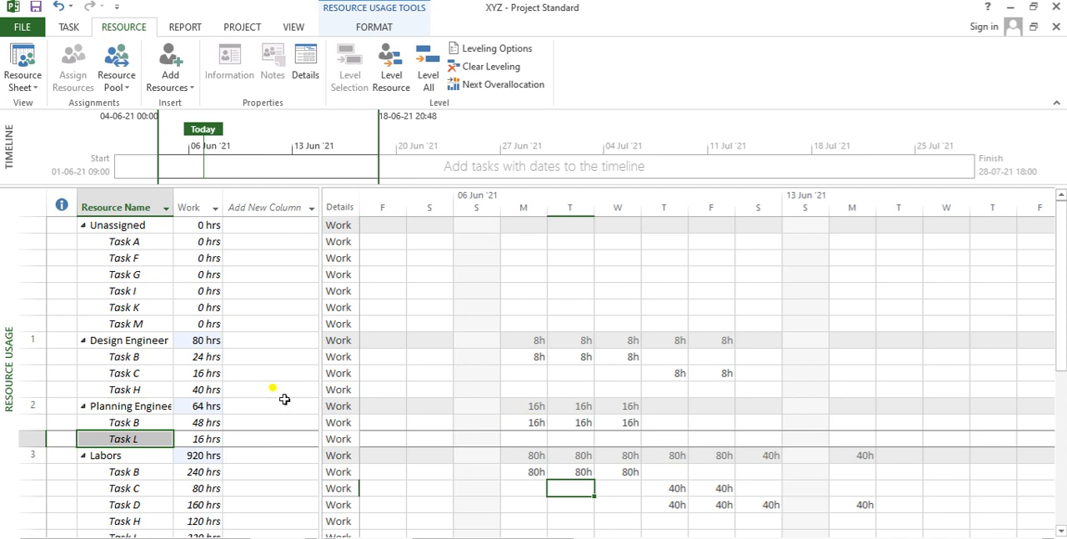
Step: Switch to the Task Usage view and go up to the XYZ project row at the start of the task list
click(24, 81)
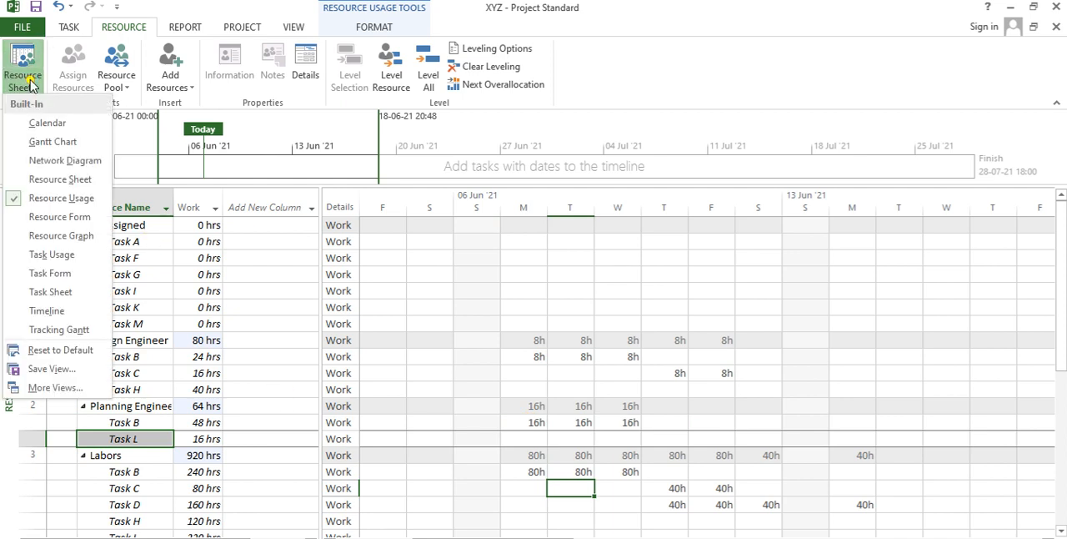
click(81, 257)
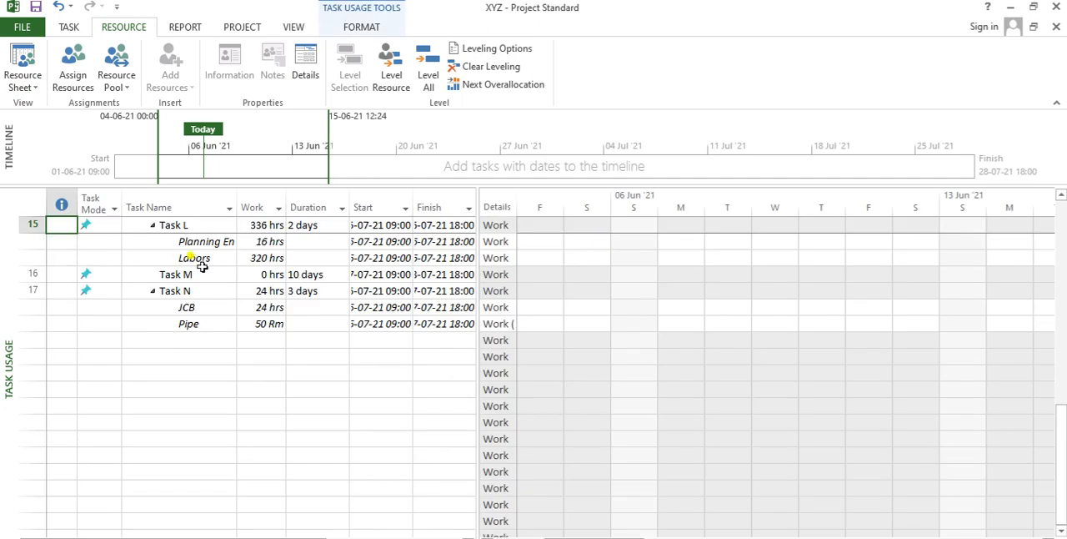
click(179, 243)
scroll(177, 242, up, 1)
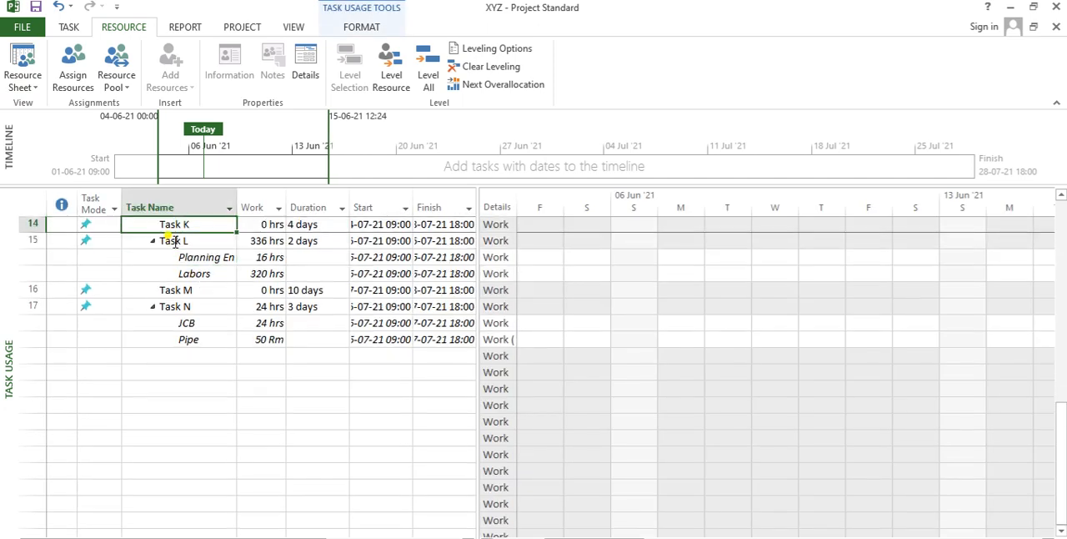
key(Up)
key(Up)
key(Up)
key(Up)
key(Up)
key(Up)
key(Up)
key(Up)
key(Up)
key(Up)
key(Up)
key(Up)
key(Up)
key(Up)
key(Up)
key(Up)
key(Up)
key(Up)
key(Up)
key(Up)
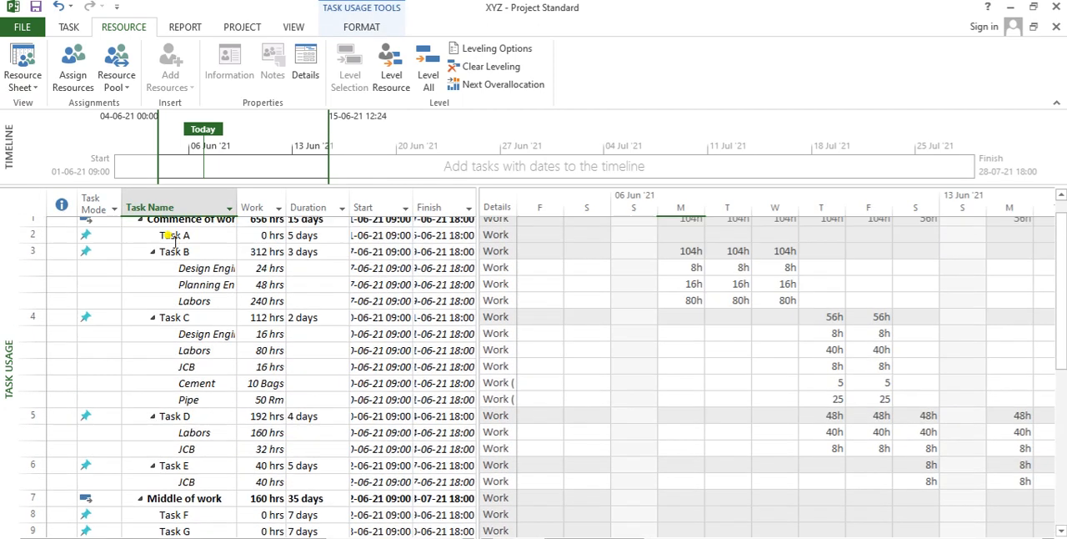
Step: Review Task B's assigned Design Engineer, Planning Engineer and Labors rows, including work and start and finish dates
key(Down)
key(Down)
key(Down)
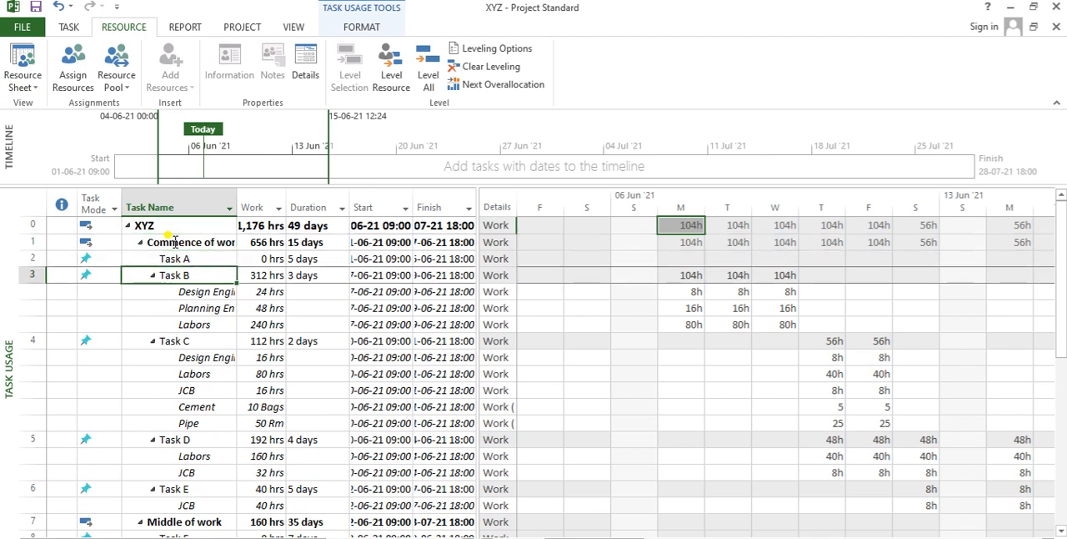
key(Down)
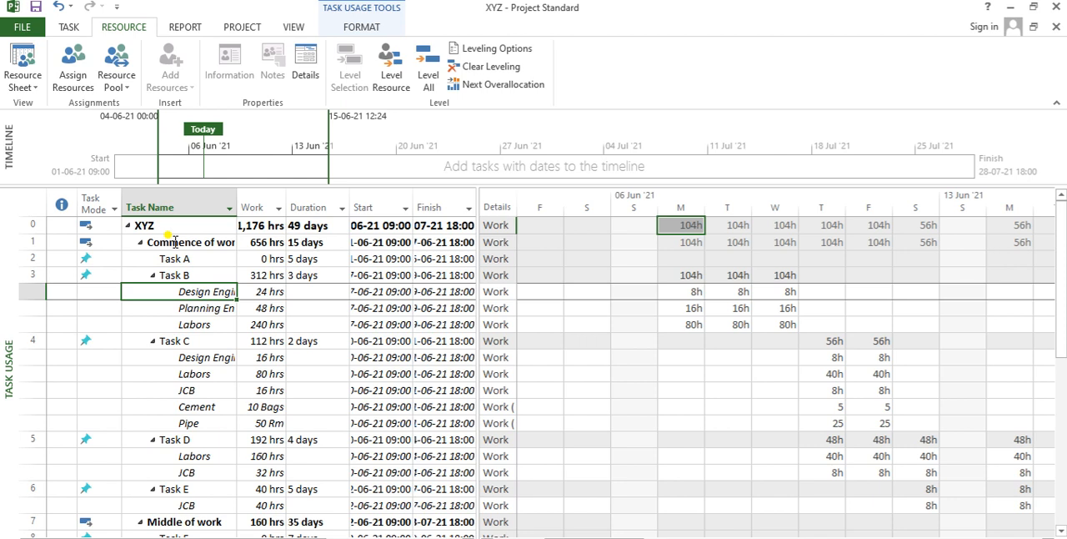
key(Down)
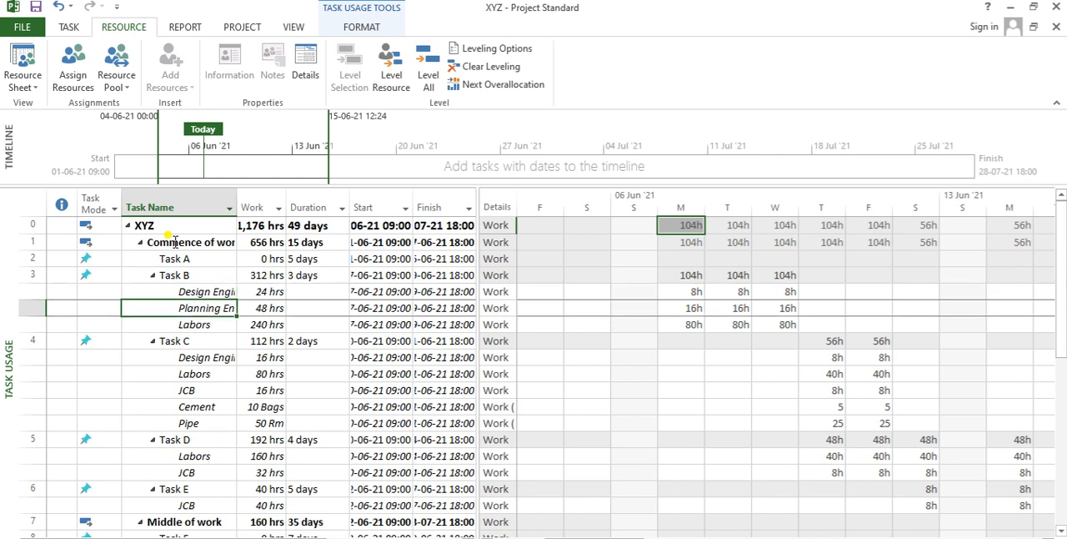
key(Down)
key(Right)
key(Right)
key(Right)
key(Right)
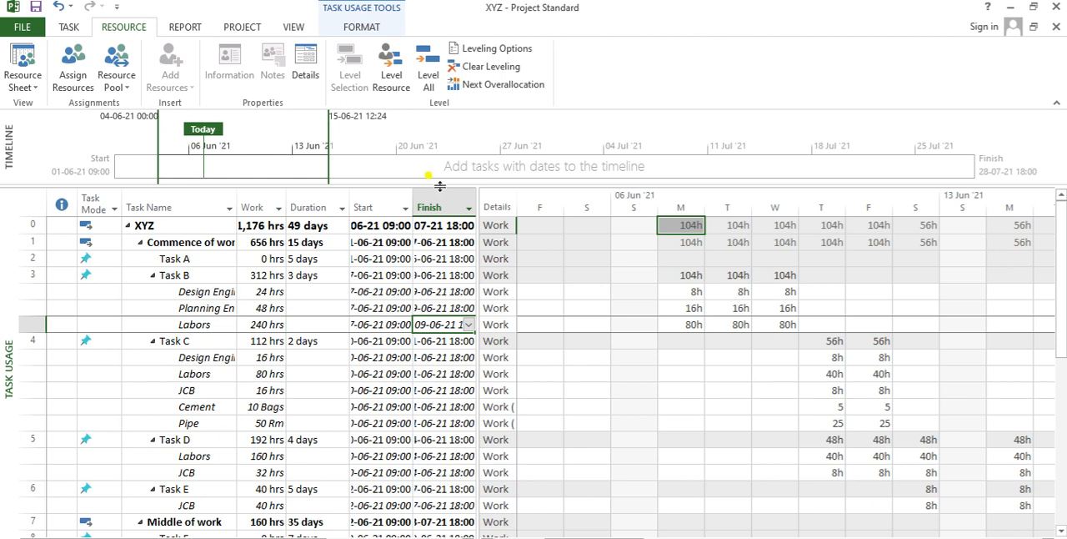
Step: Widen the Start and Finish columns of the task usage table so the full dates fit
drag(412, 201, 503, 198)
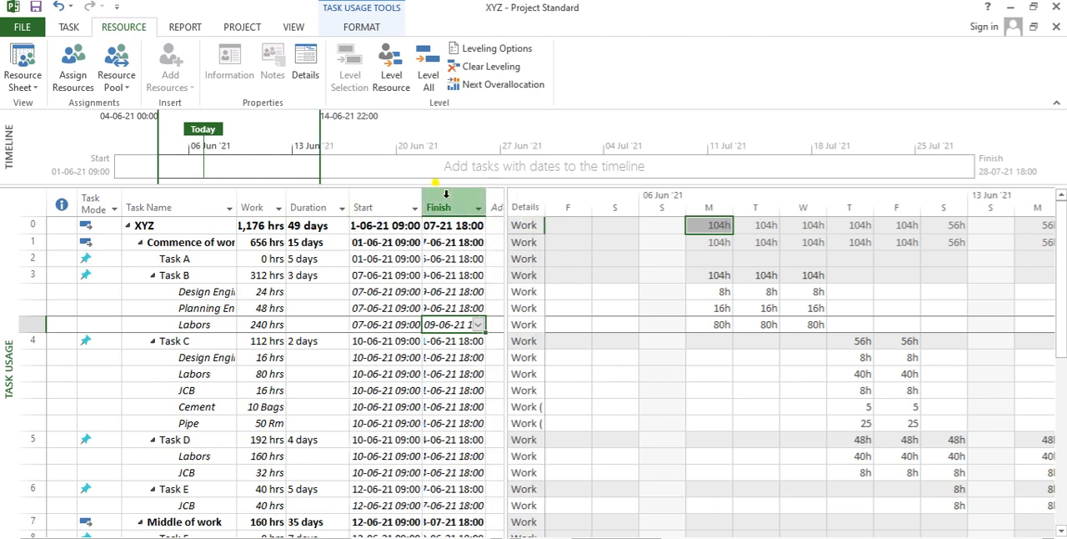
drag(422, 199, 532, 197)
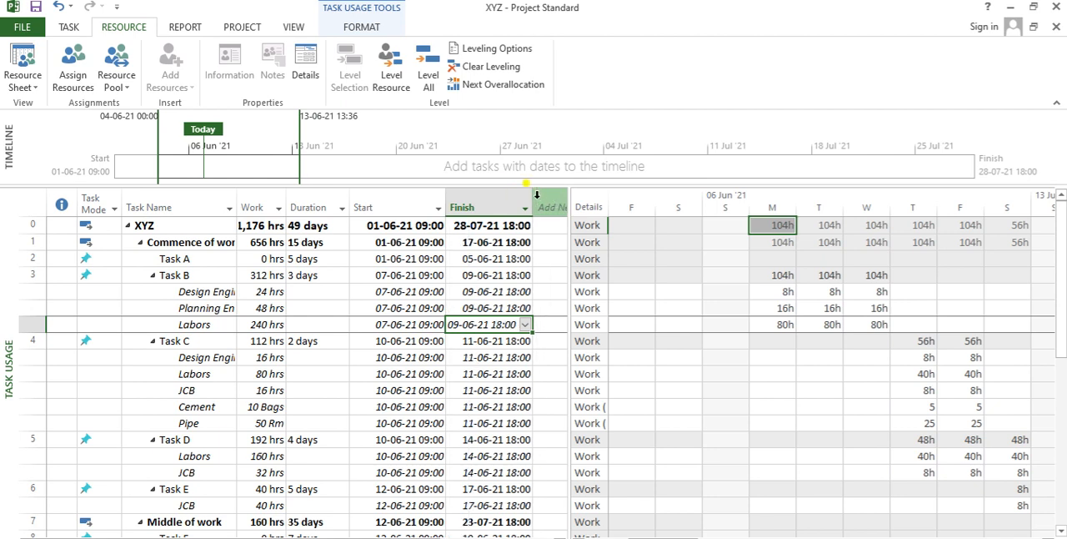
click(543, 275)
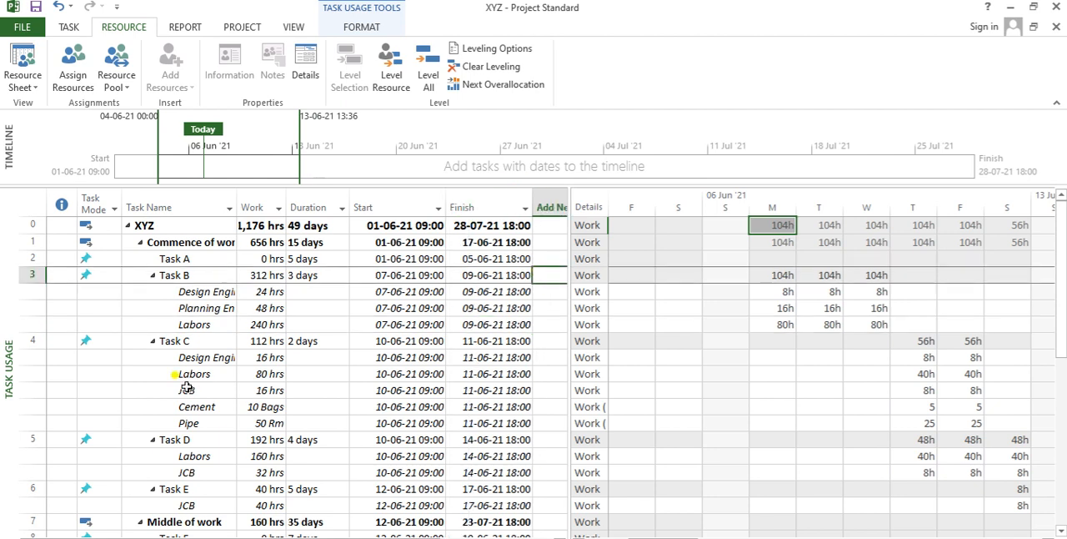
Step: Examine the Design Engineer assignment under Task B across the table columns and along its daily work timescale
click(201, 285)
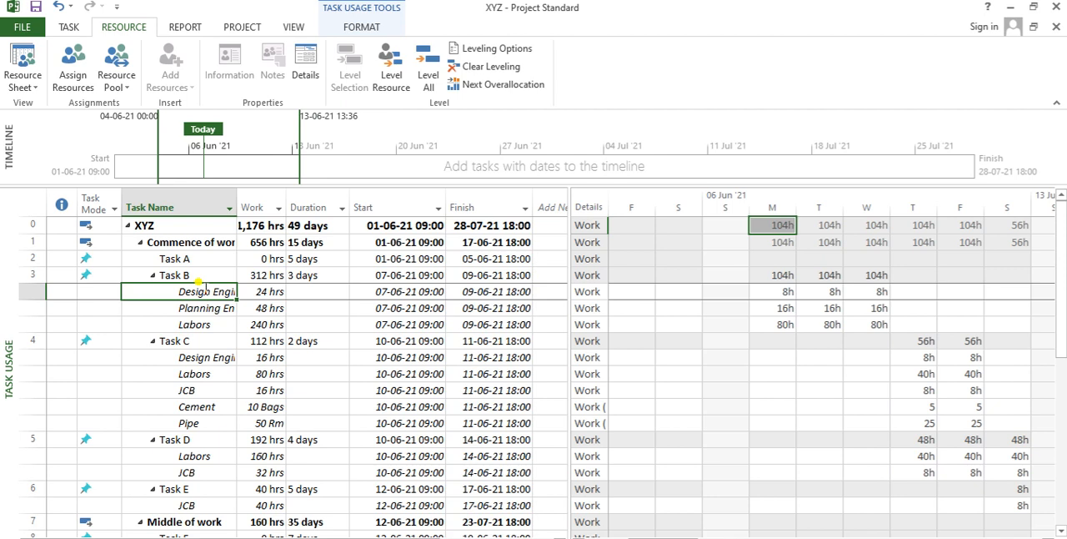
key(Right)
key(Right)
key(Right)
key(Right)
key(Right)
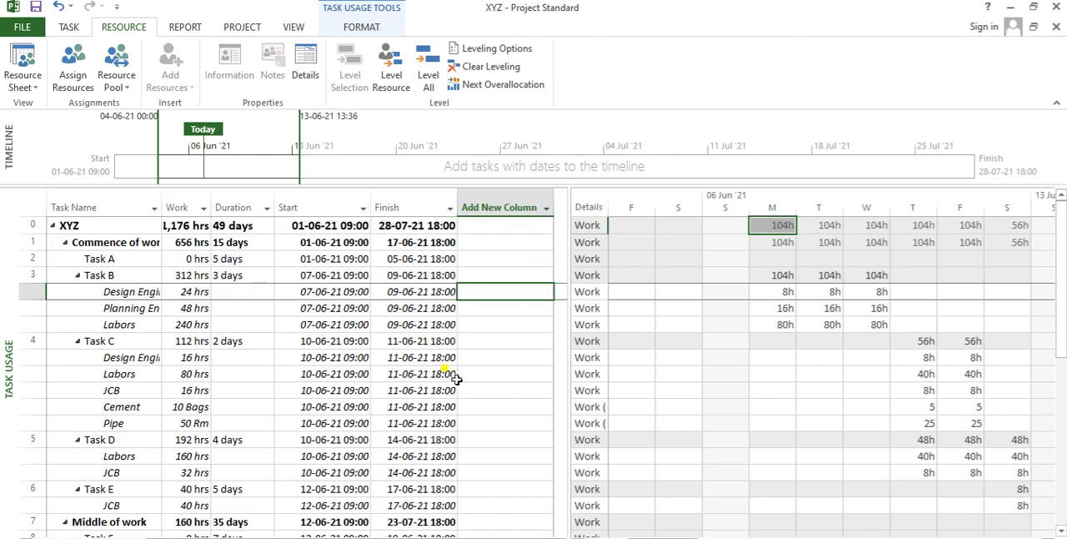
click(587, 292)
key(Right)
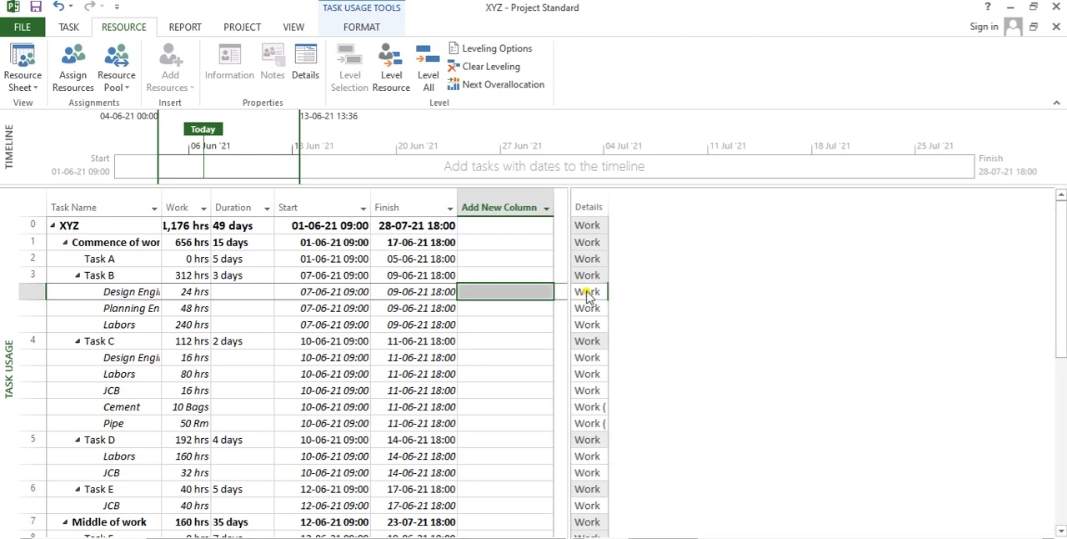
key(Right)
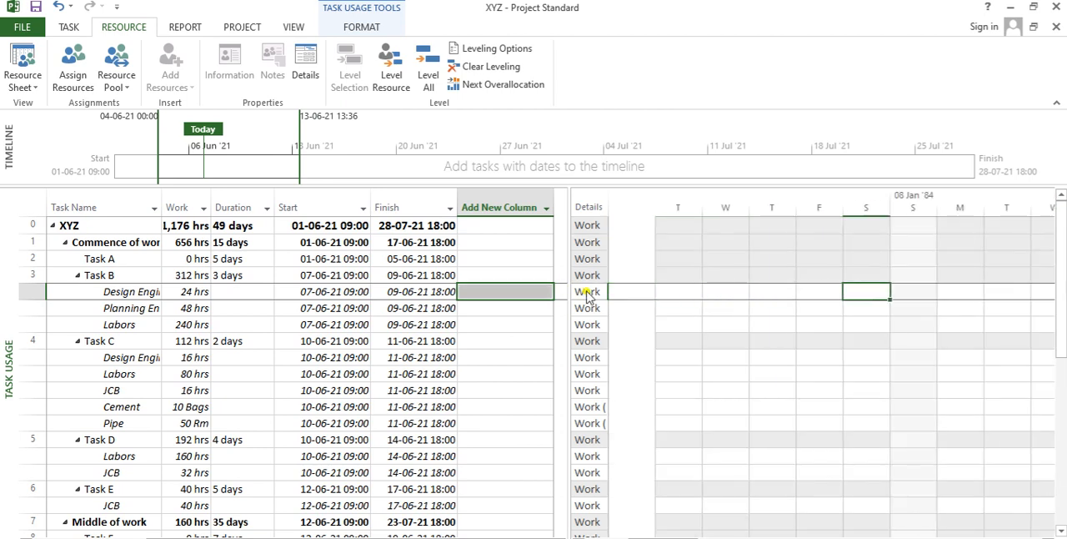
key(Right)
key(Right)
key(Right)
key(Right)
key(Right)
key(Right)
key(Right)
key(Right)
key(Right)
key(Right)
key(Right)
key(Right)
key(Right)
key(Right)
key(Right)
key(Right)
key(Right)
key(Right)
key(Right)
key(Right)
key(Right)
key(Right)
key(Right)
key(Right)
key(Right)
key(Right)
key(Right)
key(Right)
key(Right)
key(Right)
key(Right)
key(Right)
key(Right)
key(Right)
key(Right)
key(Right)
key(Right)
key(Right)
key(Right)
key(Right)
key(Right)
key(Right)
key(Right)
key(Right)
key(Right)
key(Right)
key(Right)
key(Right)
key(Right)
key(Right)
key(Right)
key(Right)
key(Right)
key(Right)
key(Right)
key(Right)
key(Right)
key(Right)
key(Right)
key(Right)
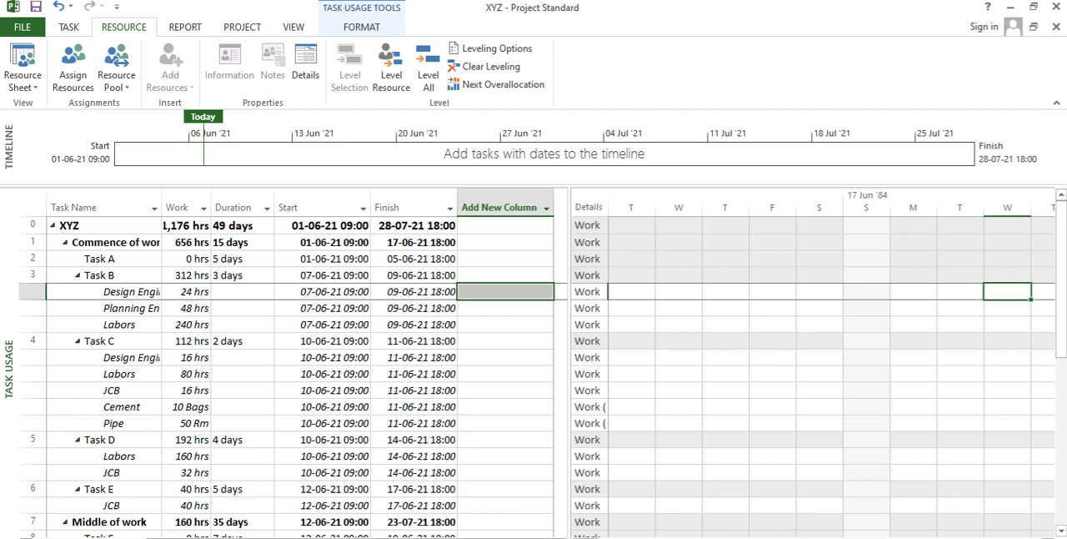
click(1048, 538)
click(1048, 538)
click(1048, 538)
click(1048, 538)
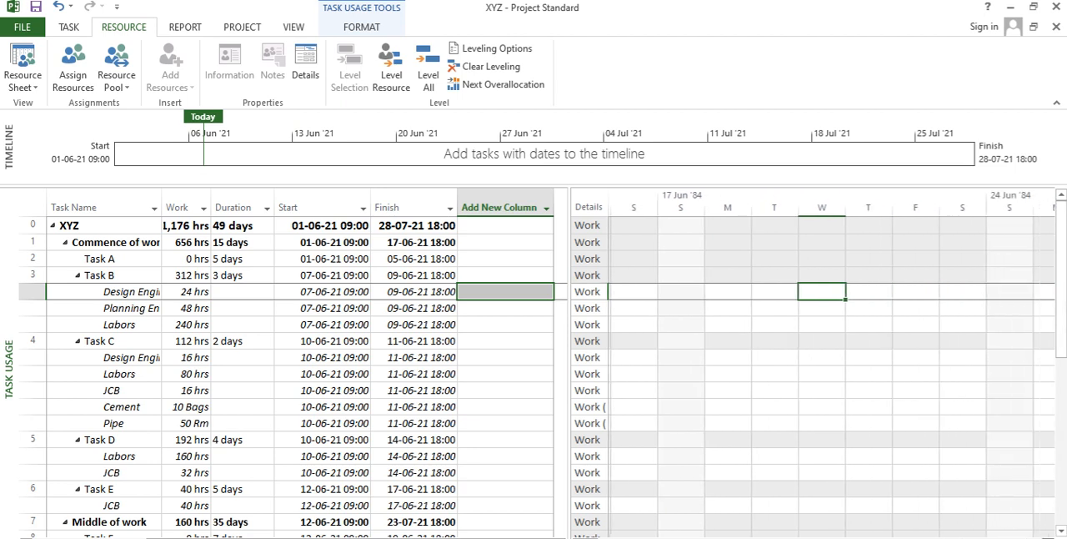
Step: Go back to the Labors row under Task B and bring the table's first columns back into view
click(258, 321)
key(Left)
key(Left)
key(Left)
key(Left)
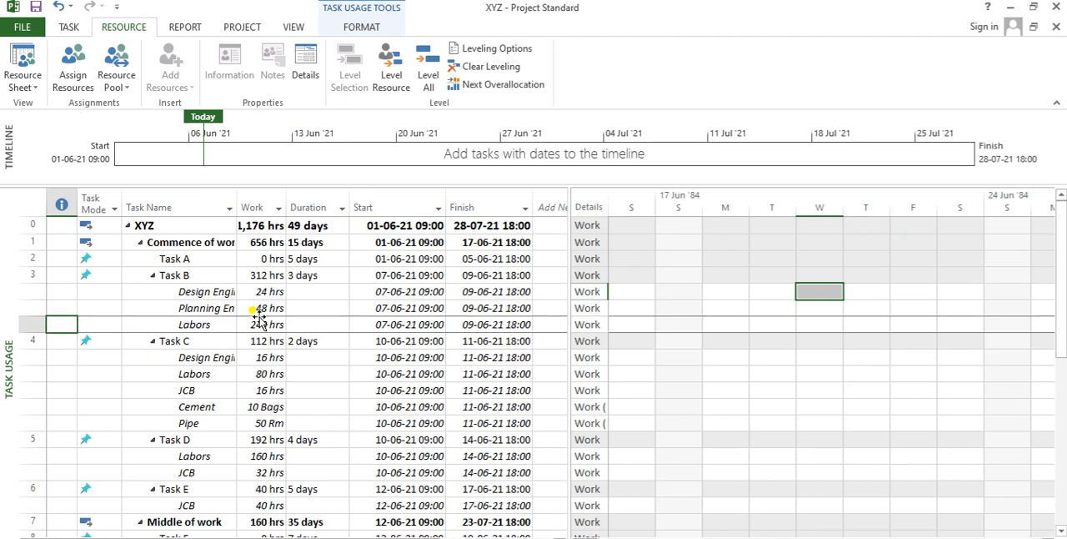
Step: Review the Labors assignment under Task B, checking its work and start date
key(Right)
key(Right)
key(Right)
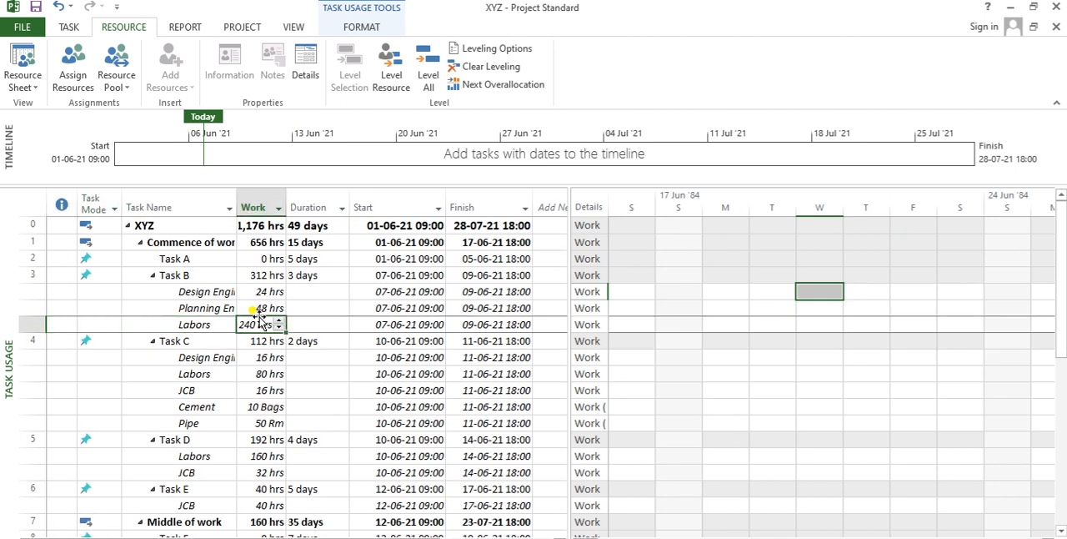
click(335, 372)
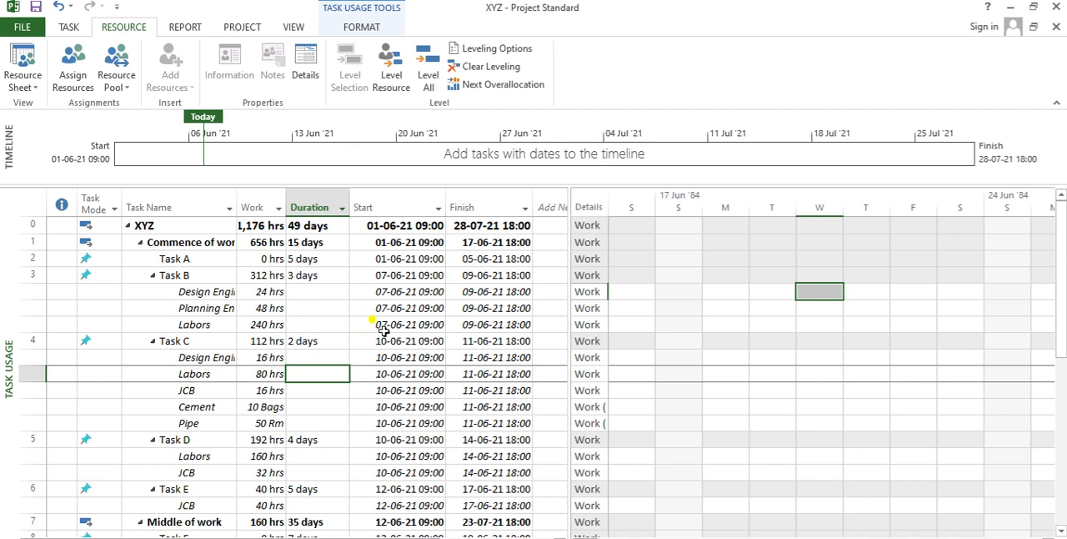
click(221, 324)
key(Right)
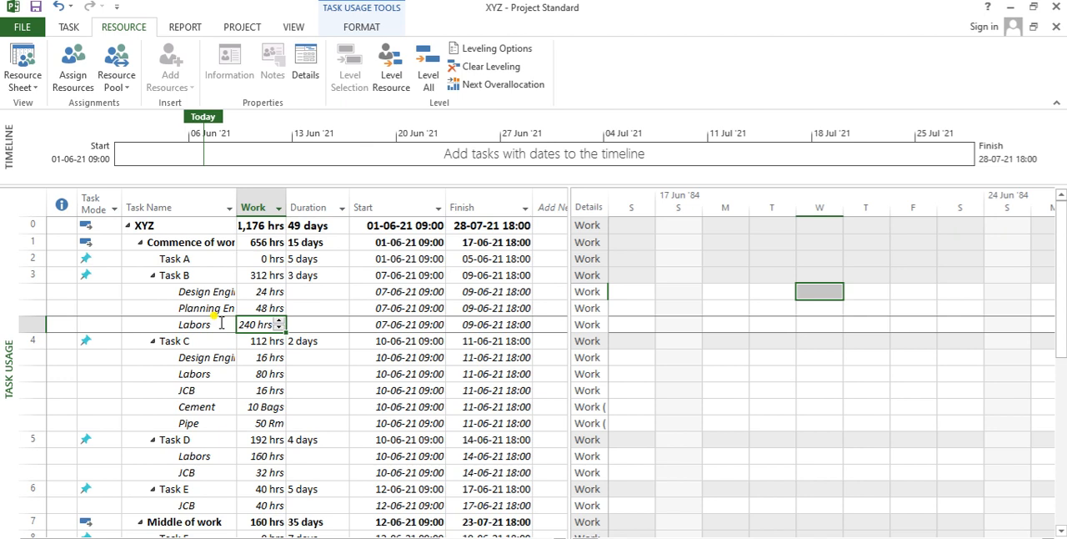
key(Right)
key(Right)
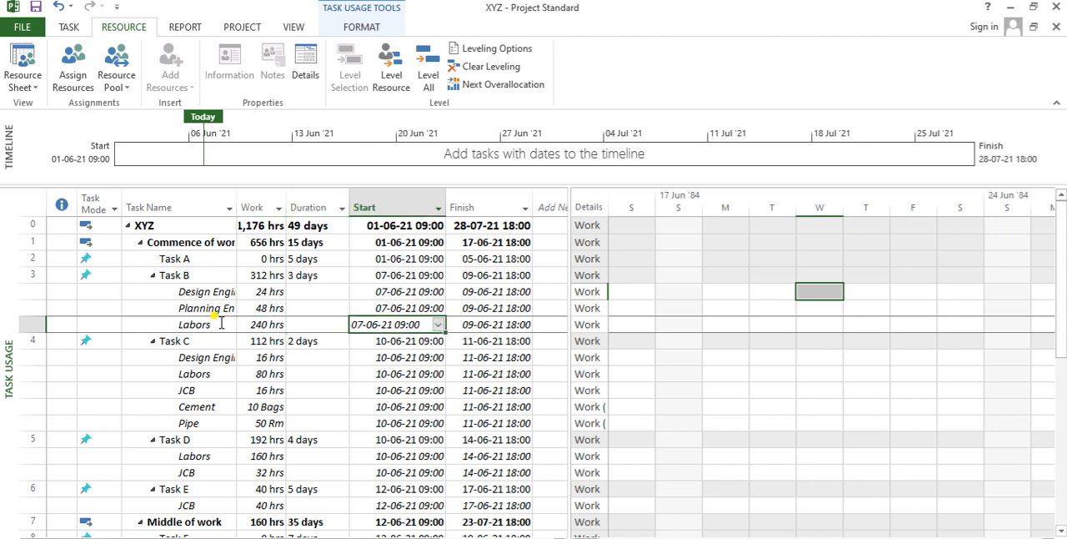
Step: Go down the Start dates from Task B's Labors row to the JCB assignment under Task D
key(Down)
key(Down)
key(Down)
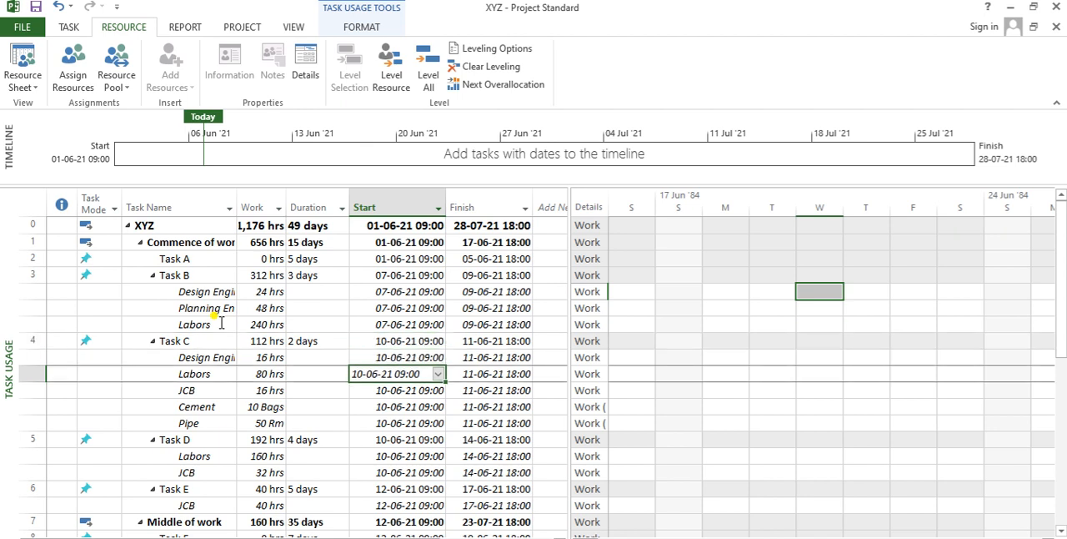
key(Down)
key(Down)
key(Down)
key(Down)
key(Down)
key(Down)
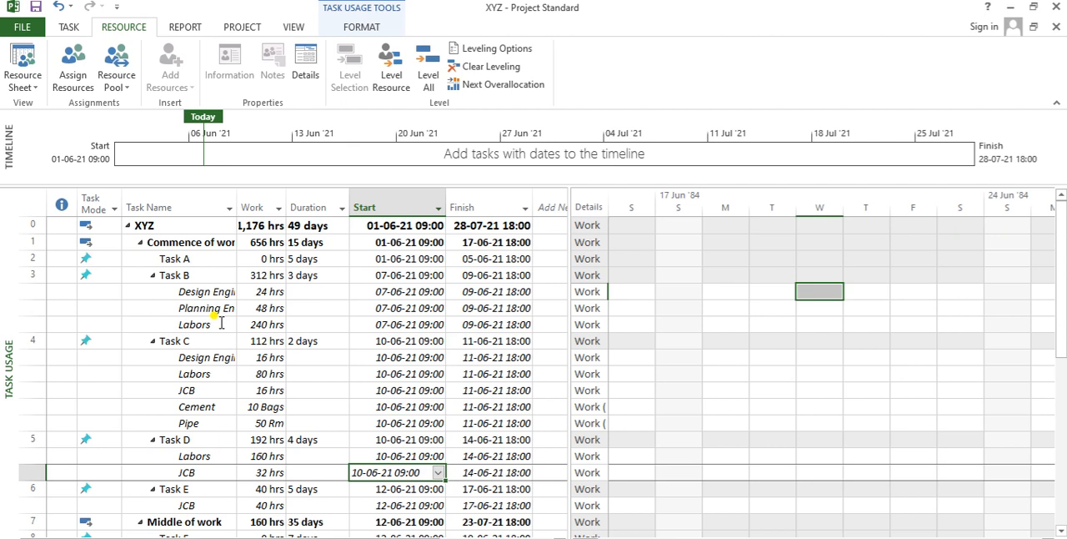
Step: Review Task C and select its assigned resource rows from Design Engineer through Pipe, down to Task D
click(177, 340)
click(182, 371)
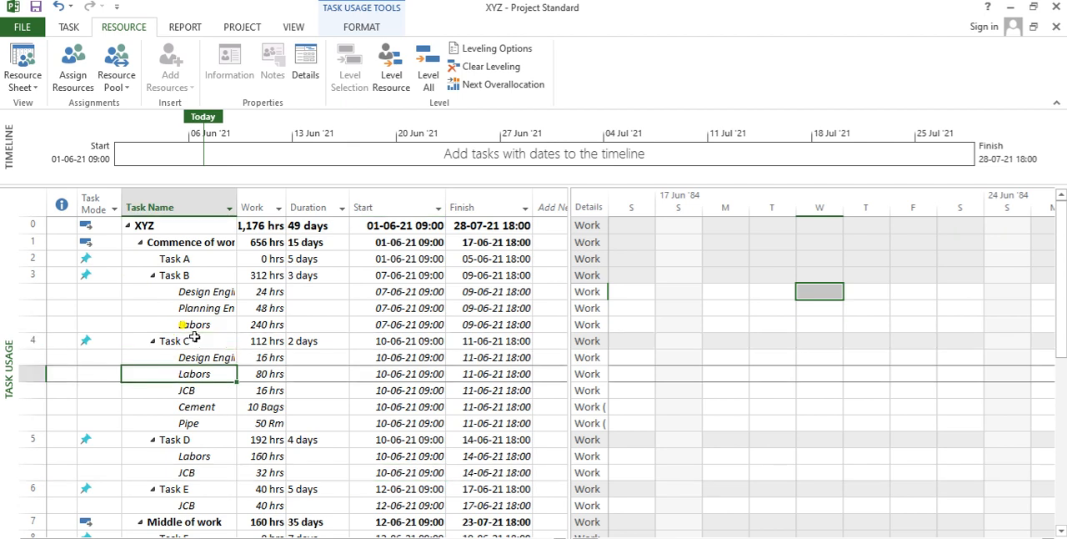
click(193, 336)
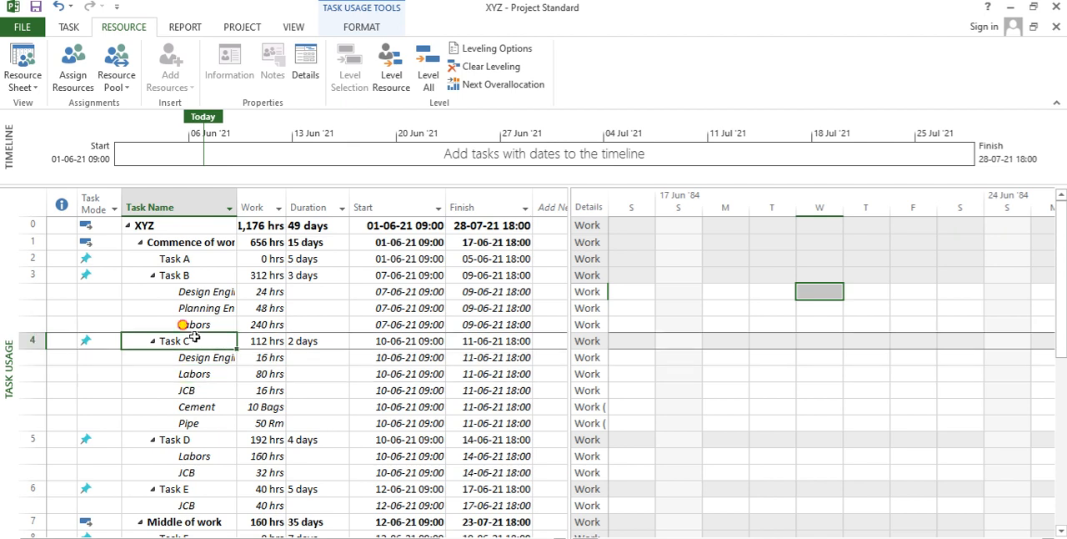
drag(187, 356, 177, 432)
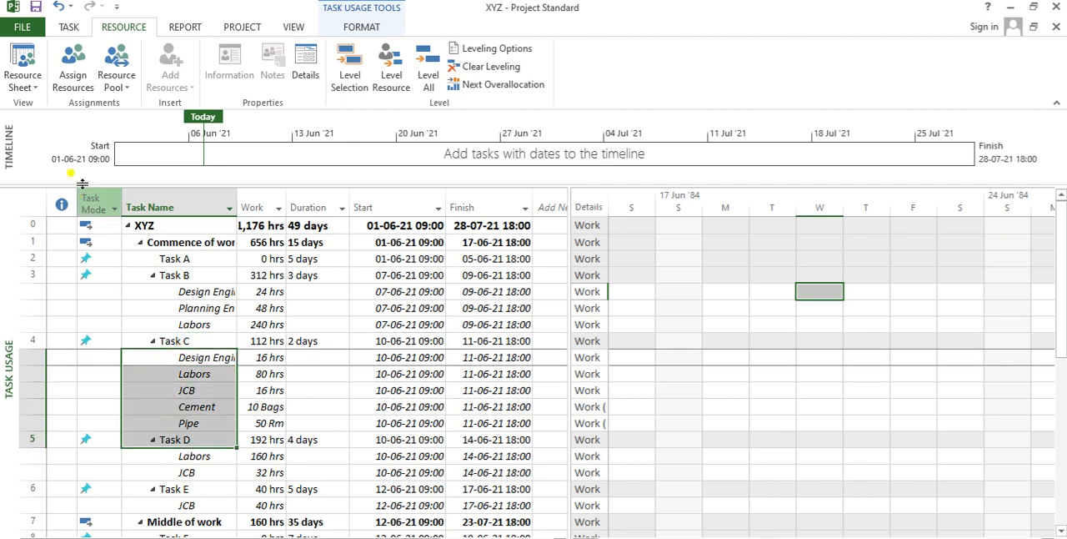
Step: Switch to the Resource Usage view and go down the resource list to Task B under Planning Engineer
click(22, 81)
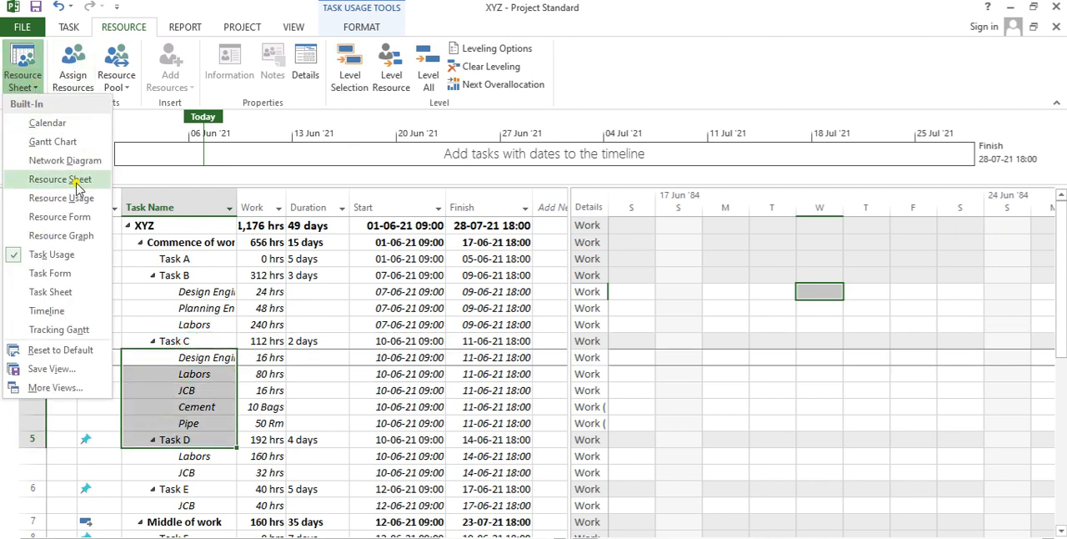
click(80, 201)
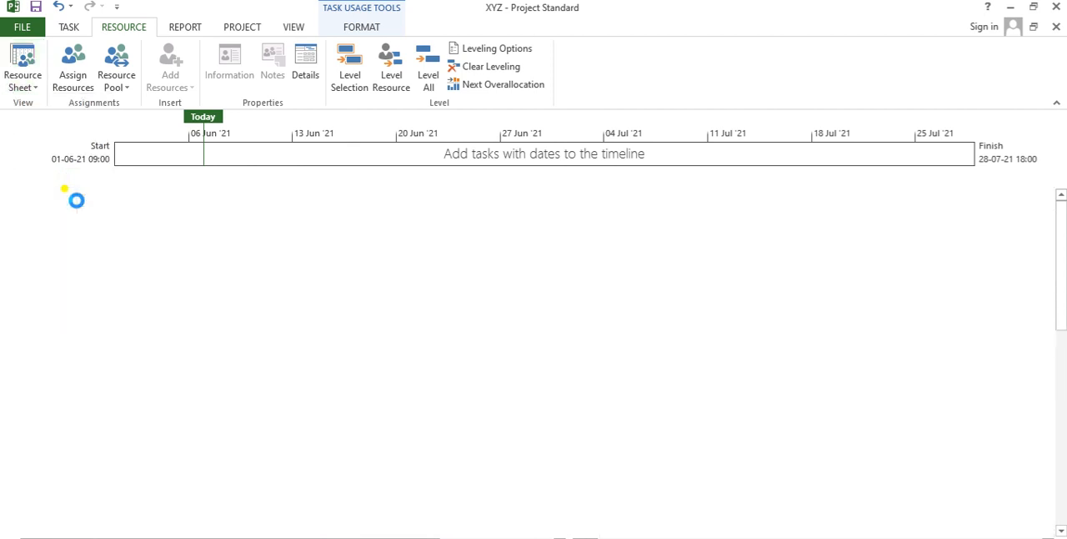
click(132, 297)
key(Down)
key(Down)
key(Down)
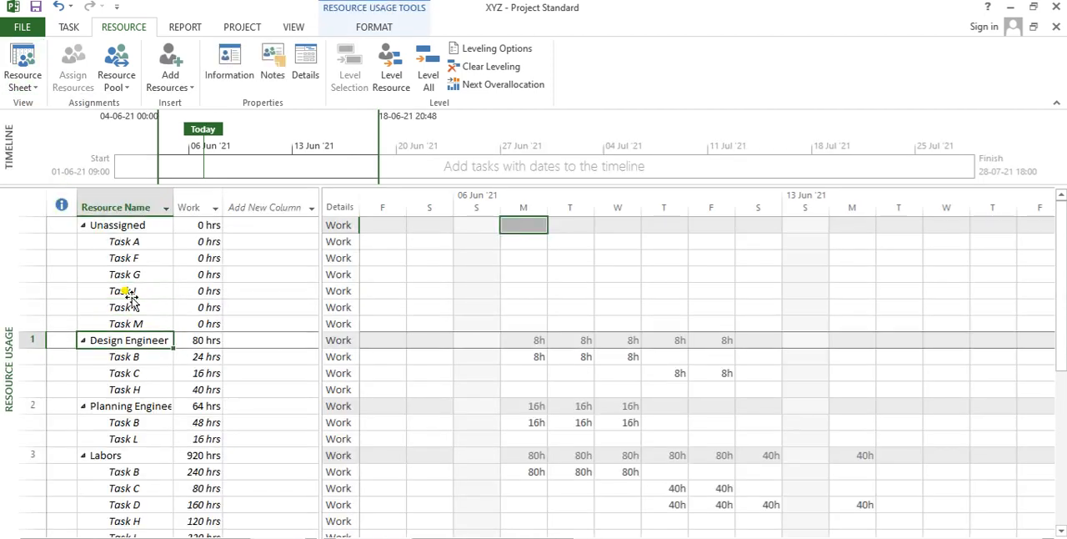
key(Down)
key(Down)
key(Down)
key(Down)
key(Down)
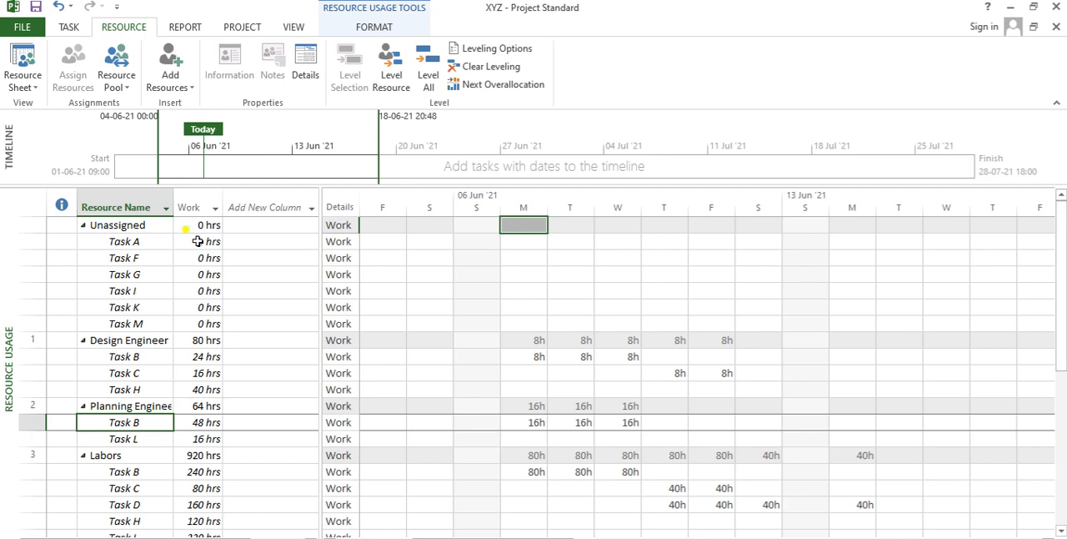
Step: View the Planning Engineer's rates and assigned tasks in the Resource Form, and switch to the Task Sheet view
click(24, 87)
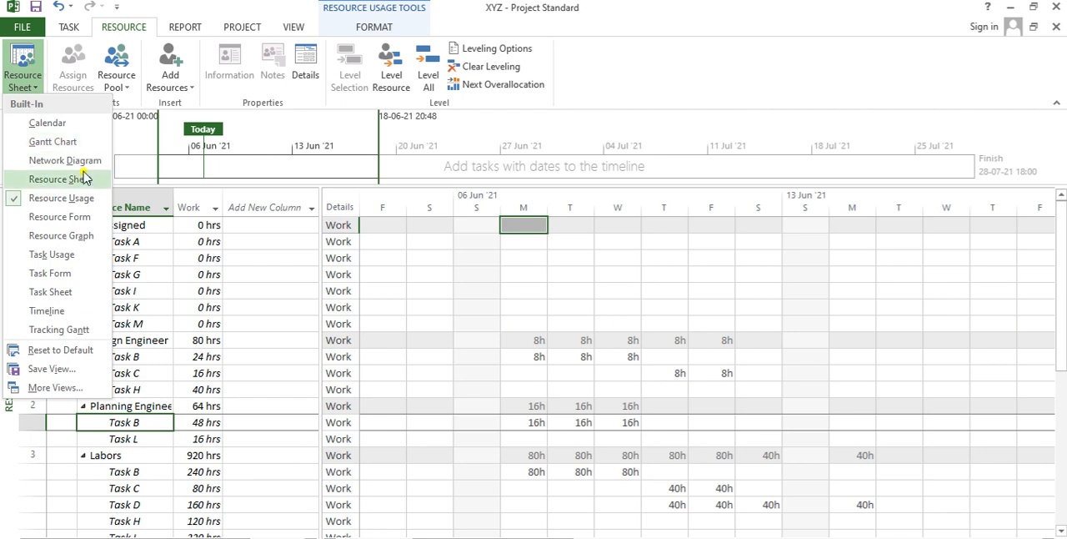
click(59, 217)
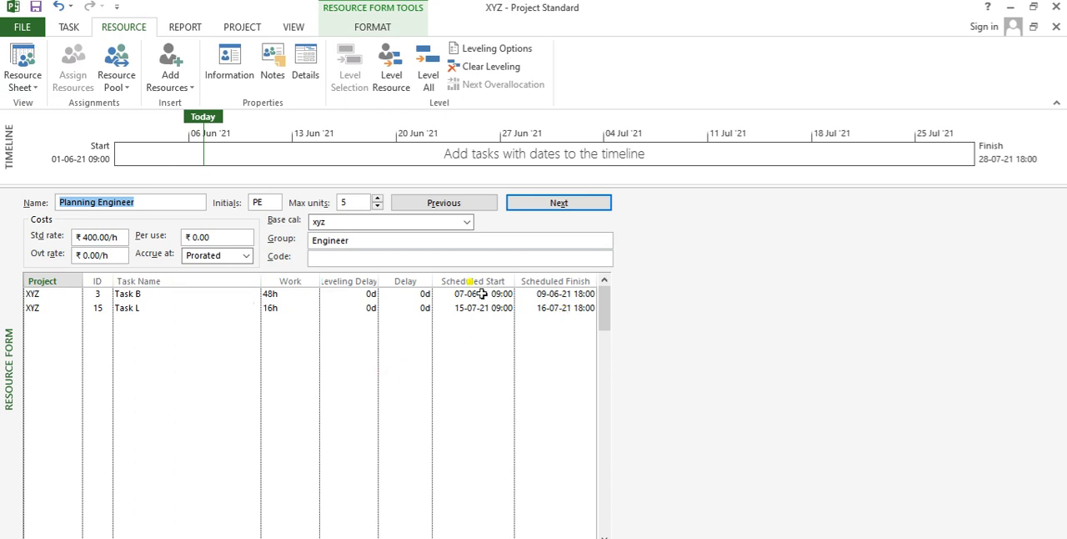
click(41, 83)
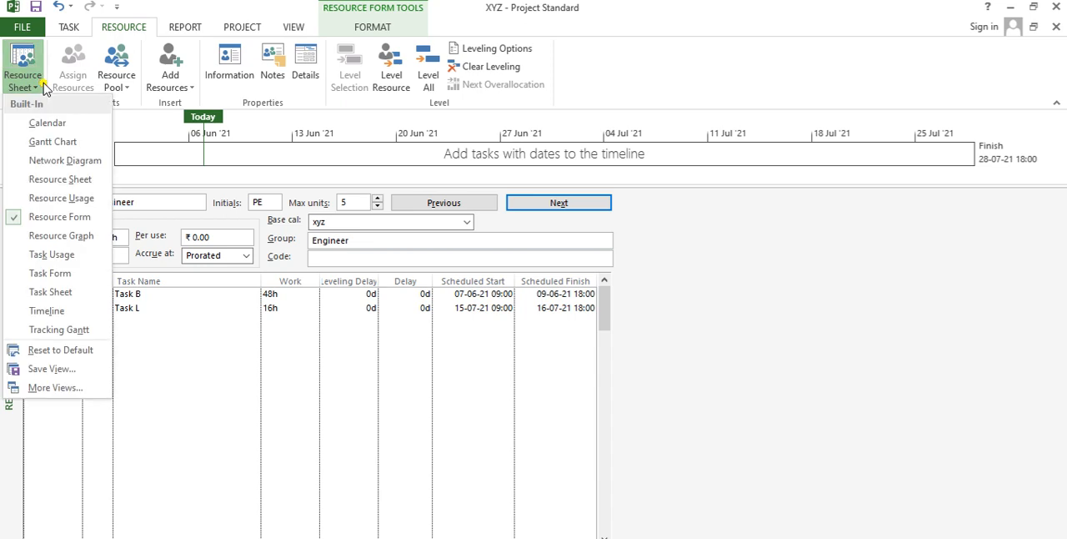
click(70, 300)
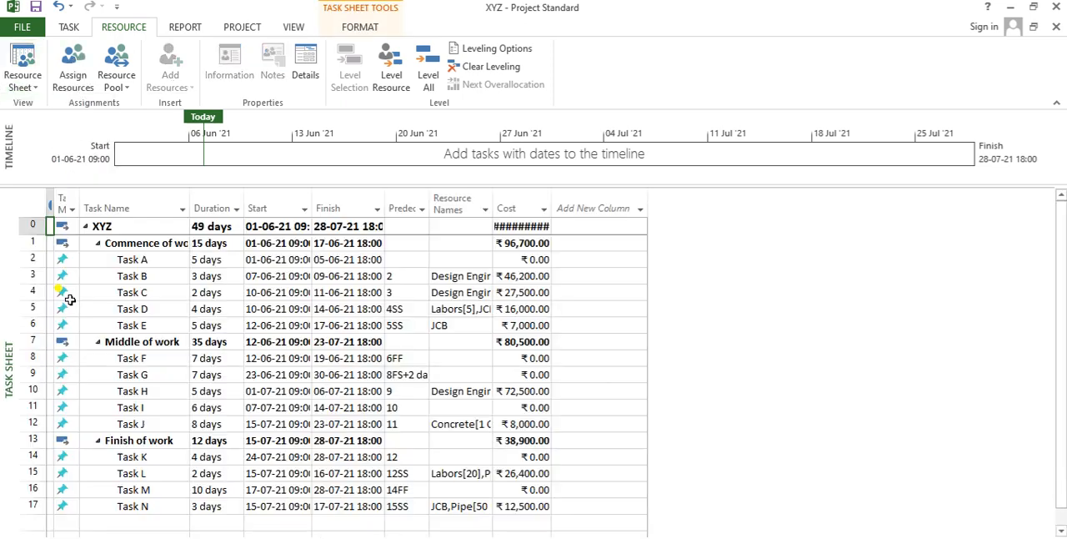
Step: Widen the Cost and Resource Names columns of the task sheet and select the rows from XYZ to Finish of work
click(182, 323)
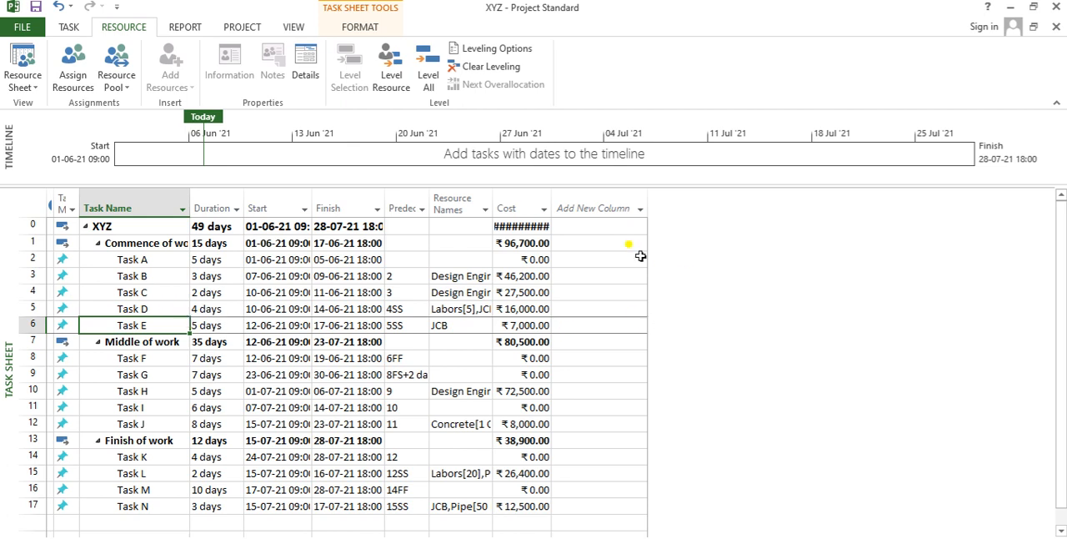
drag(551, 204, 603, 203)
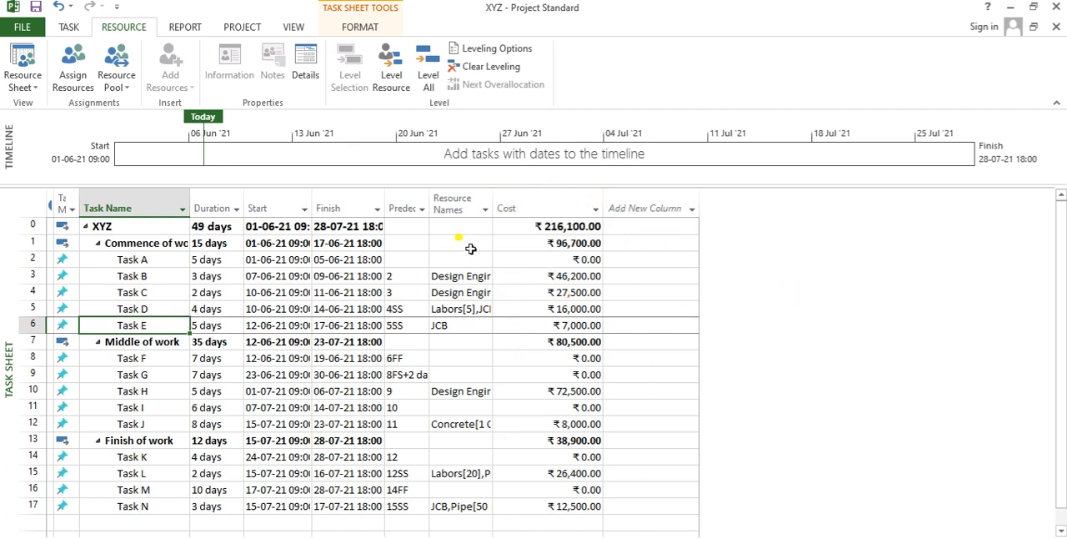
drag(472, 245, 574, 288)
drag(492, 204, 591, 195)
click(534, 309)
drag(133, 226, 634, 440)
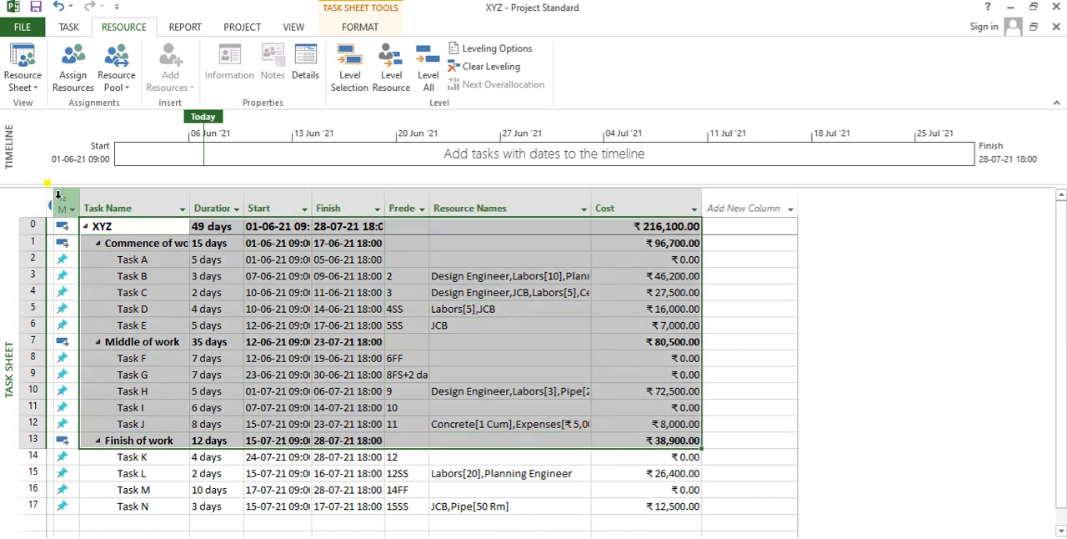
Step: Look at the project in the Gantt Chart view and return to the Resource Sheet view
click(25, 84)
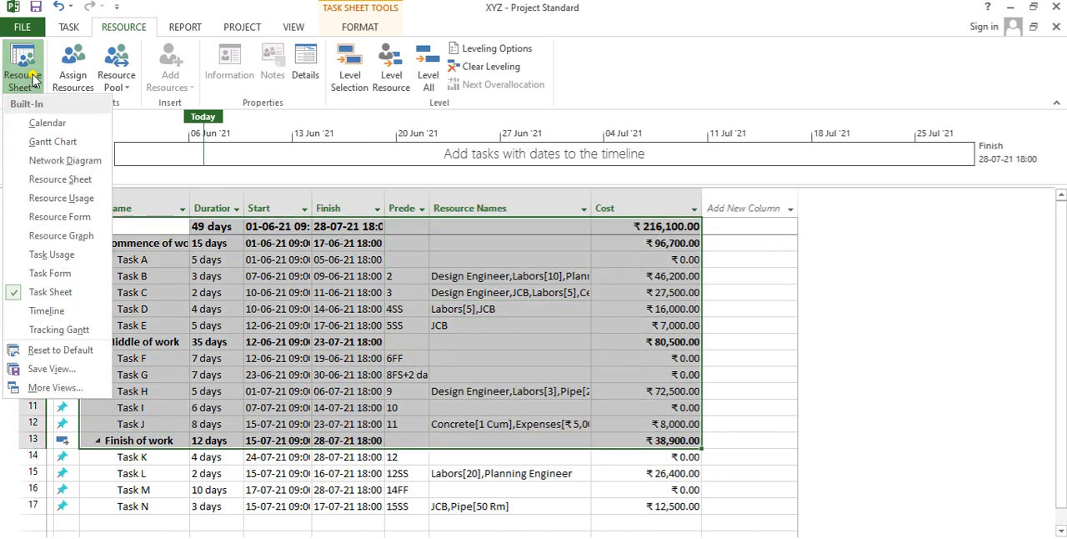
click(51, 142)
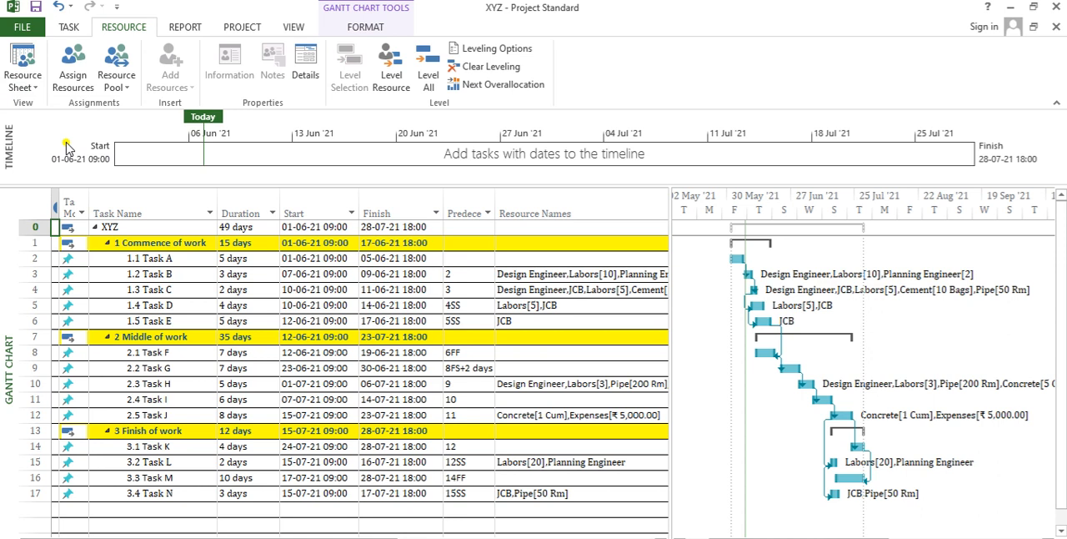
click(25, 87)
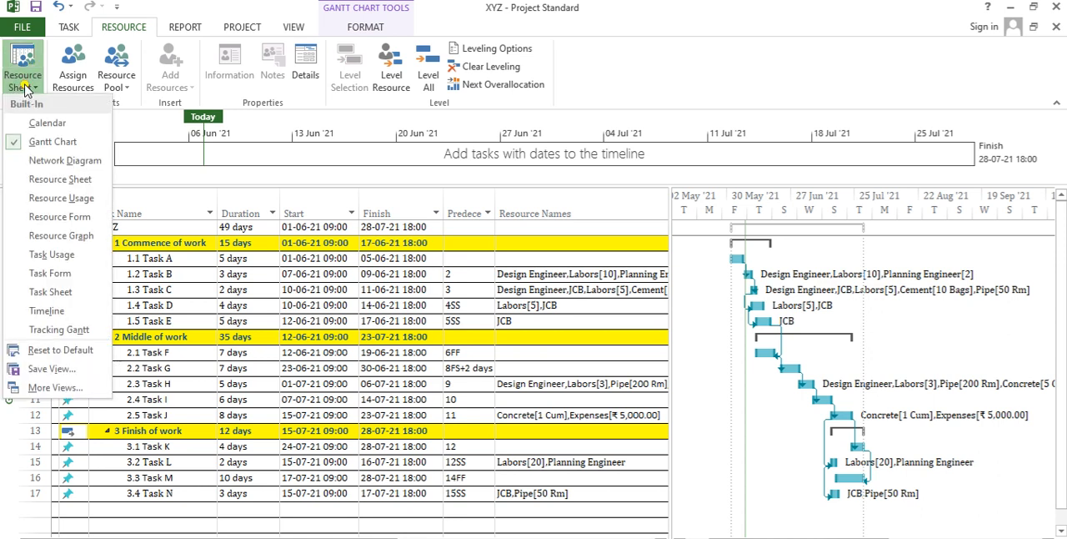
click(61, 180)
Step: Add a Base Calendar column after the Code column of the resource sheet
click(584, 325)
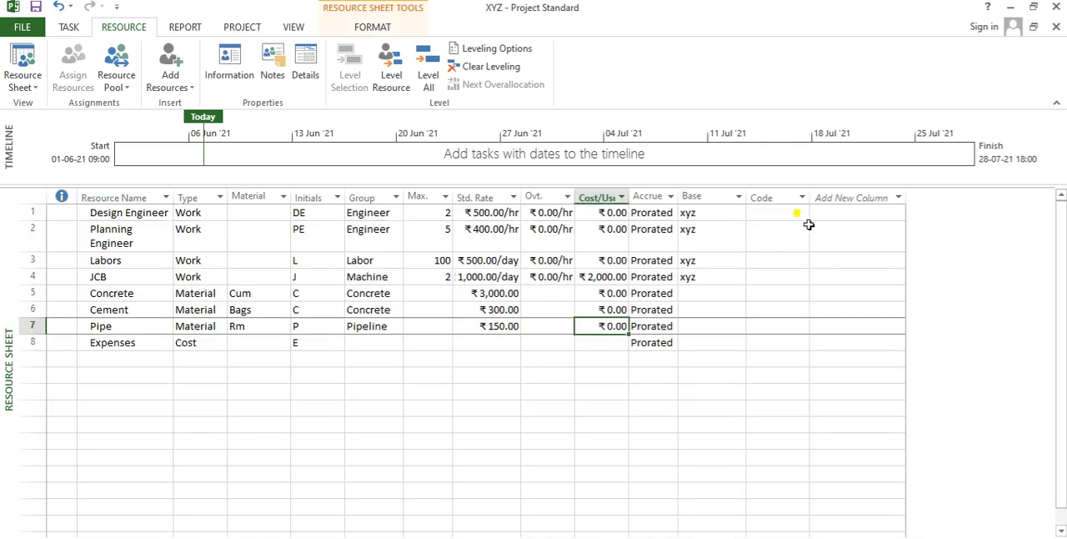
click(828, 196)
text(base ca)
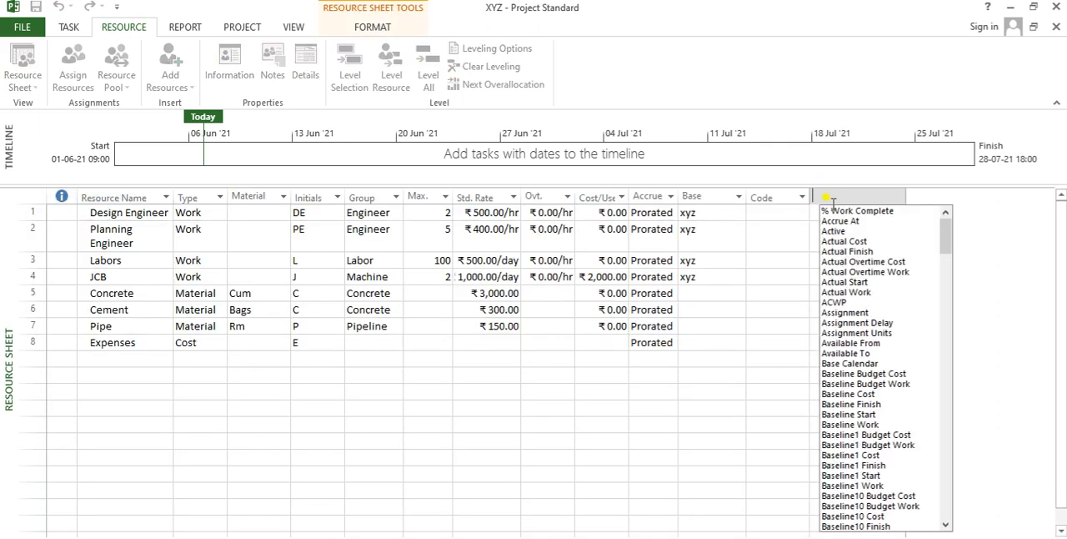
text(lendar)
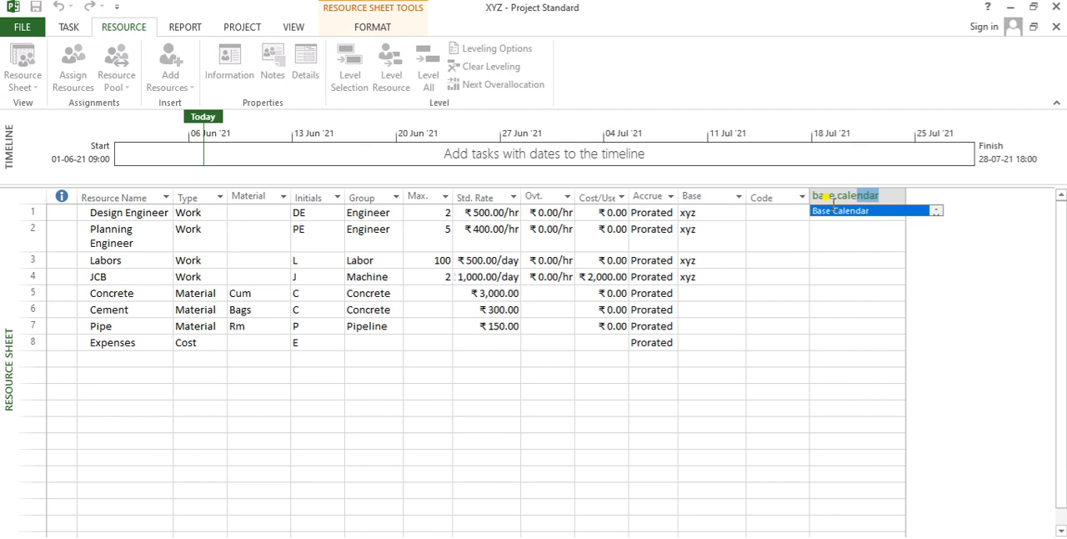
key(Return)
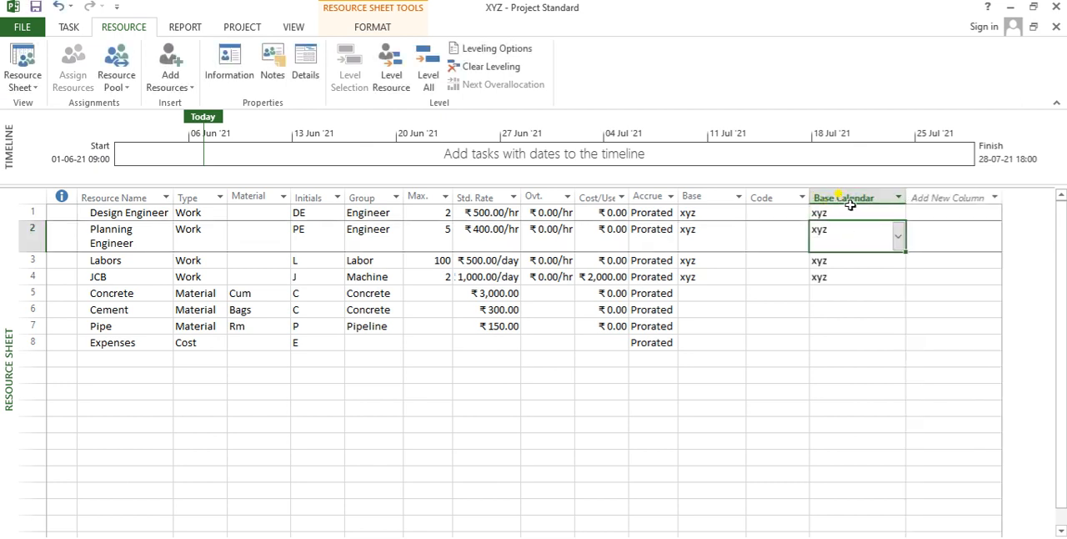
Step: Check the base calendar values of the four work resources, Design Engineer through JCB
drag(848, 211, 846, 275)
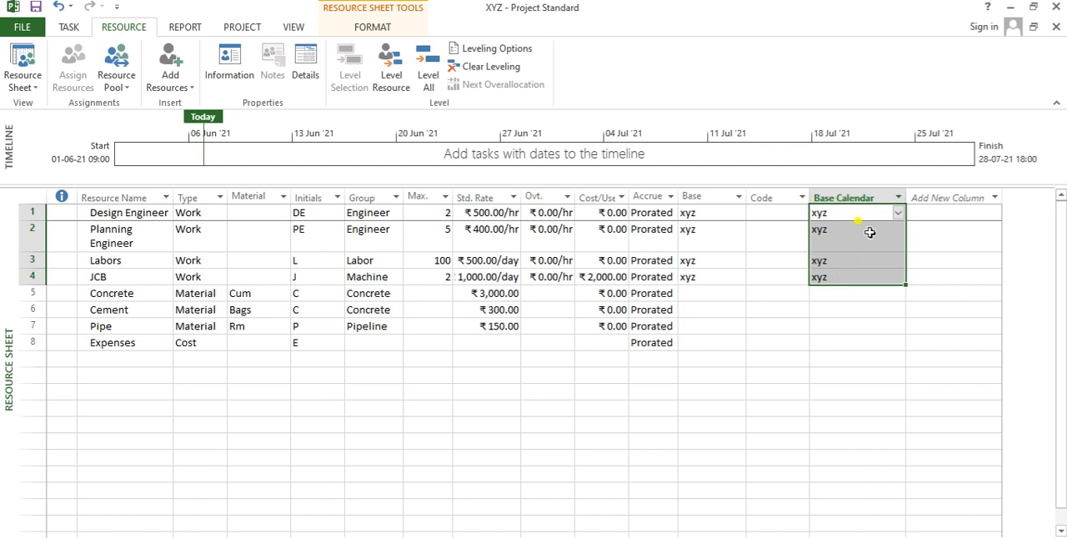
click(814, 240)
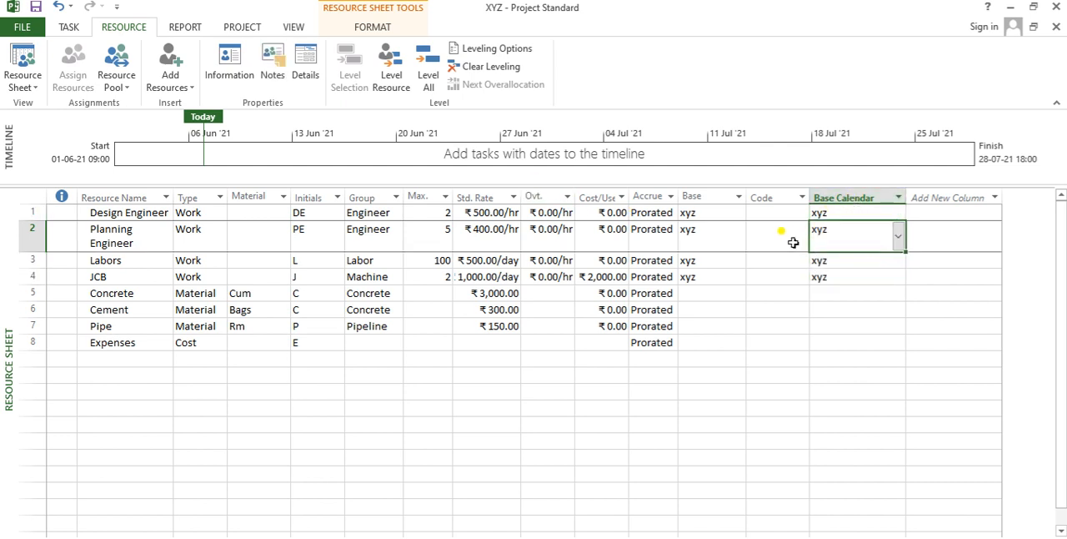
click(788, 240)
drag(833, 212, 832, 269)
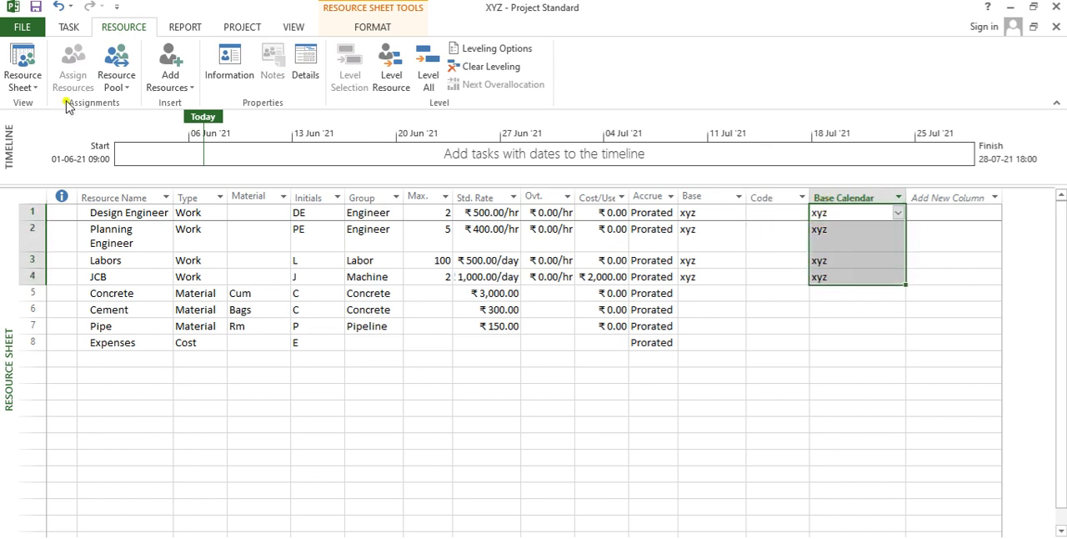
Step: Return to the Gantt Chart view and review the task durations, predecessors and assigned resource names
click(29, 84)
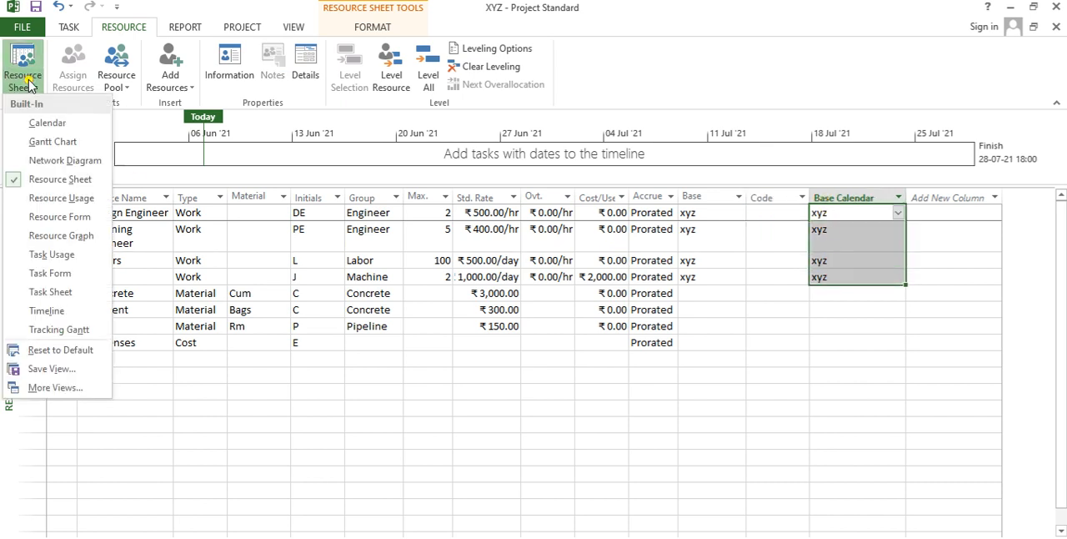
click(75, 144)
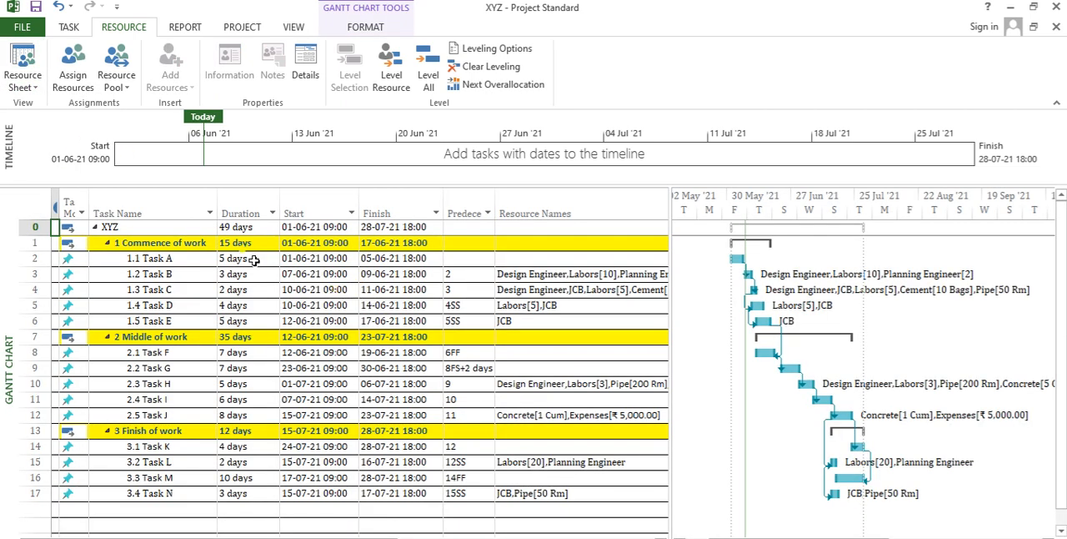
drag(162, 234, 566, 411)
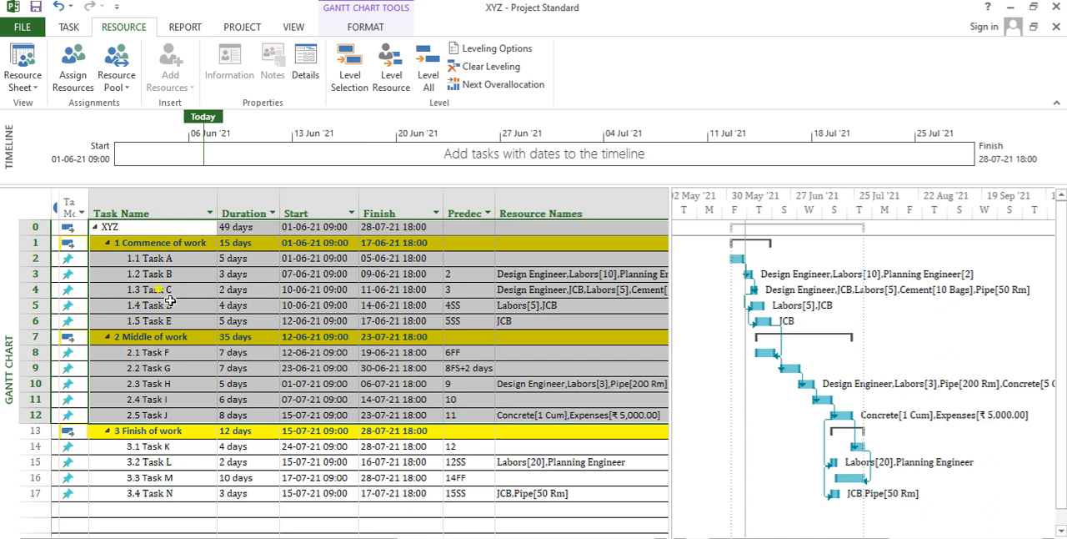
drag(164, 258, 278, 336)
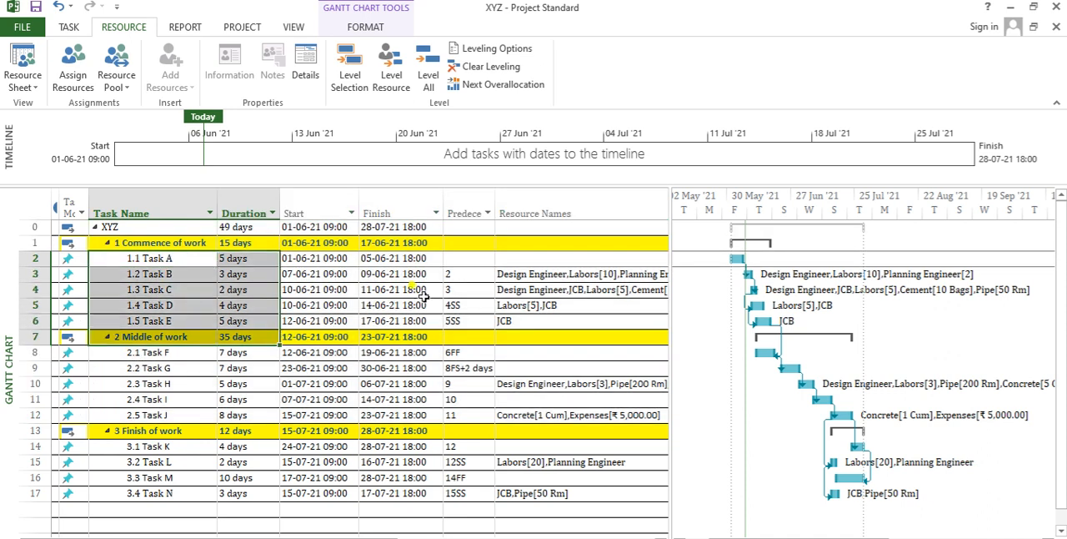
drag(451, 274, 463, 369)
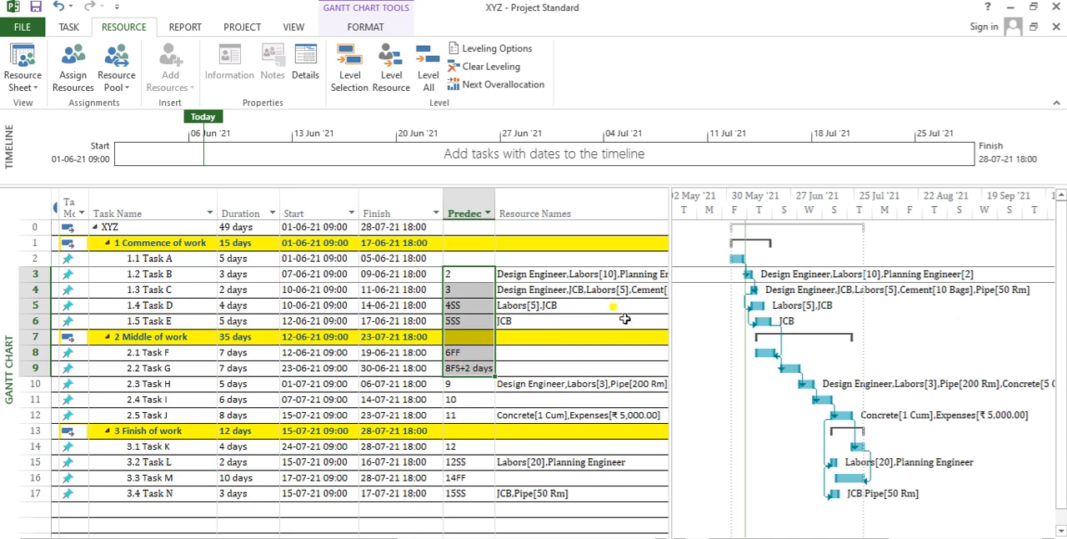
drag(517, 273, 531, 318)
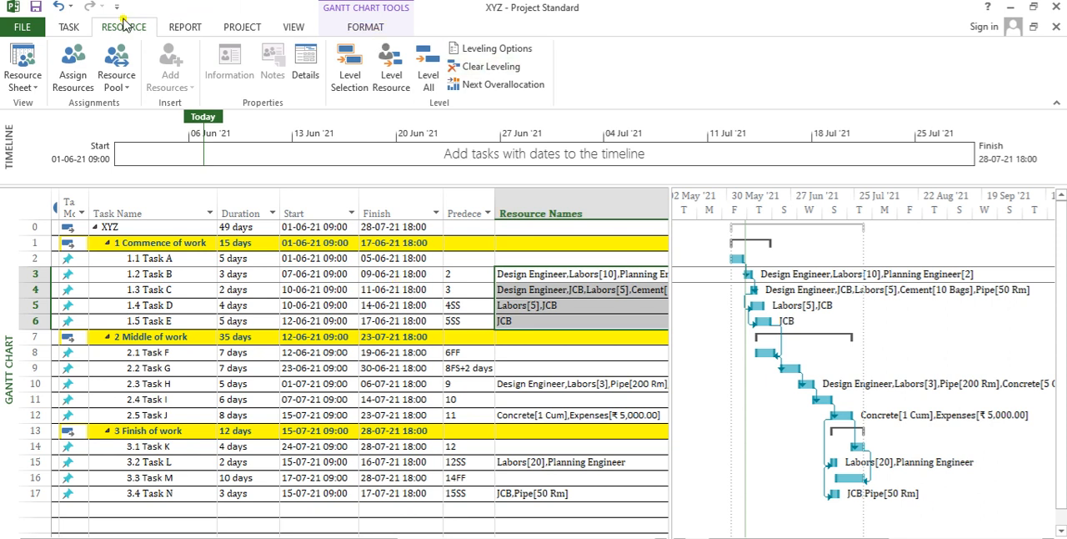
Step: Open the resource leveling options for the project and accept the existing settings
click(497, 49)
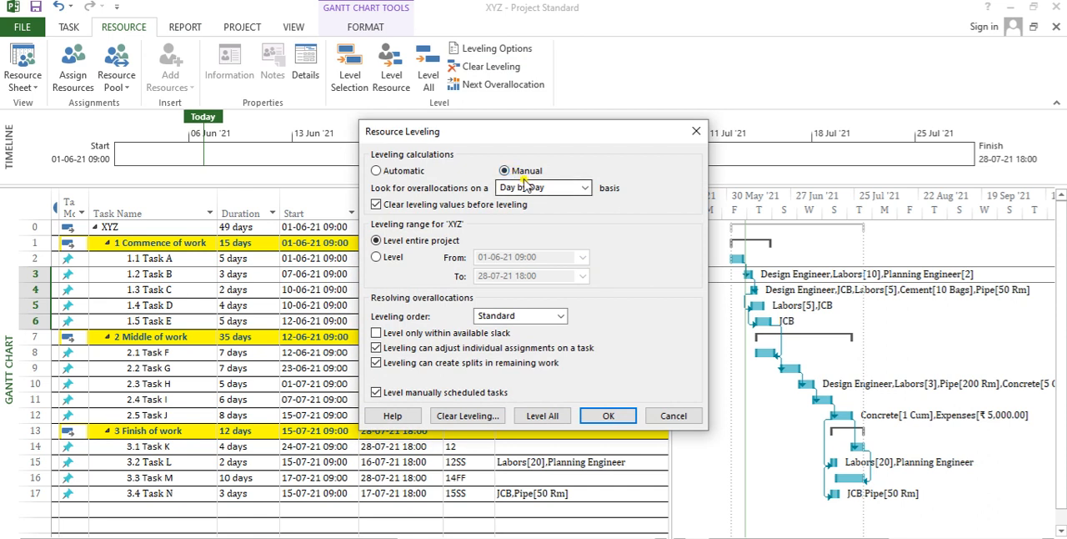
click(613, 416)
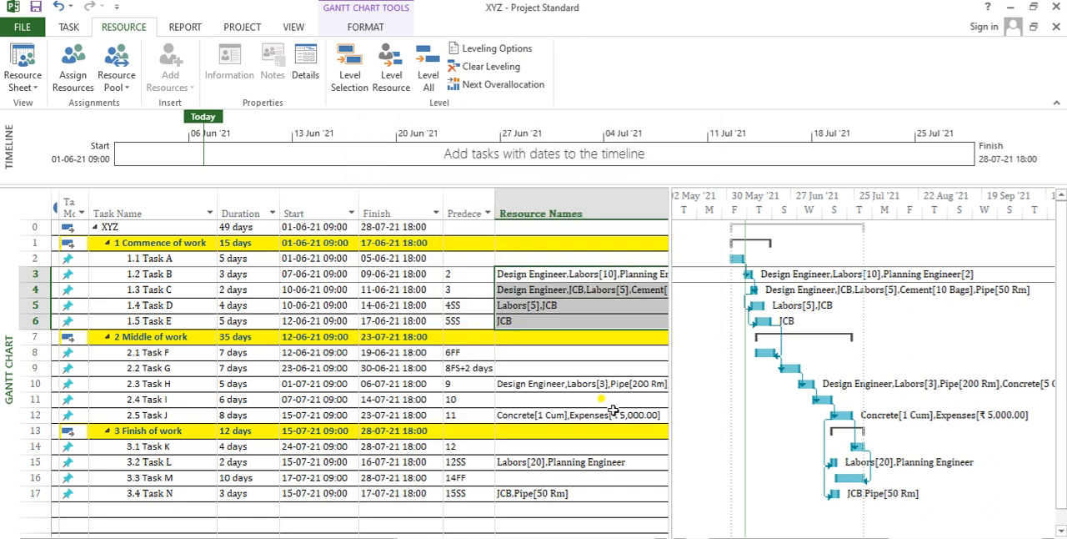
click(459, 382)
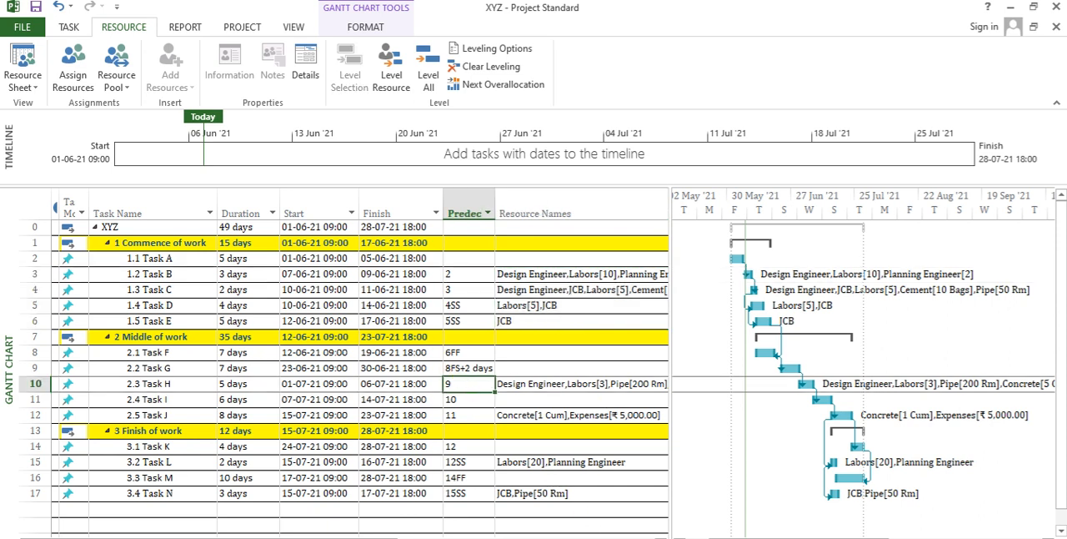
Step: Switch to the PowerPoint presentation showing the Microsoft Project - 6 slide
key(alt+Tab)
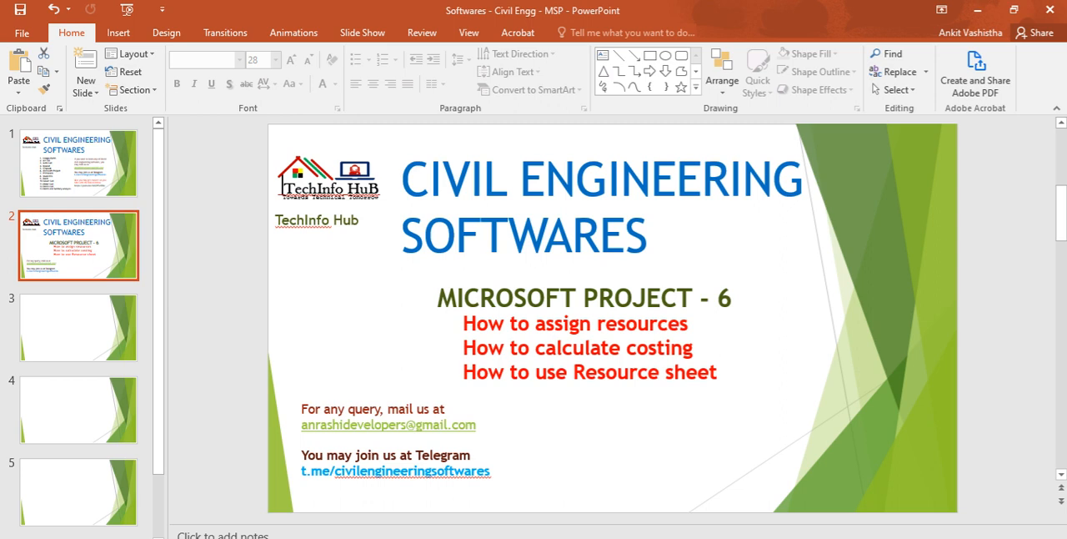